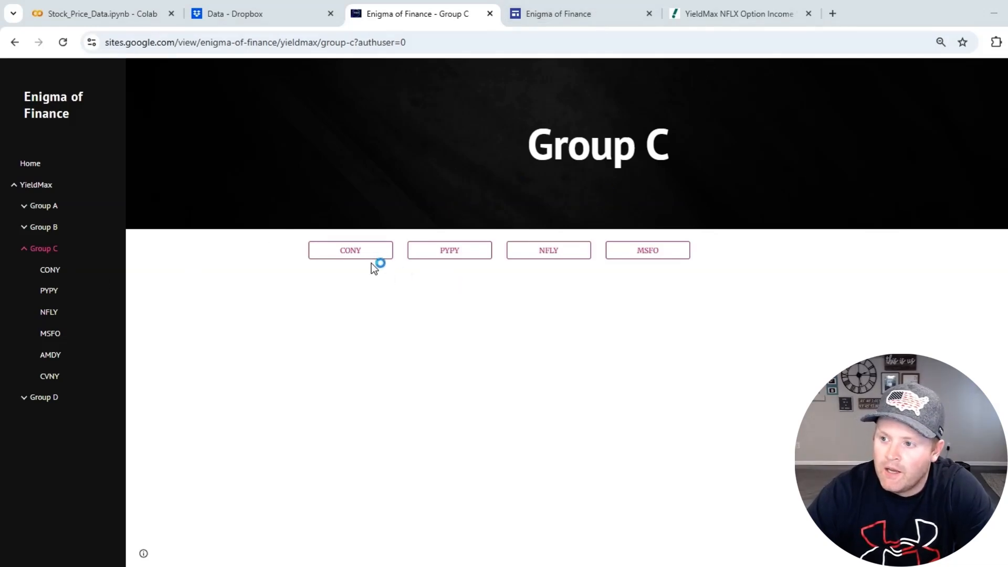
# Open the CONY page and view its distribution-per-share and price-plus-cumulative-distribution charts.
pyautogui.click(356, 252)
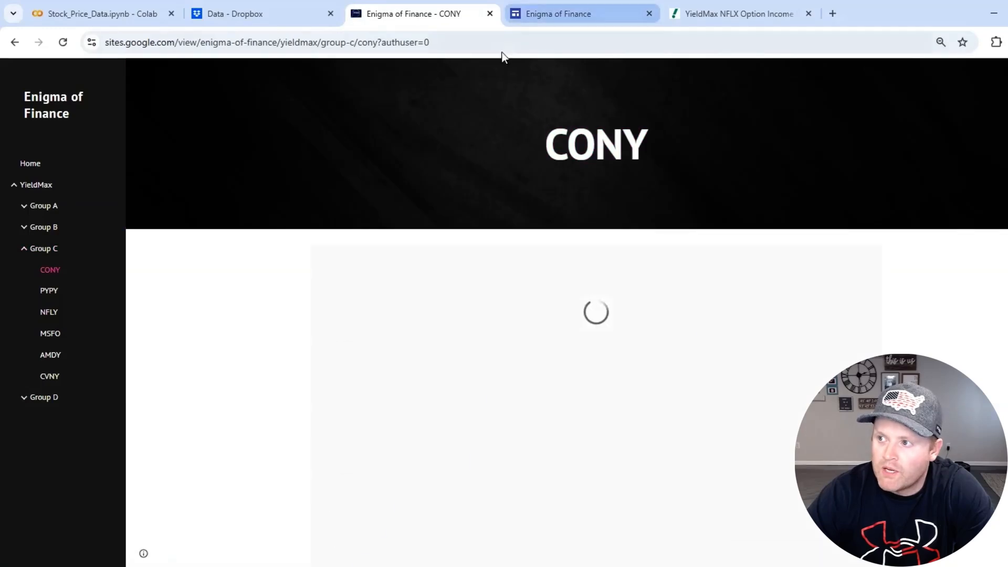
pyautogui.scroll(-1, 405, 262)
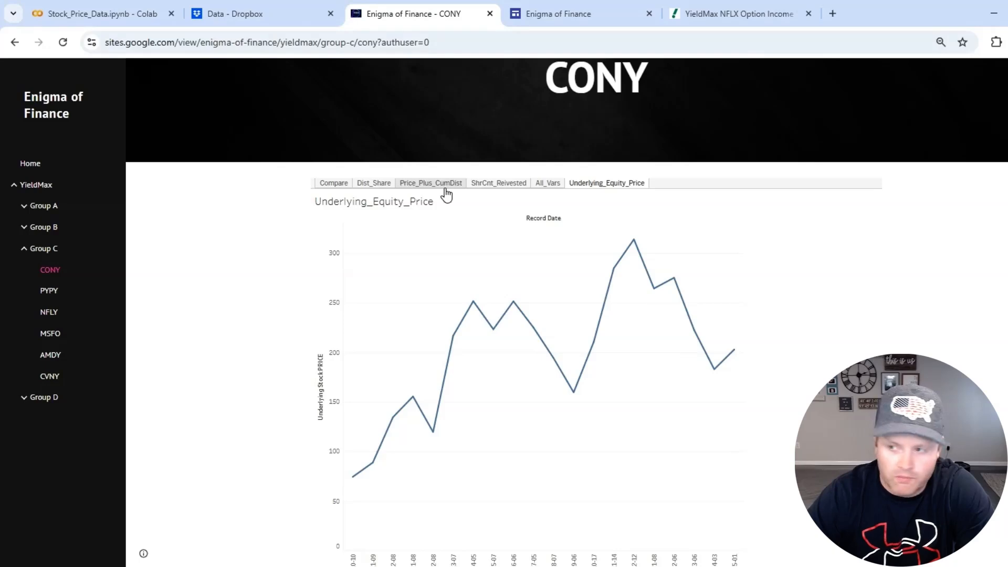
pyautogui.click(367, 184)
pyautogui.scroll(-1, 423, 390)
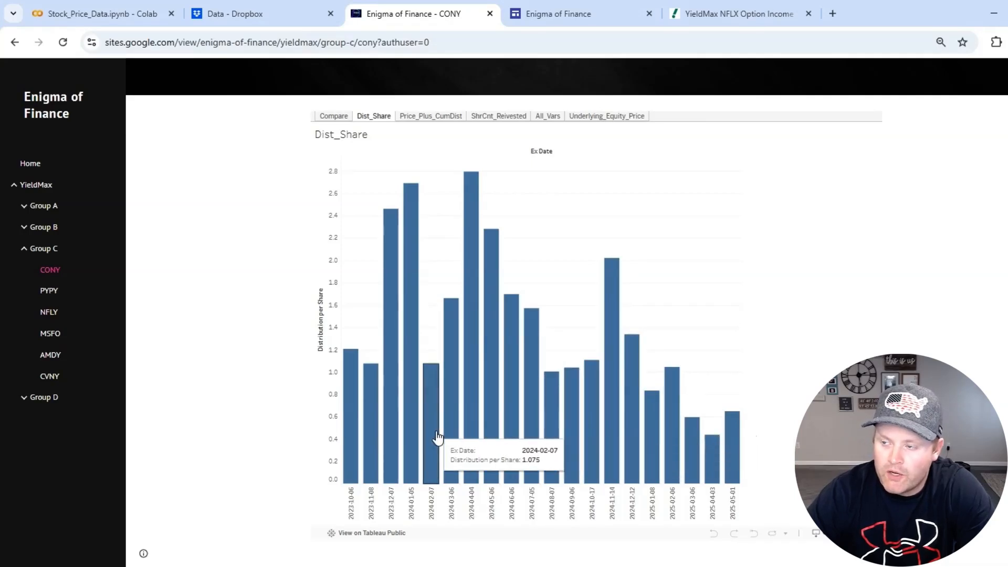
pyautogui.click(433, 115)
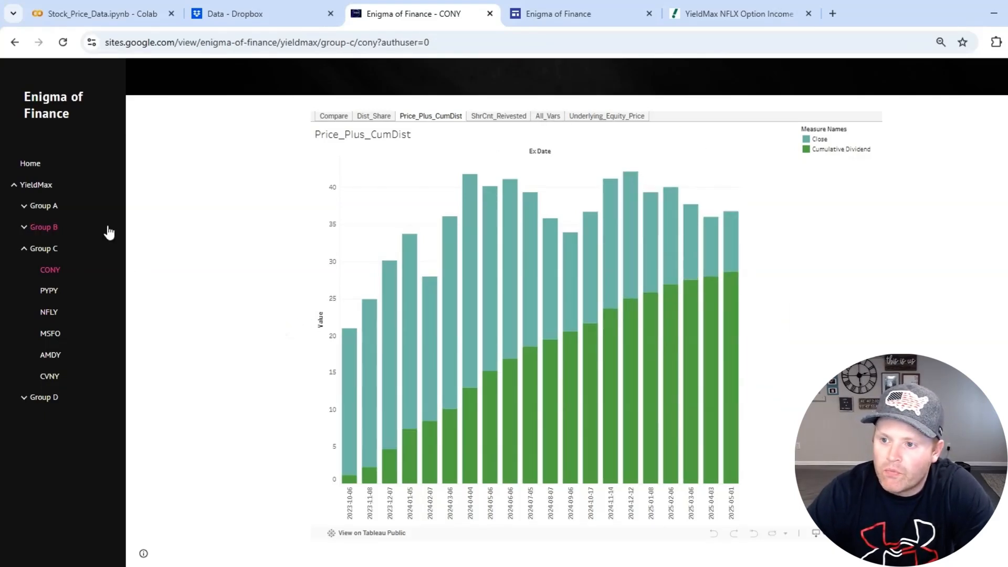
# Return to the Group C page and open its NFLY page.
pyautogui.click(50, 255)
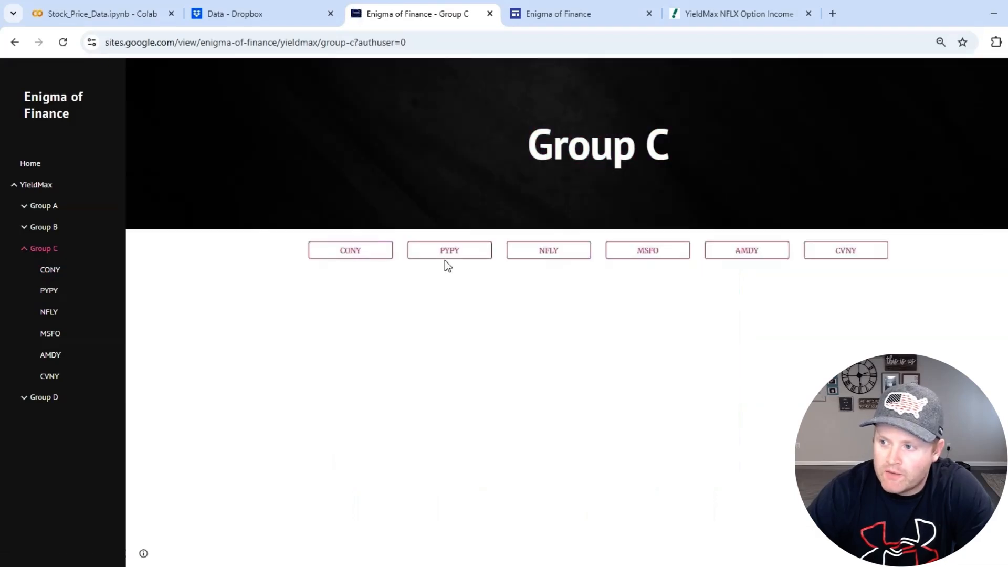
pyautogui.click(521, 256)
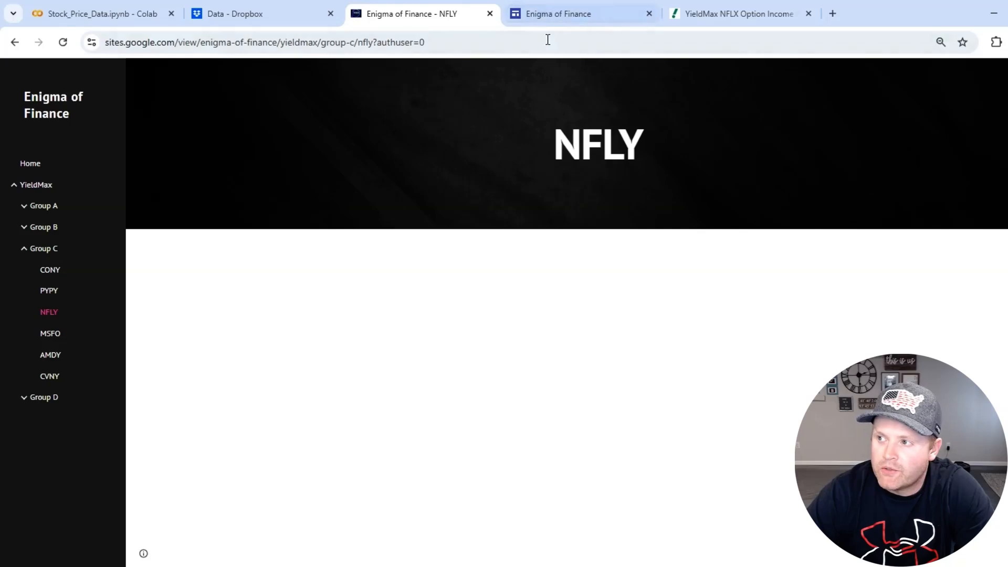
# Switch to Dropbox, open NFLY_stock_data_5_yrs.csv in full preview and examine its price and Dividends columns.
pyautogui.click(251, 10)
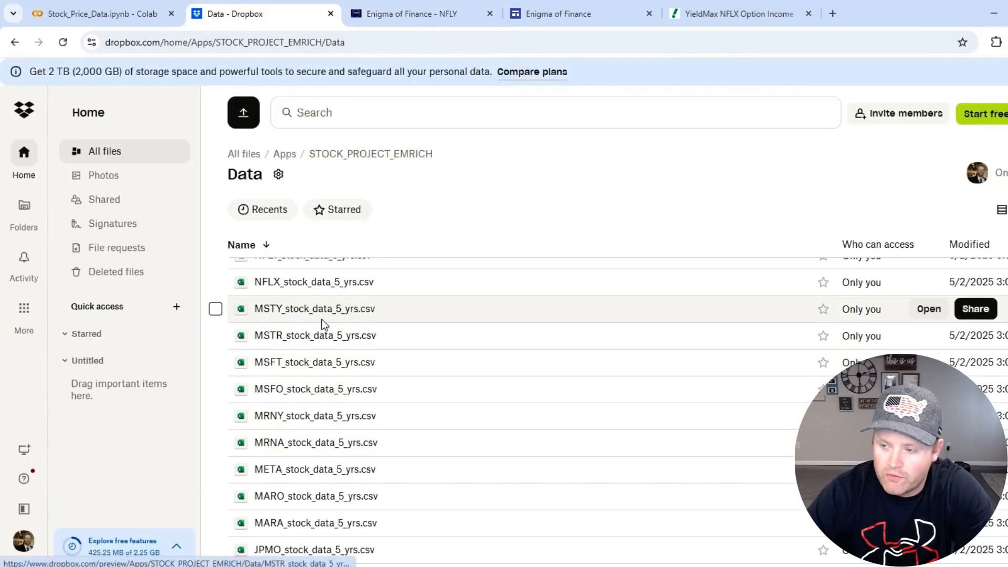
pyautogui.scroll(3, 324, 324)
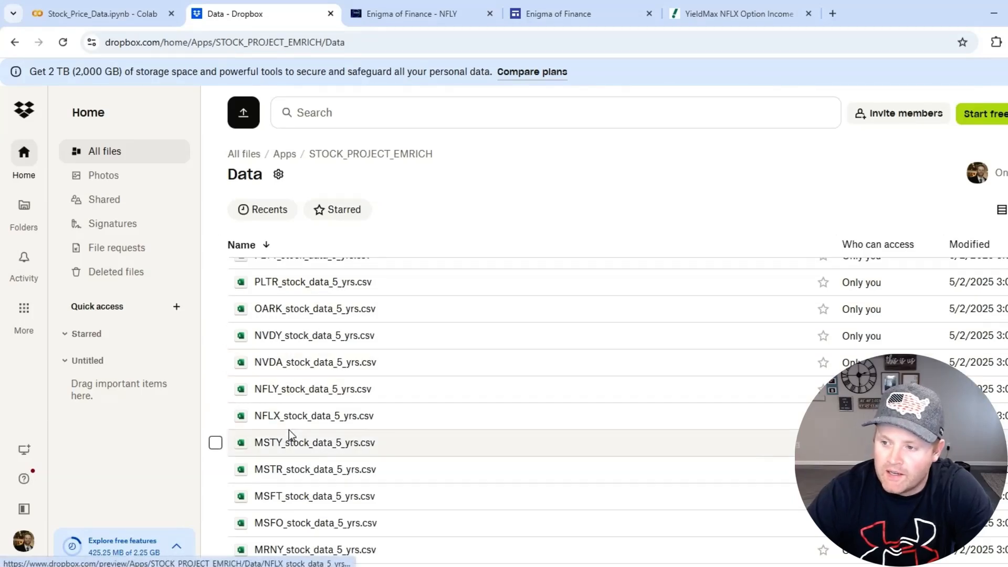
pyautogui.click(287, 392)
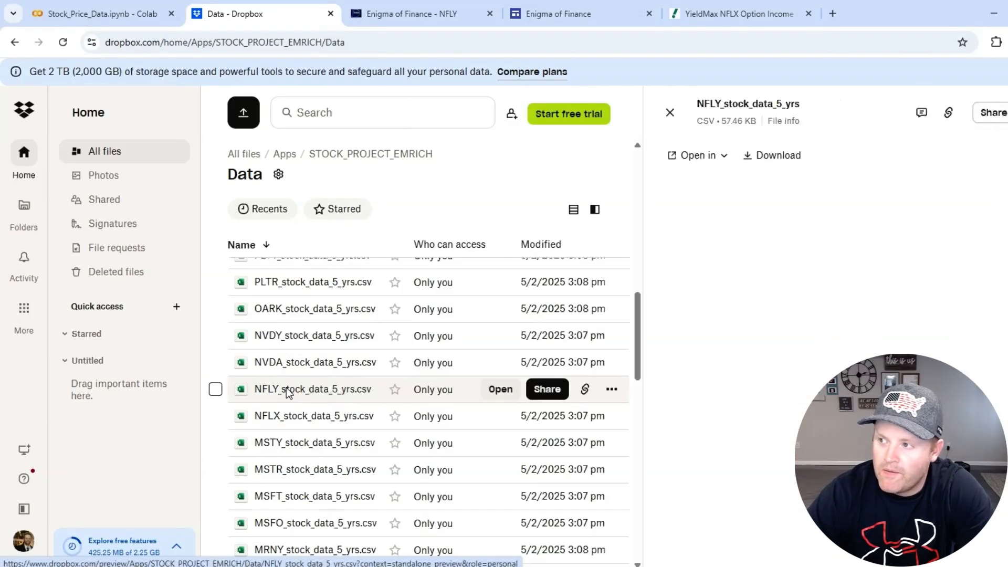
pyautogui.click(1007, 112)
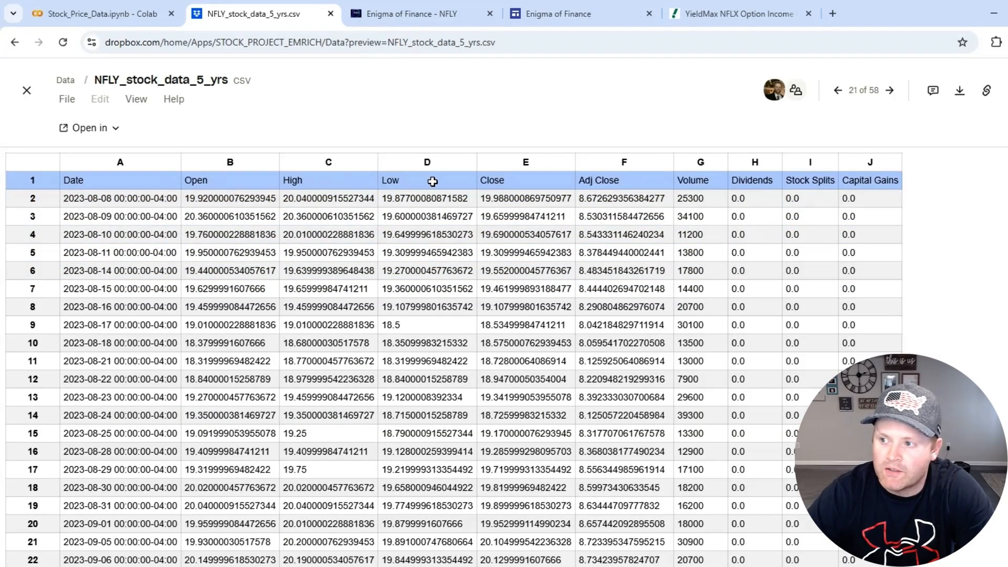
pyautogui.scroll(-2, 738, 197)
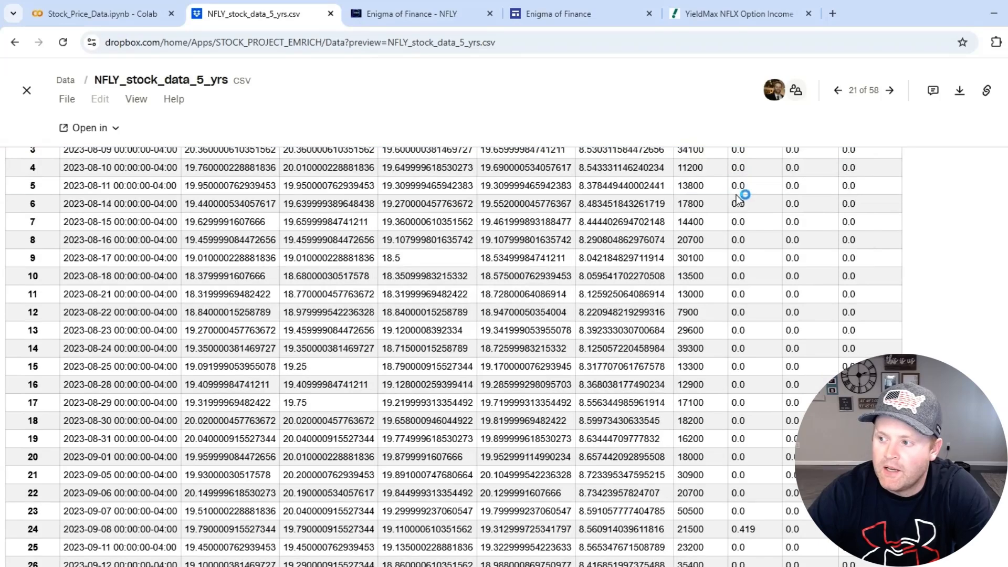
pyautogui.scroll(-5, 738, 200)
pyautogui.scroll(1, 740, 220)
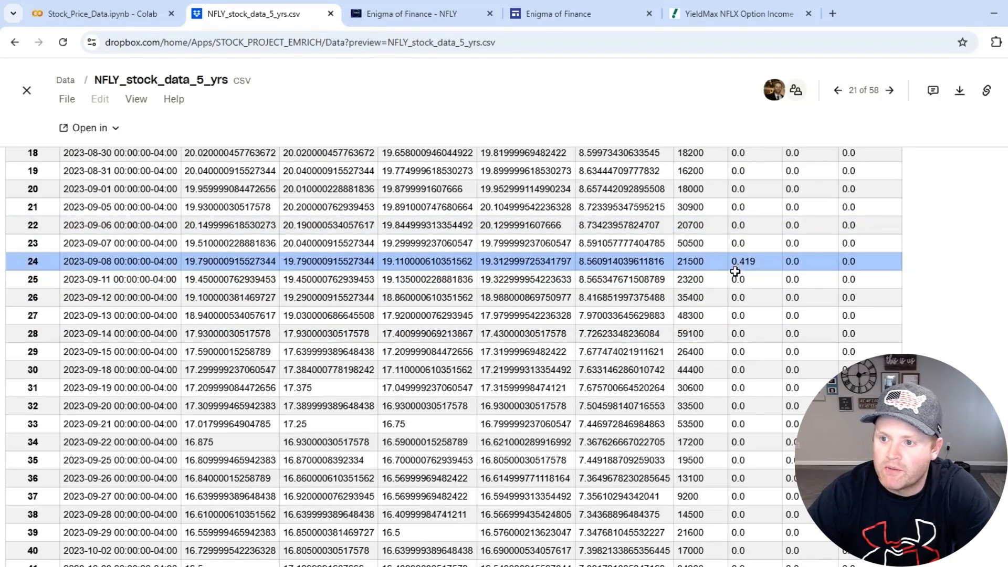
pyautogui.scroll(5, 708, 420)
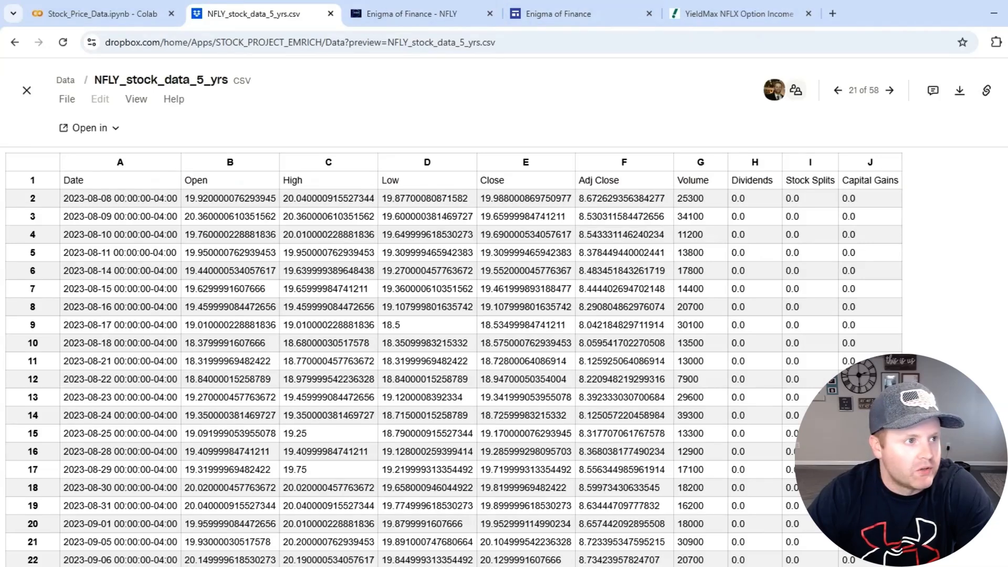
# Switch to the Tableau Public window, maximize it, and create a new viz from the profile page.
pyautogui.moveTo(563, 566); pyautogui.dragTo(779, 118)
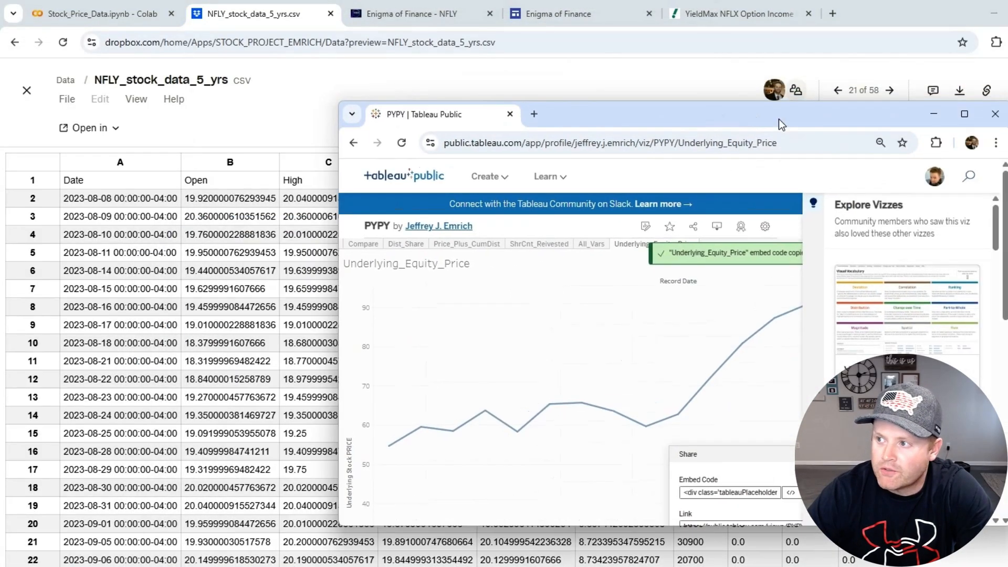
pyautogui.doubleClick(779, 119)
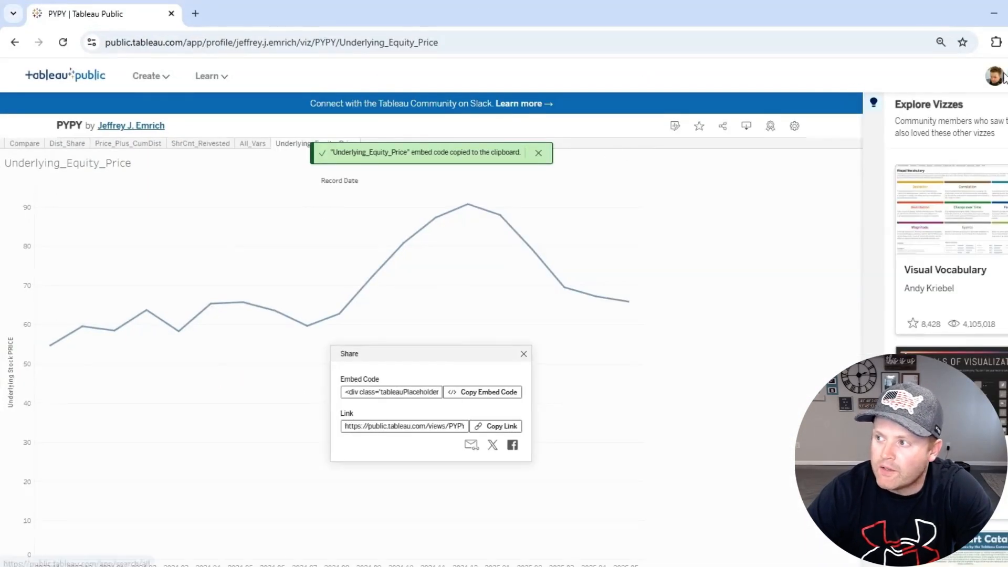
pyautogui.click(998, 76)
pyautogui.click(978, 107)
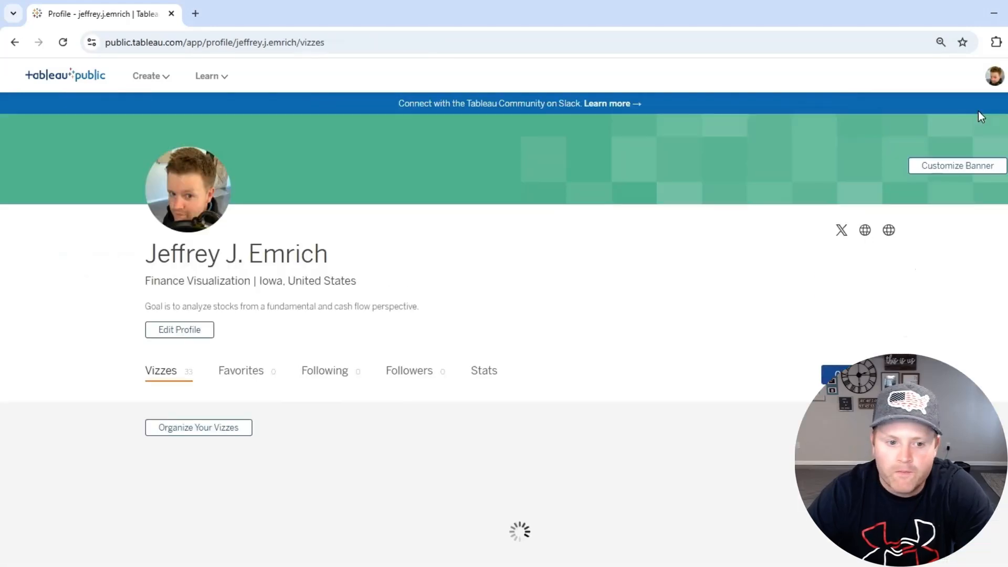
pyautogui.scroll(-5, 630, 262)
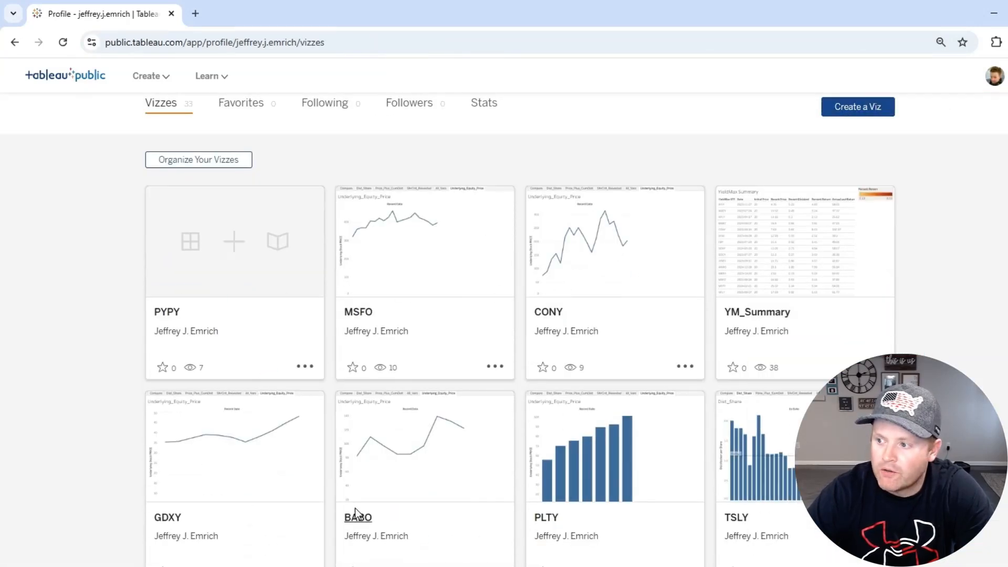
pyautogui.scroll(4, 885, 151)
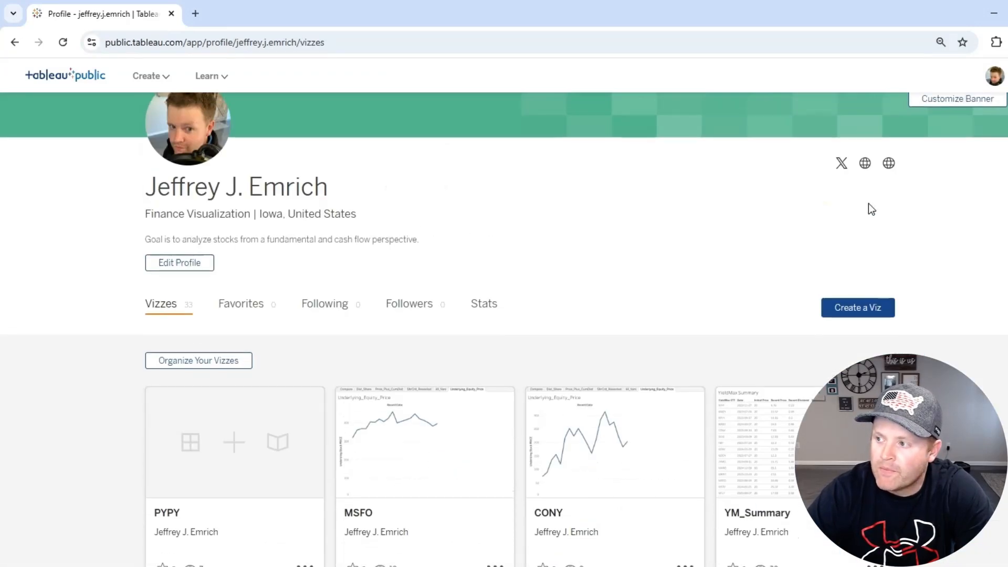
pyautogui.click(852, 310)
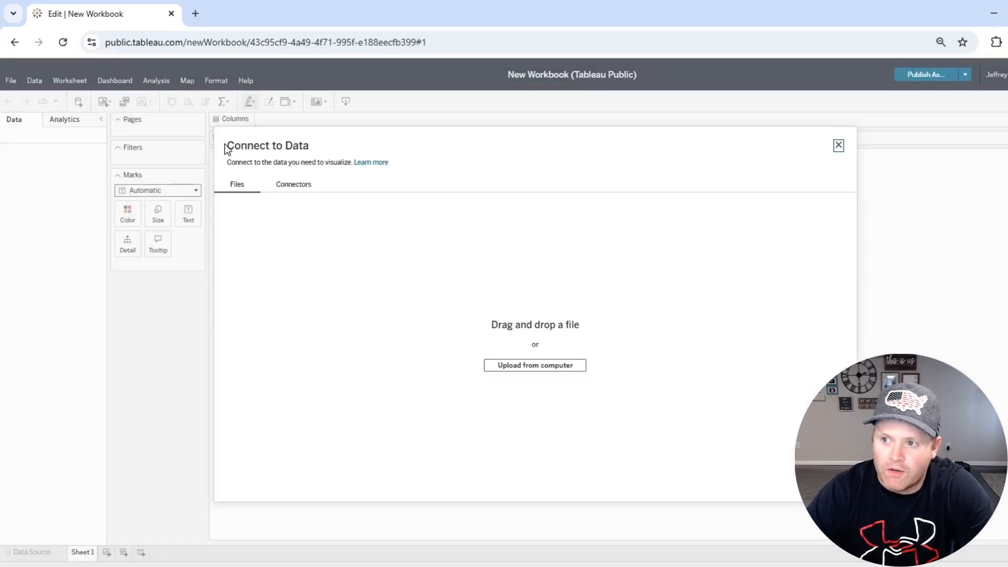
# Connect the new workbook to Google Drive, signing in with the Google account that holds the shared data.
pyautogui.click(283, 189)
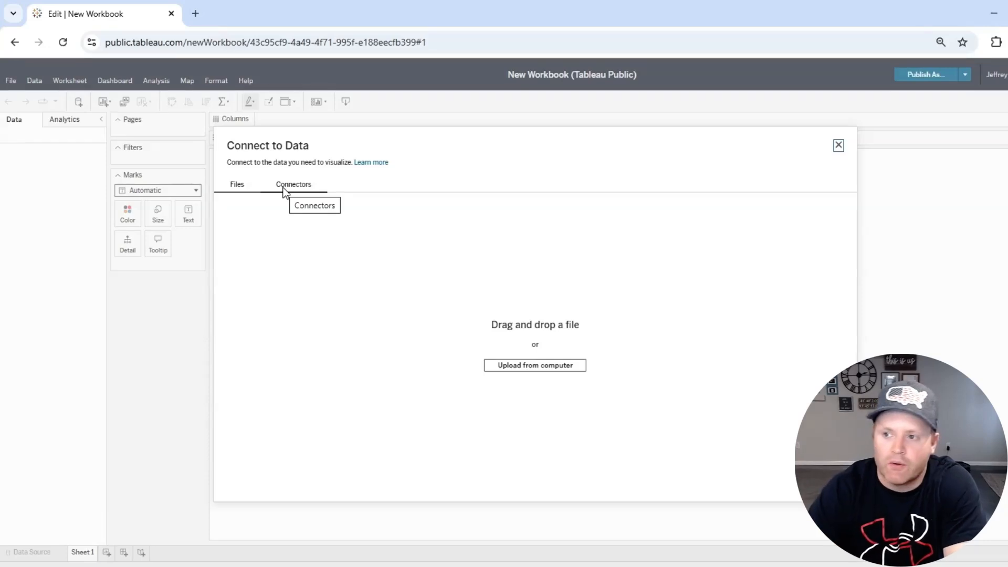
pyautogui.click(284, 188)
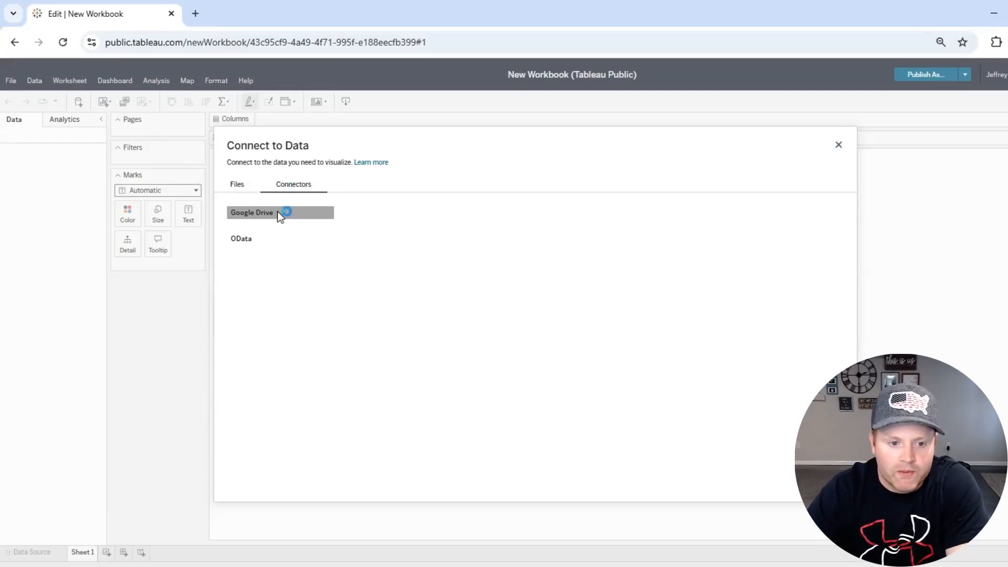
pyautogui.click(232, 189)
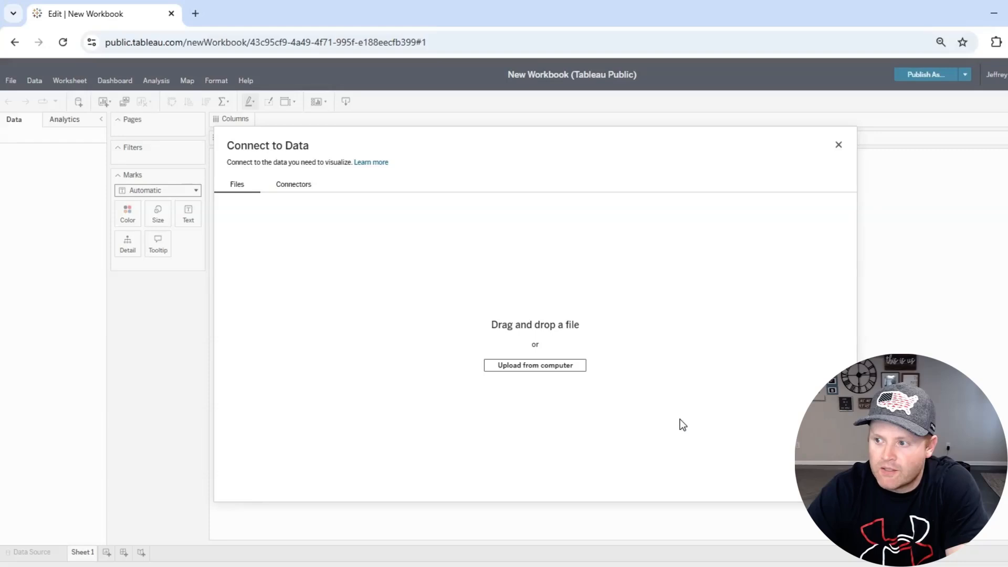
pyautogui.click(294, 185)
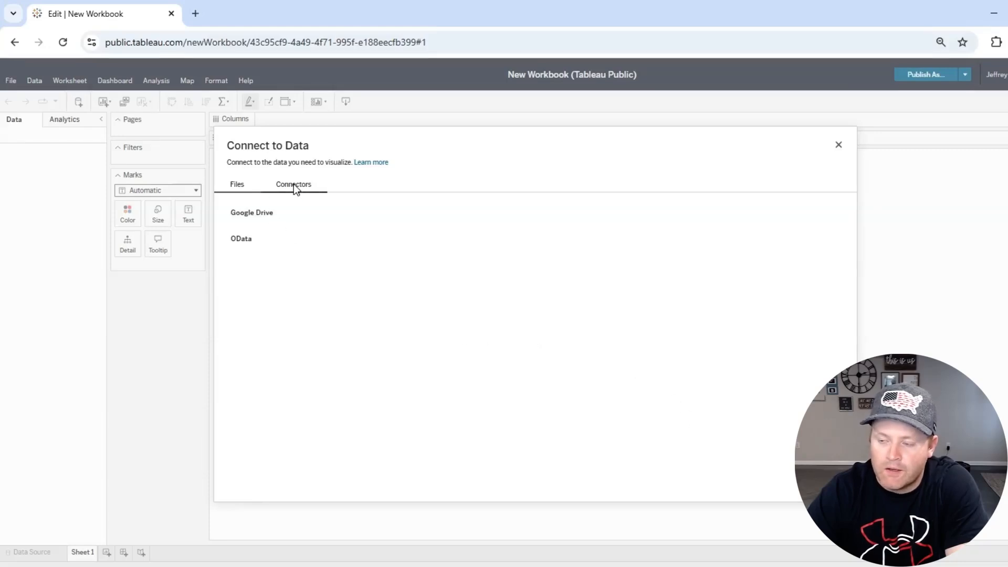
pyautogui.click(254, 214)
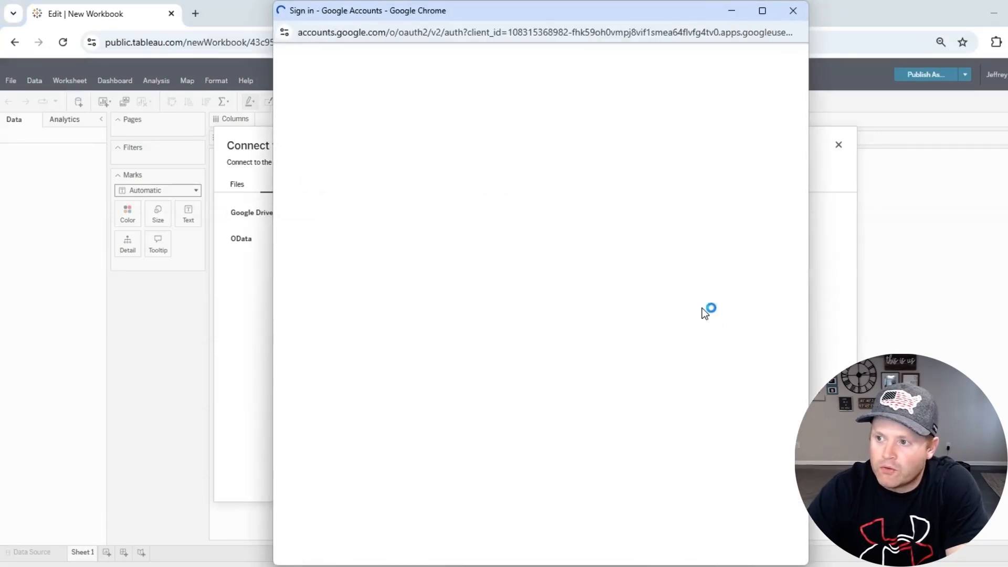
pyautogui.click(633, 276)
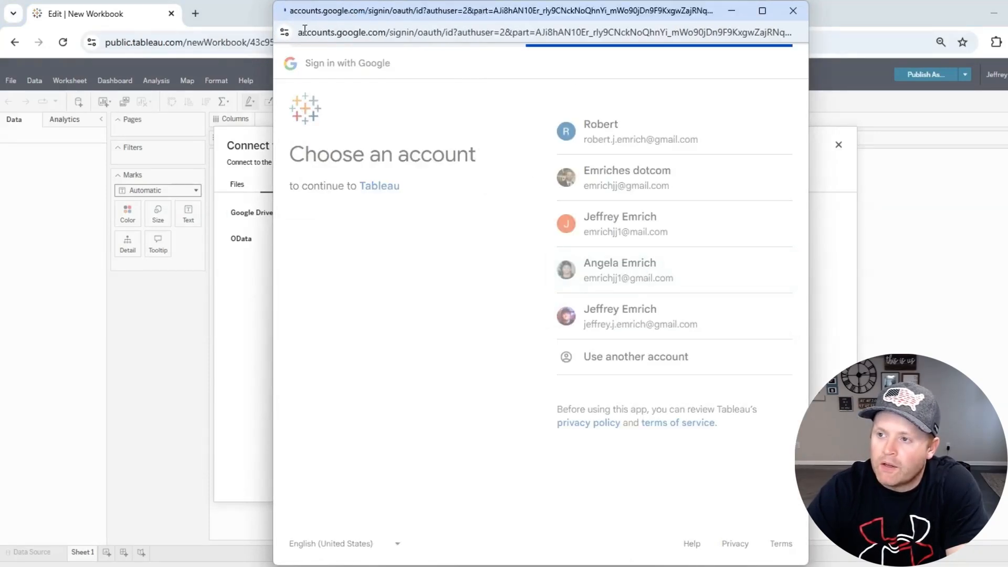
pyautogui.click(727, 267)
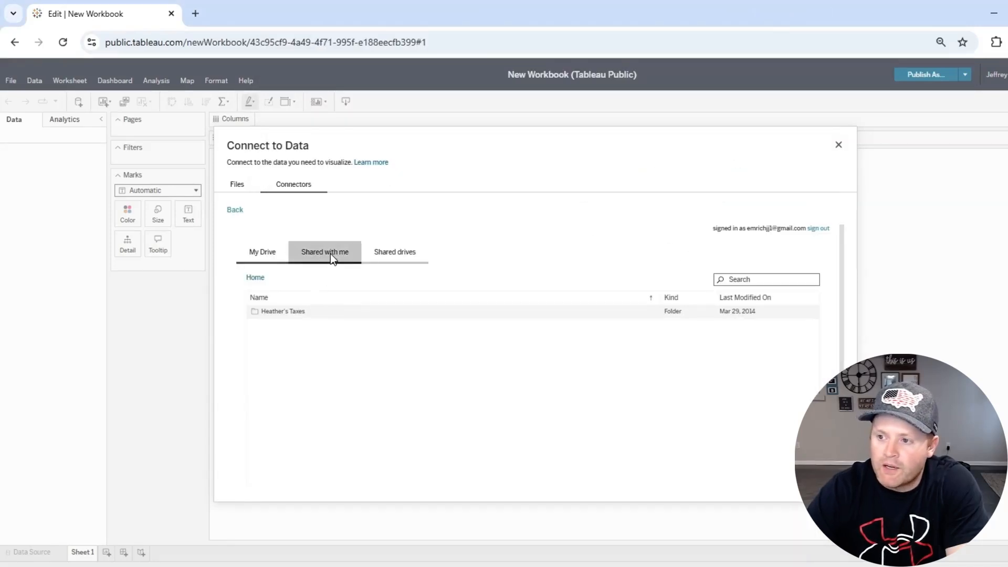
# Choose the NFLY Google Sheet from the files shared with the account as the data source.
pyautogui.click(330, 254)
pyautogui.scroll(-3, 327, 351)
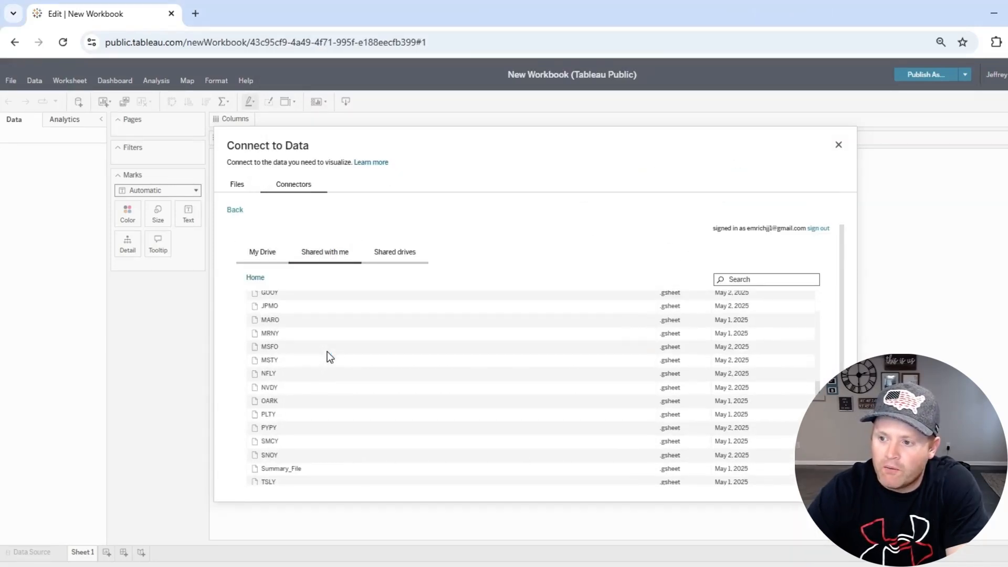
pyautogui.click(267, 372)
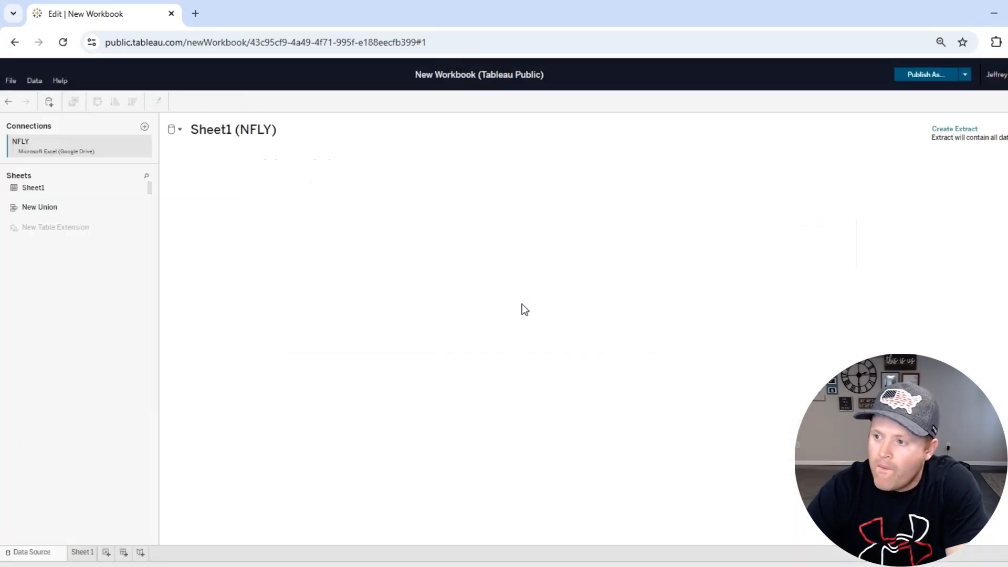
pyautogui.click(740, 475)
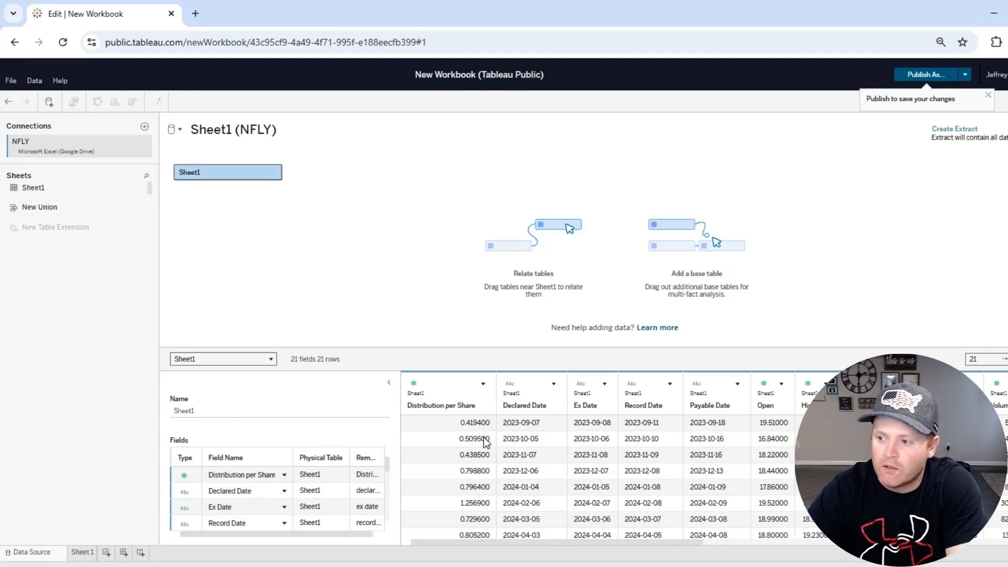
# Examine the rows and columns of the NFLY data preview on the data source page.
pyautogui.scroll(-3, 515, 462)
pyautogui.scroll(3, 518, 464)
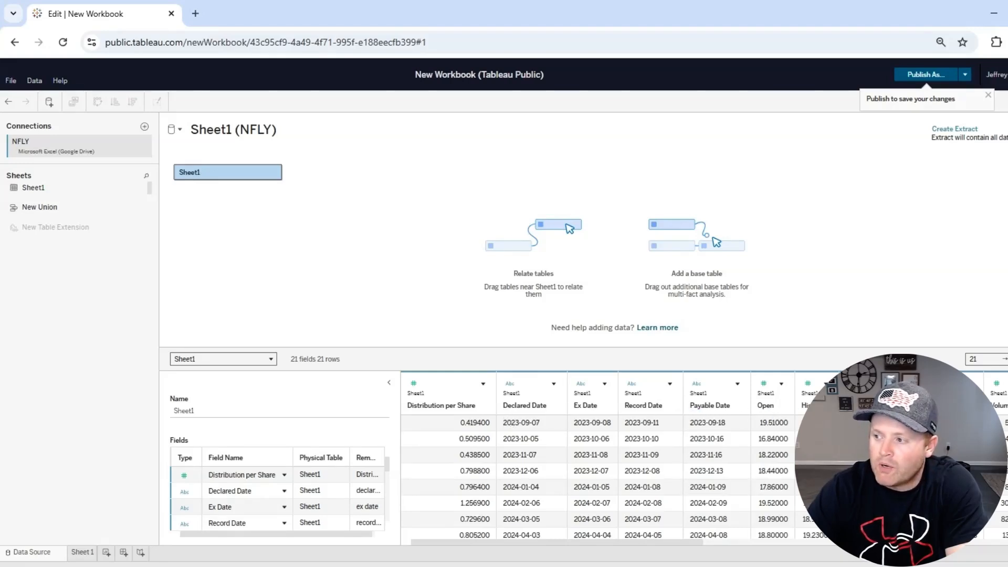
pyautogui.moveTo(690, 543); pyautogui.dragTo(624, 528)
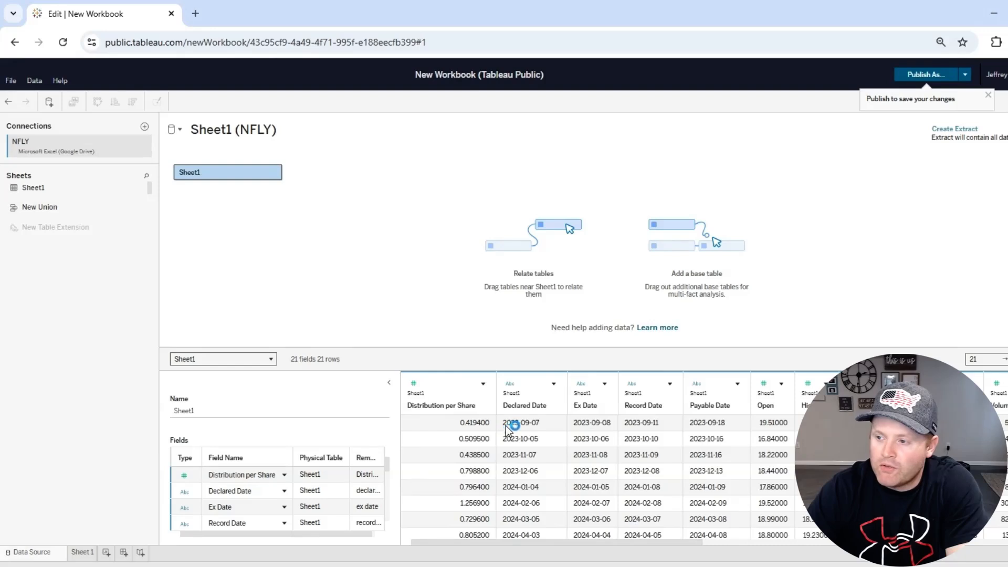
# On Sheet 1, place Ex Date on Columns and Measure Values on Rows to build a bar chart.
pyautogui.click(79, 553)
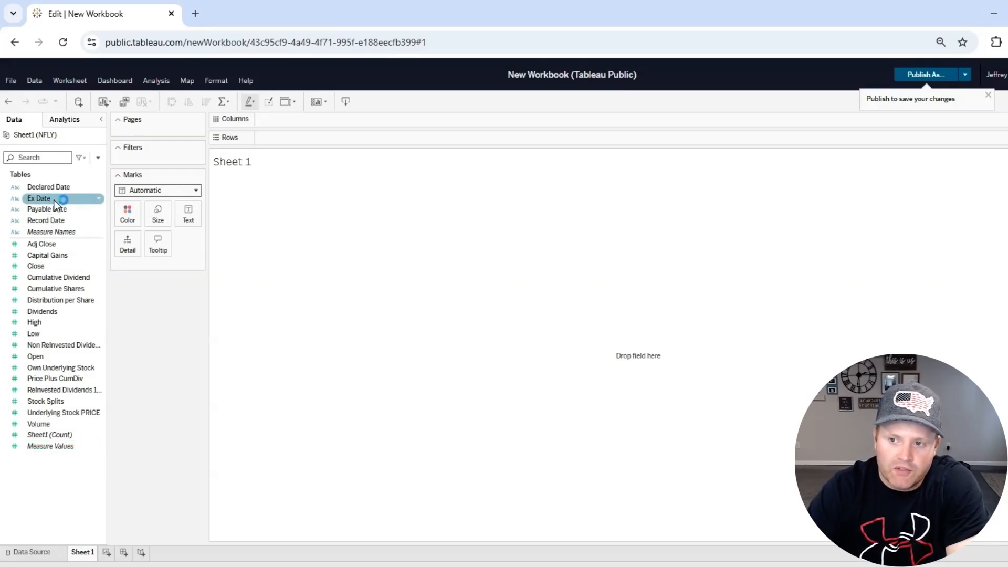
pyautogui.moveTo(57, 199); pyautogui.dragTo(342, 119)
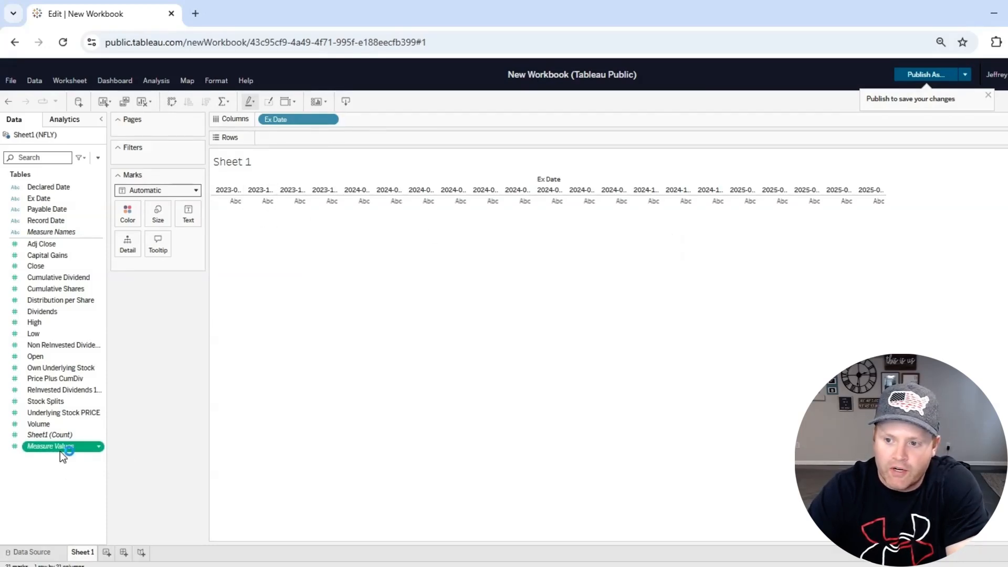
pyautogui.moveTo(60, 449); pyautogui.dragTo(360, 144)
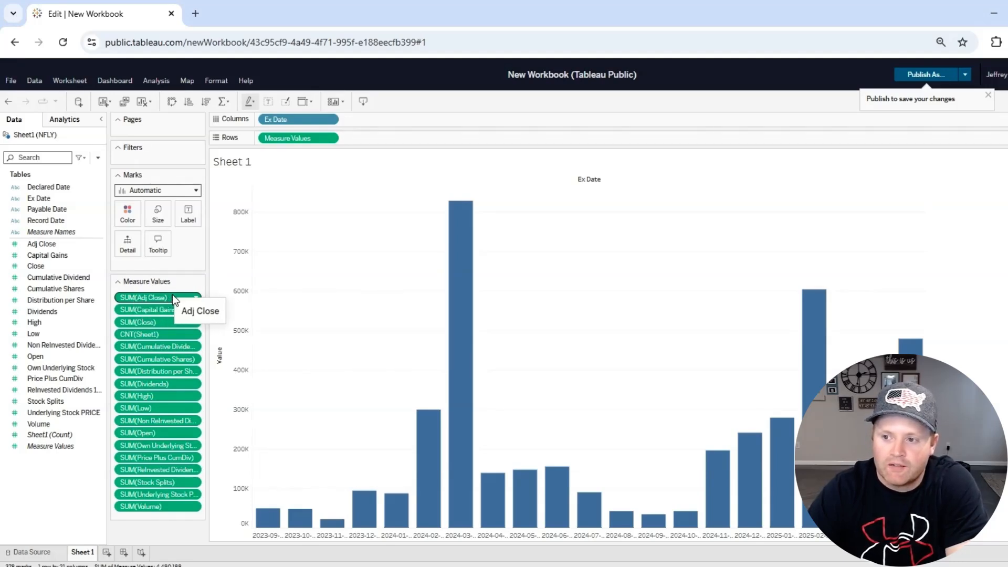
# Strip Measure Values down to only the Non ReInvested Dividends, Own Underlying Stock and ReInvested Dividends measures.
pyautogui.moveTo(172, 294); pyautogui.dragTo(74, 295)
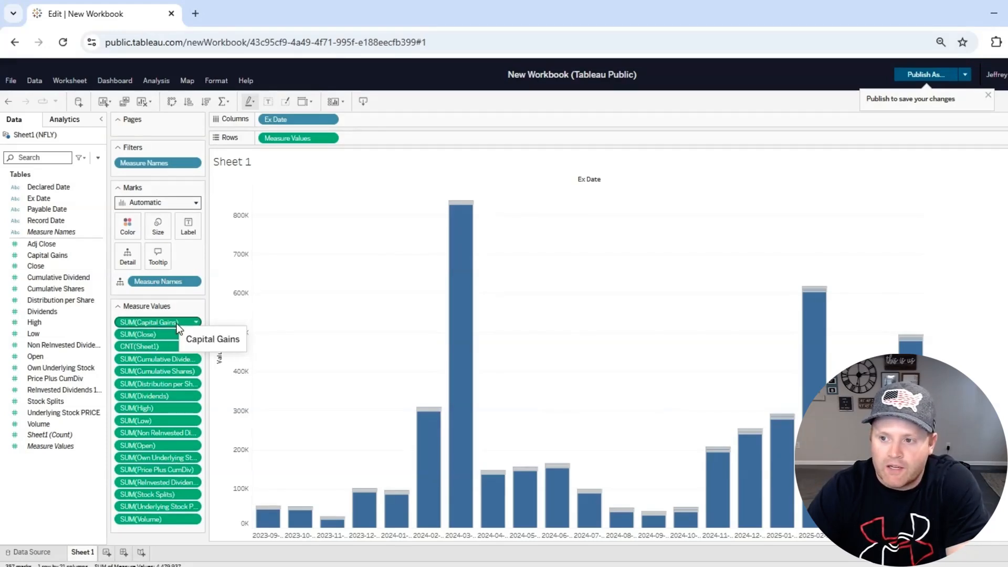
pyautogui.moveTo(176, 324); pyautogui.dragTo(63, 320)
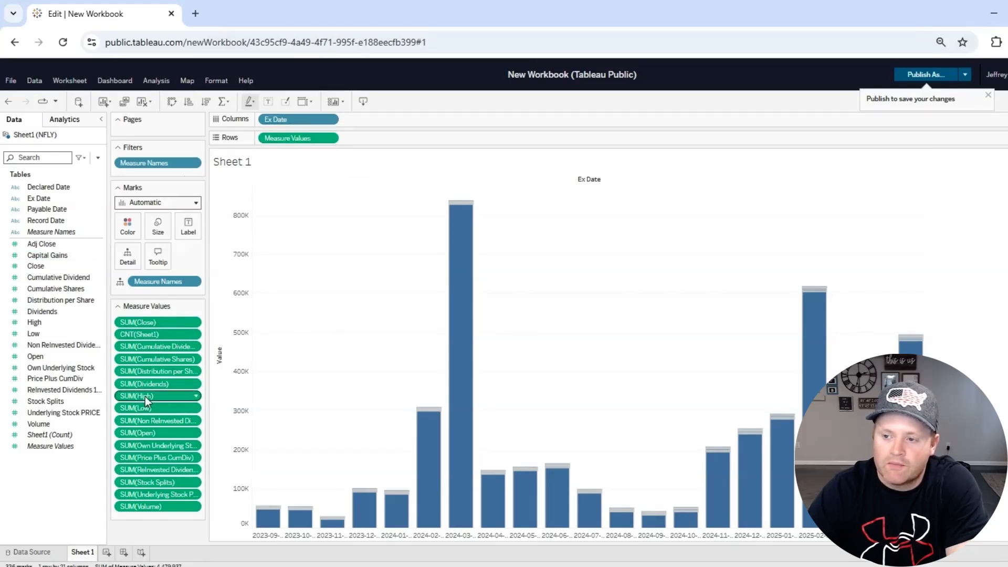
pyautogui.moveTo(161, 322); pyautogui.dragTo(68, 332)
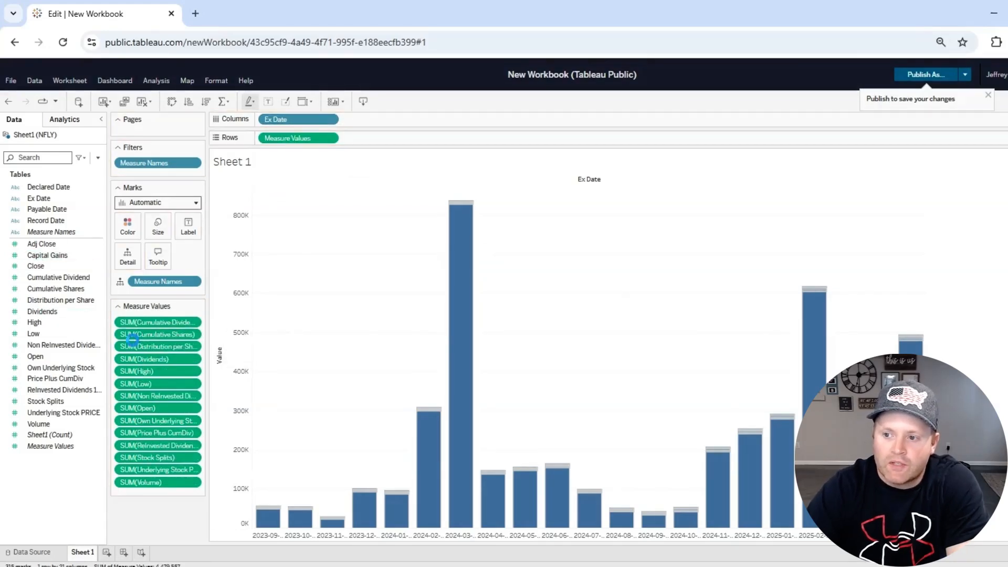
pyautogui.moveTo(131, 324); pyautogui.dragTo(82, 325)
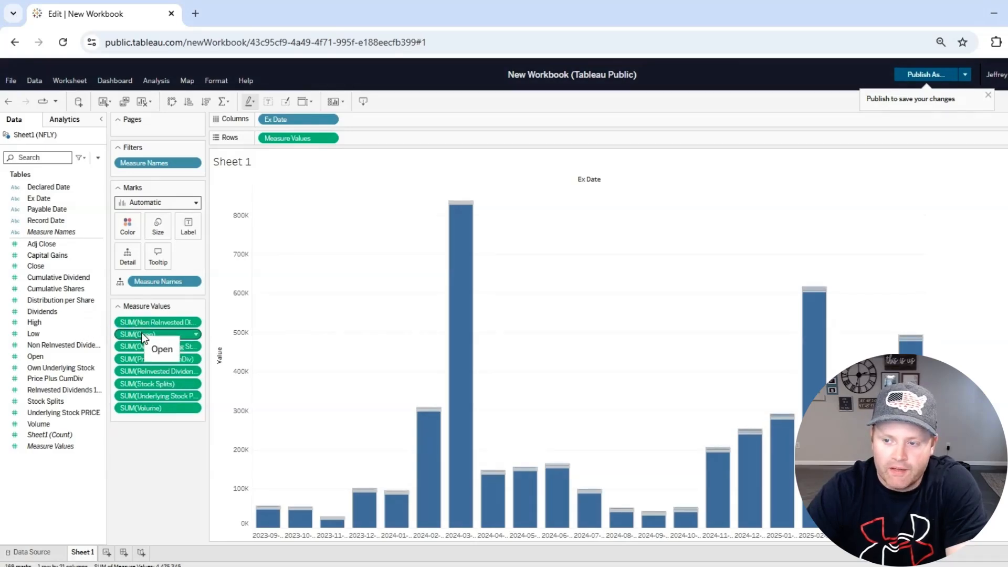
pyautogui.moveTo(143, 336); pyautogui.dragTo(57, 336)
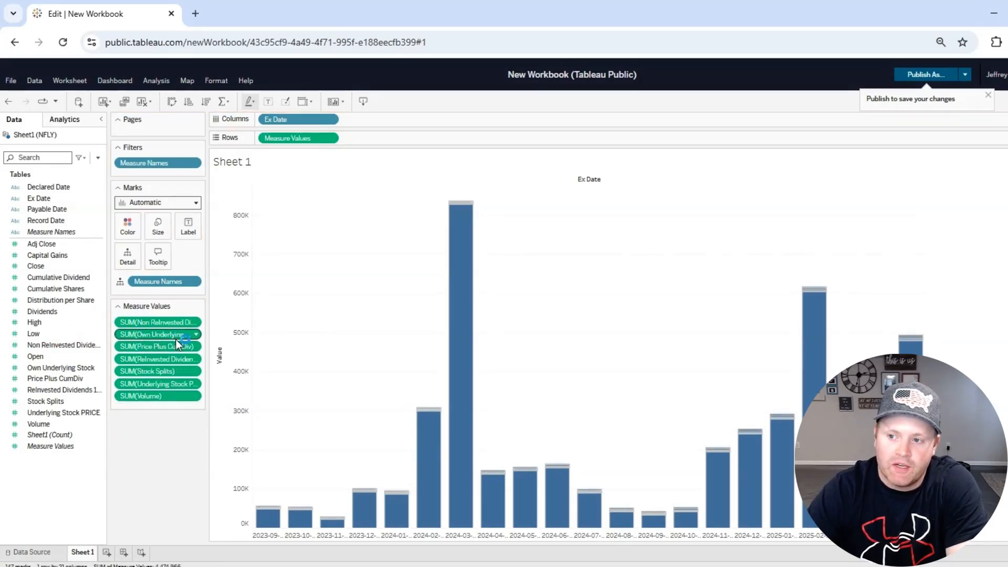
pyautogui.moveTo(135, 347); pyautogui.dragTo(72, 363)
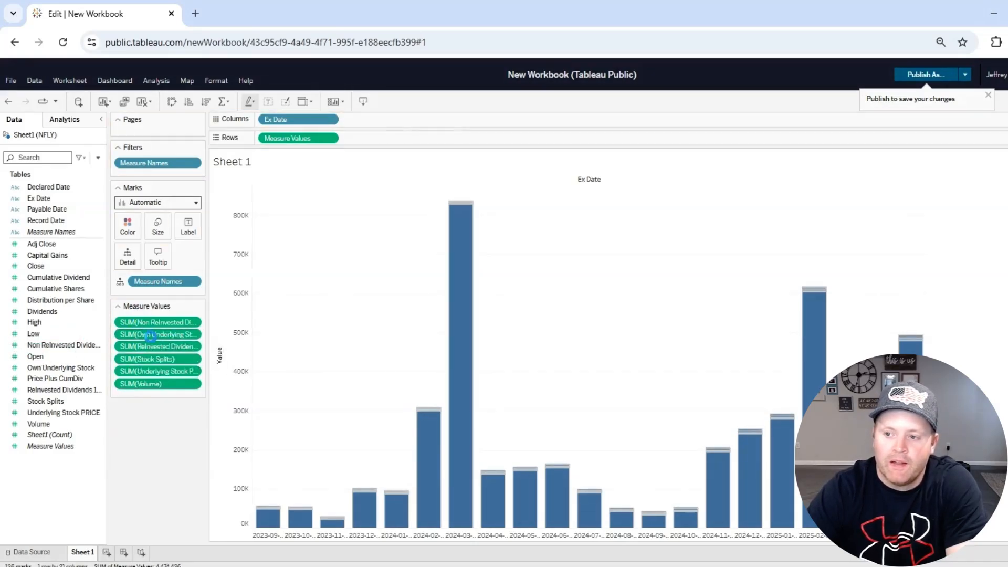
pyautogui.moveTo(160, 361); pyautogui.dragTo(69, 369)
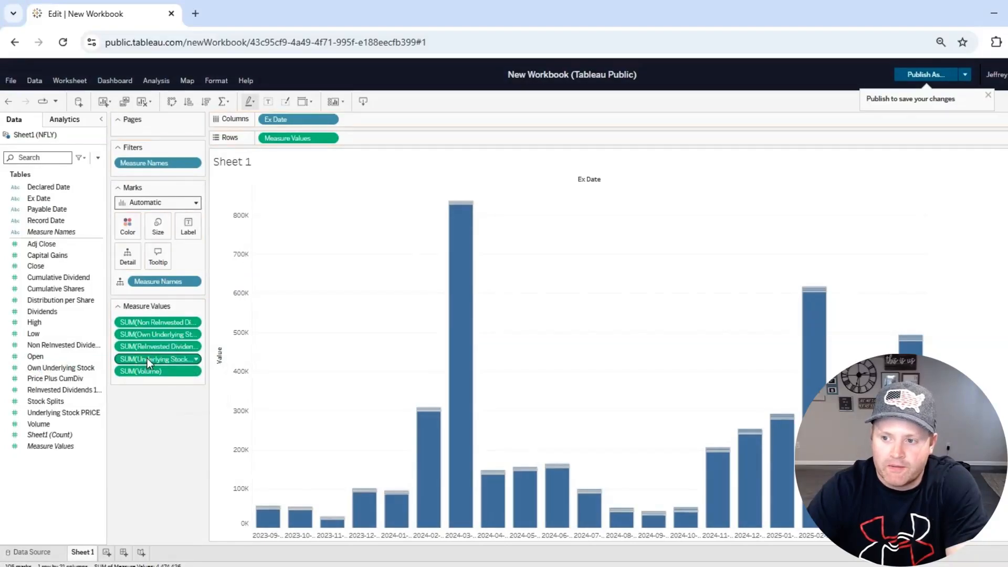
pyautogui.moveTo(147, 358); pyautogui.dragTo(69, 358)
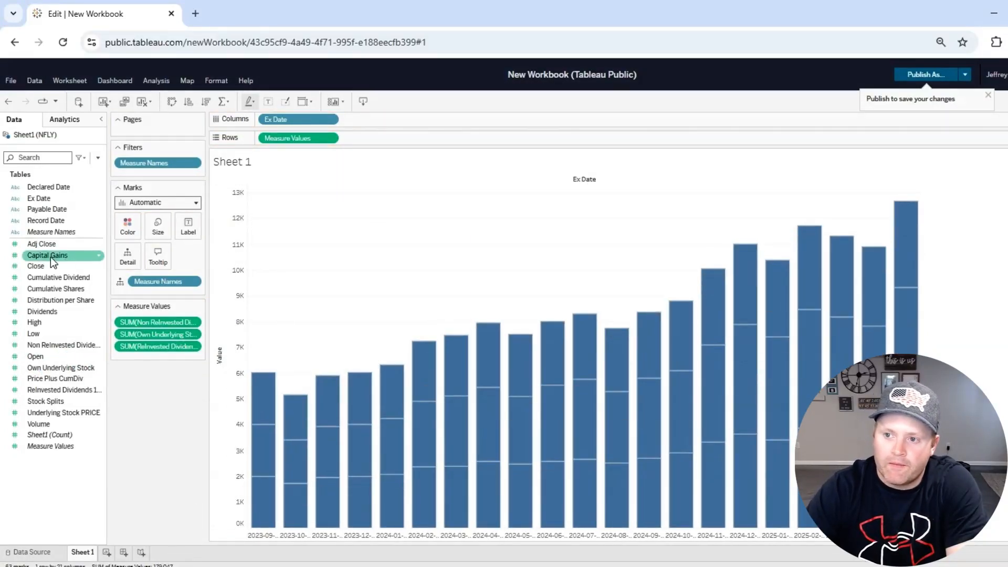
# Color the chart by Measure Names and change its mark type to Line.
pyautogui.moveTo(828, 299)
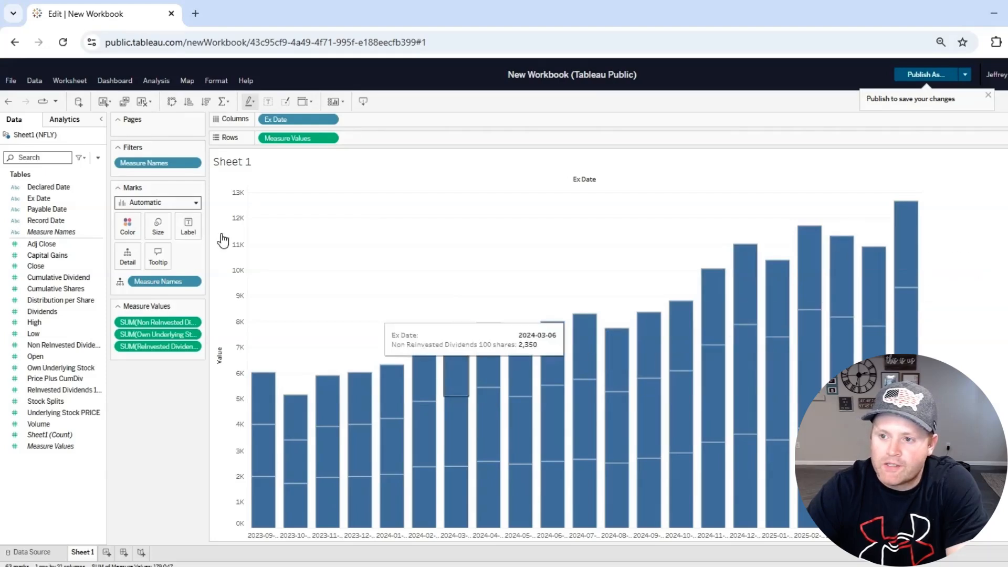
pyautogui.moveTo(51, 232); pyautogui.dragTo(128, 230)
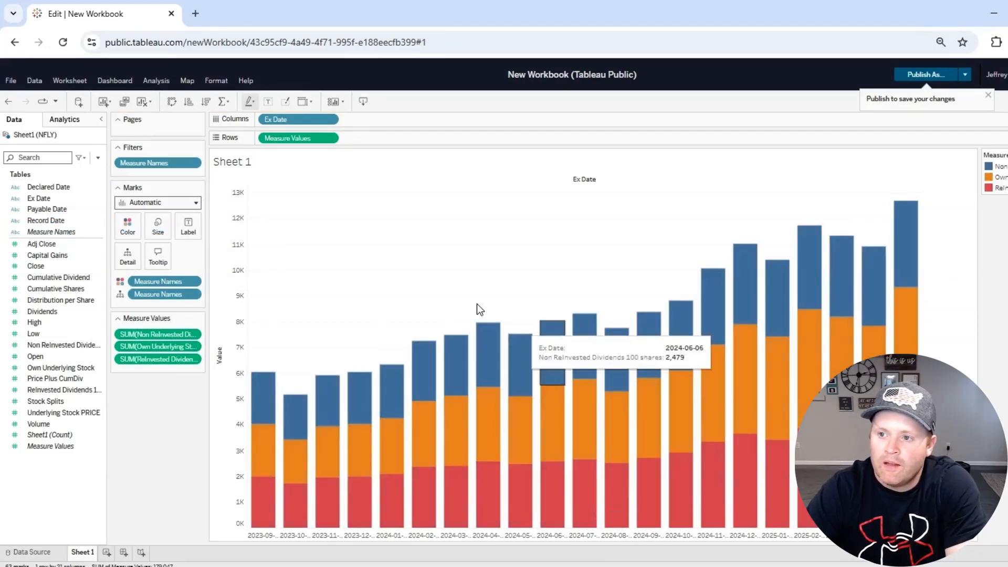
pyautogui.click(196, 203)
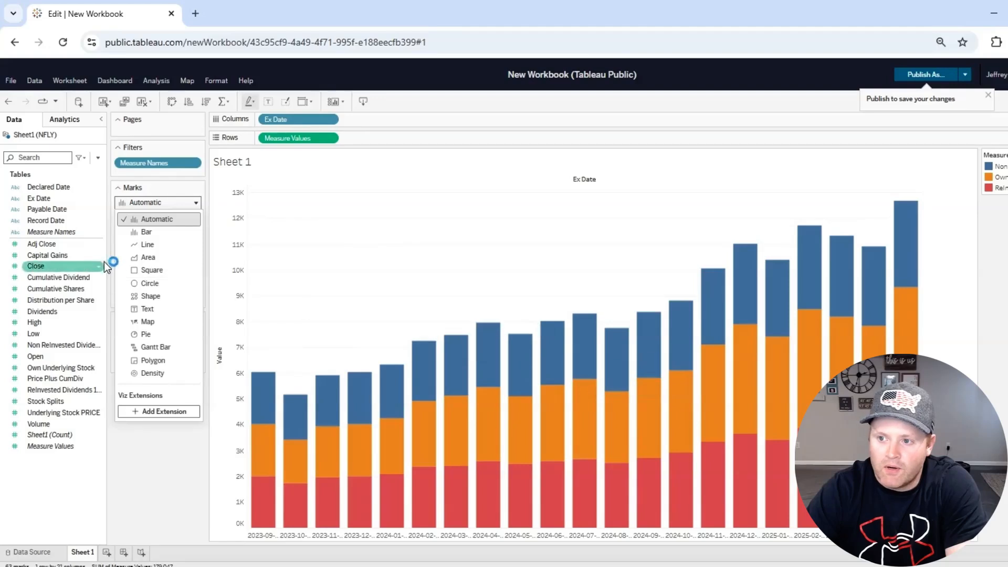
pyautogui.click(148, 245)
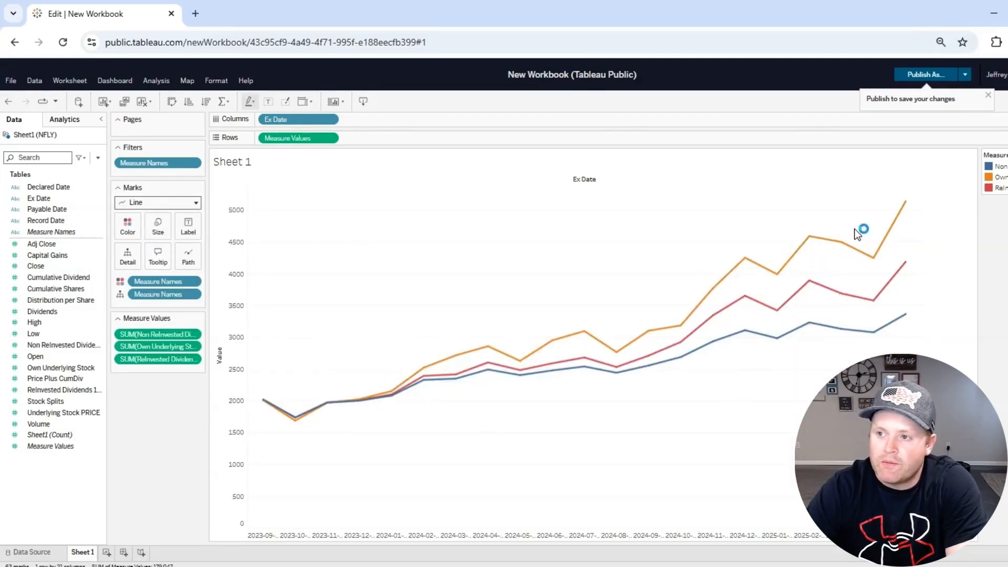
# Rename Sheet 1 as Compare.
pyautogui.rightClick(77, 559)
pyautogui.click(114, 437)
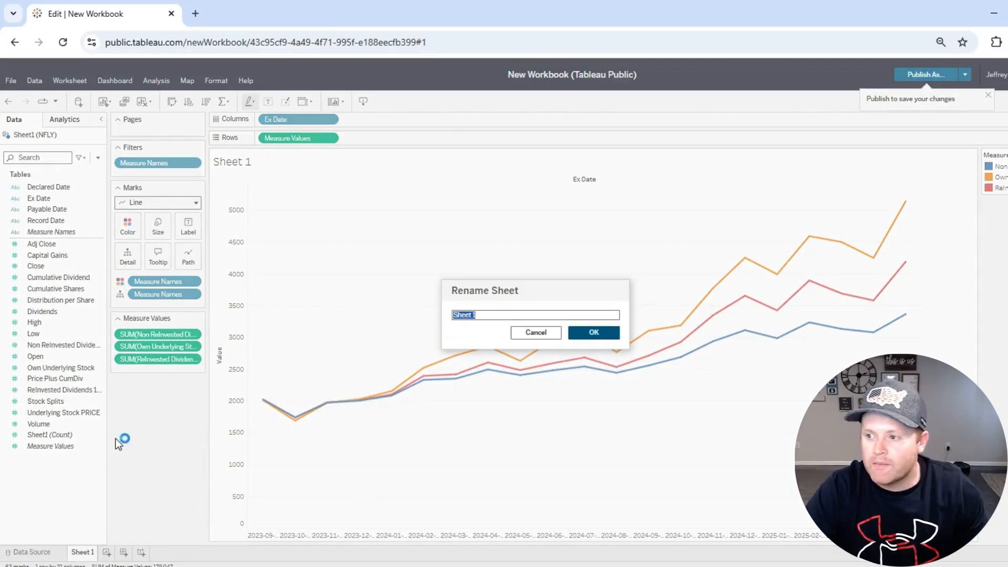
pyautogui.write('c')
pyautogui.click(547, 342)
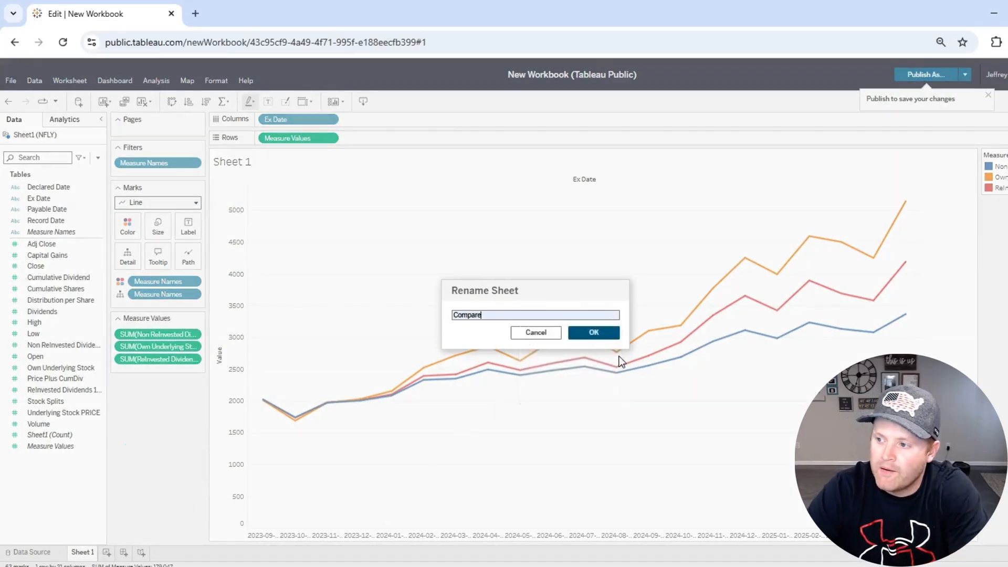
pyautogui.click(593, 334)
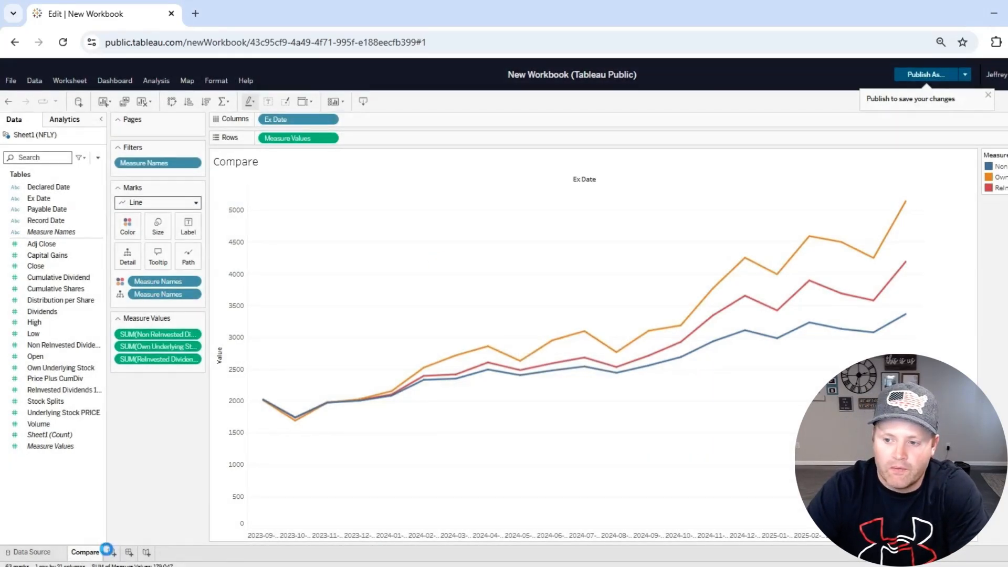
# Add a new worksheet and chart Distribution per Share on Rows against Ex Date on Columns.
pyautogui.click(112, 552)
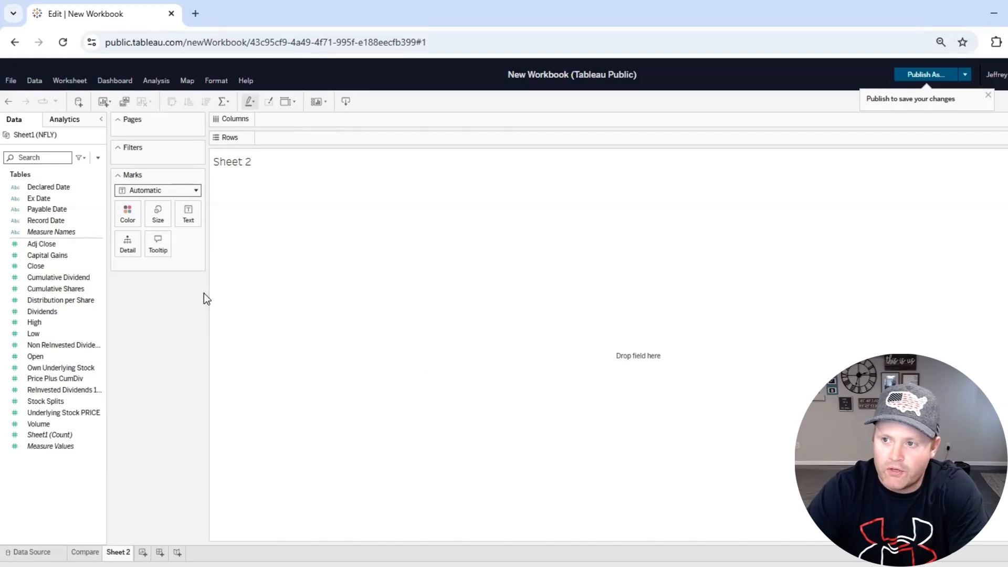
pyautogui.moveTo(40, 199); pyautogui.dragTo(265, 119)
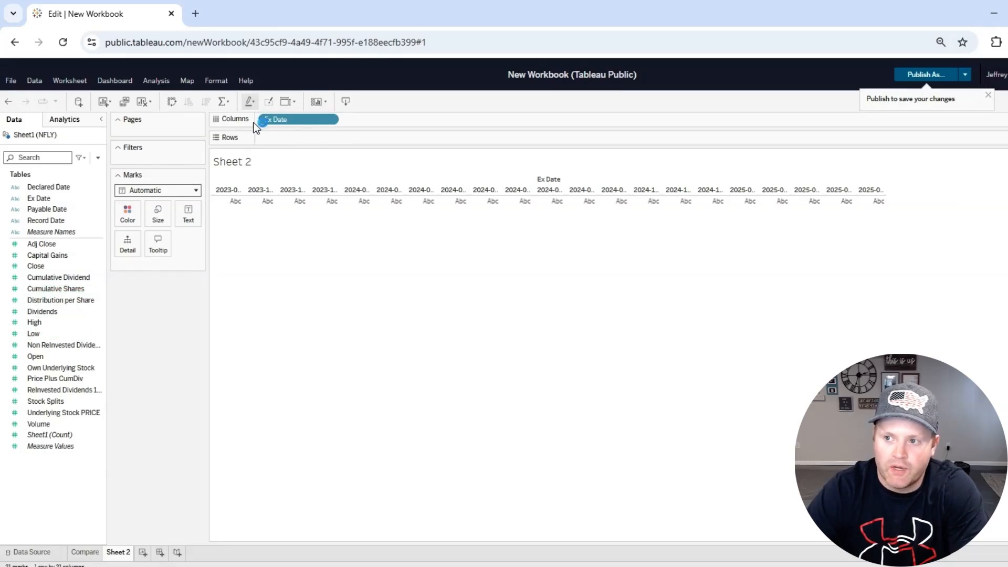
pyautogui.moveTo(48, 299); pyautogui.dragTo(309, 139)
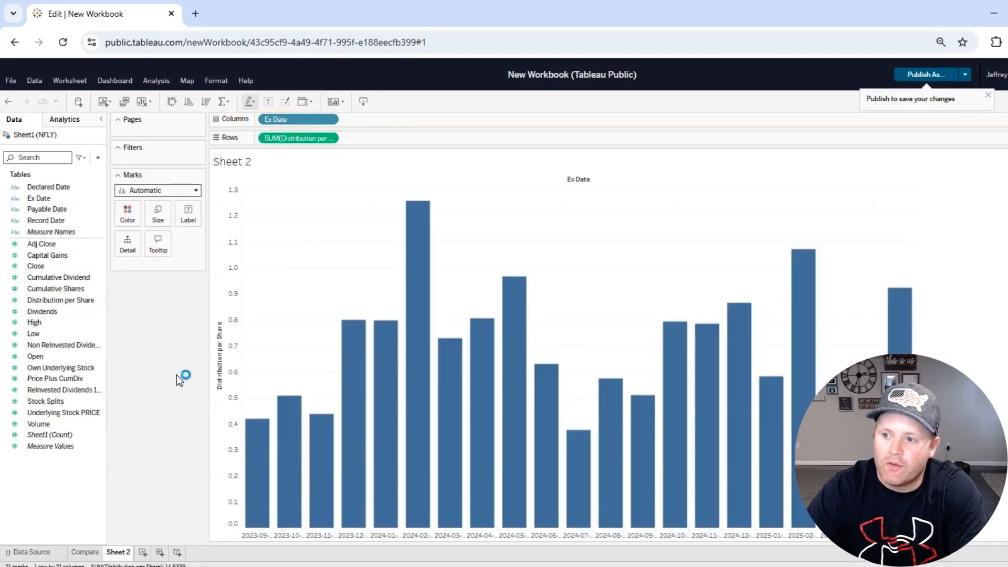
pyautogui.moveTo(507, 448)
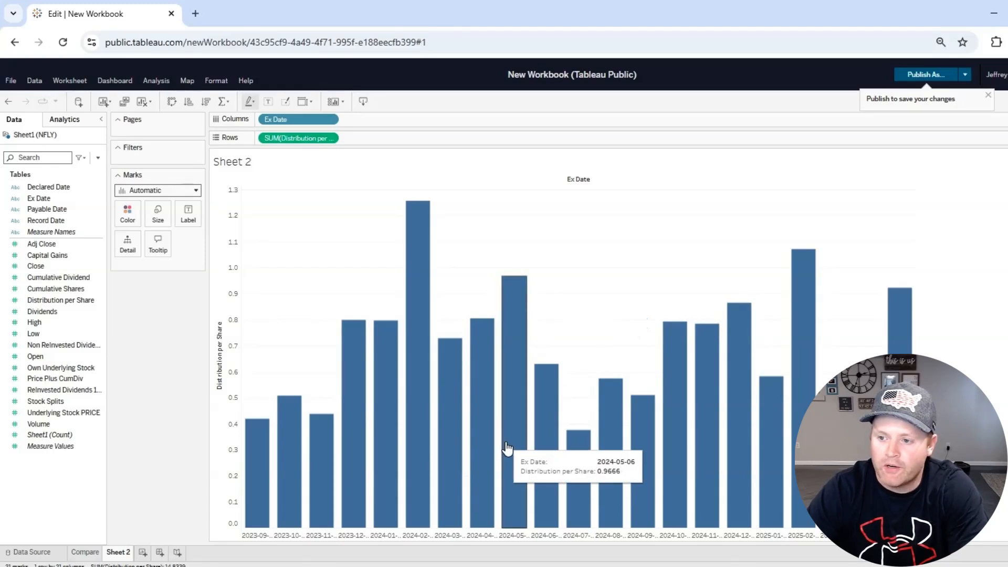
# Rename Sheet 2 as Dist_Share.
pyautogui.rightClick(122, 555)
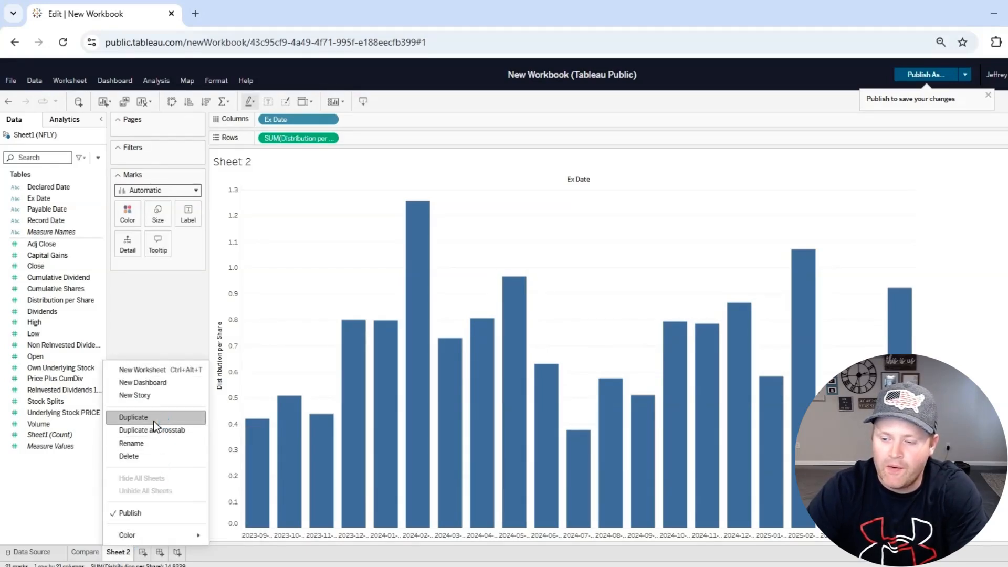
pyautogui.click(164, 444)
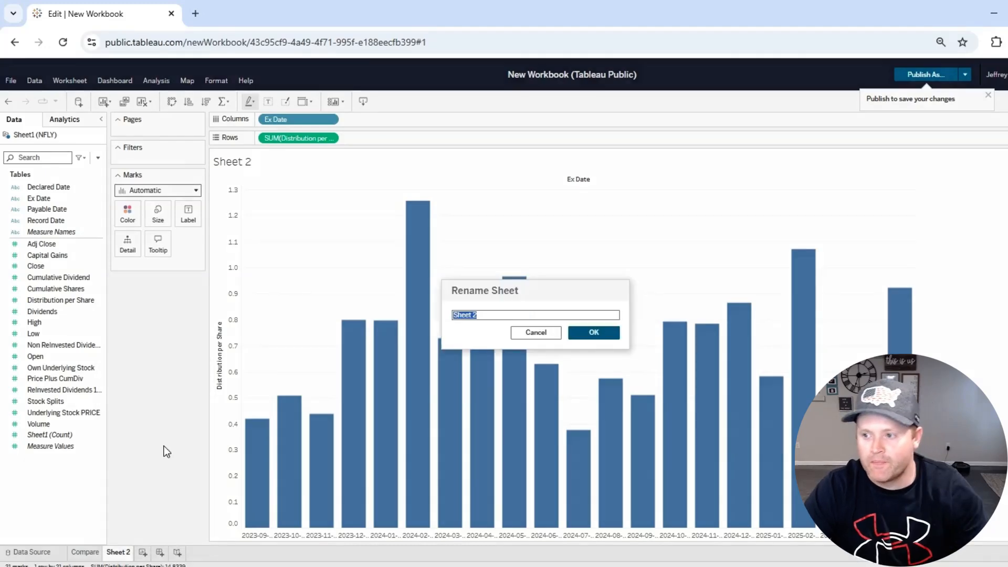
pyautogui.write('d')
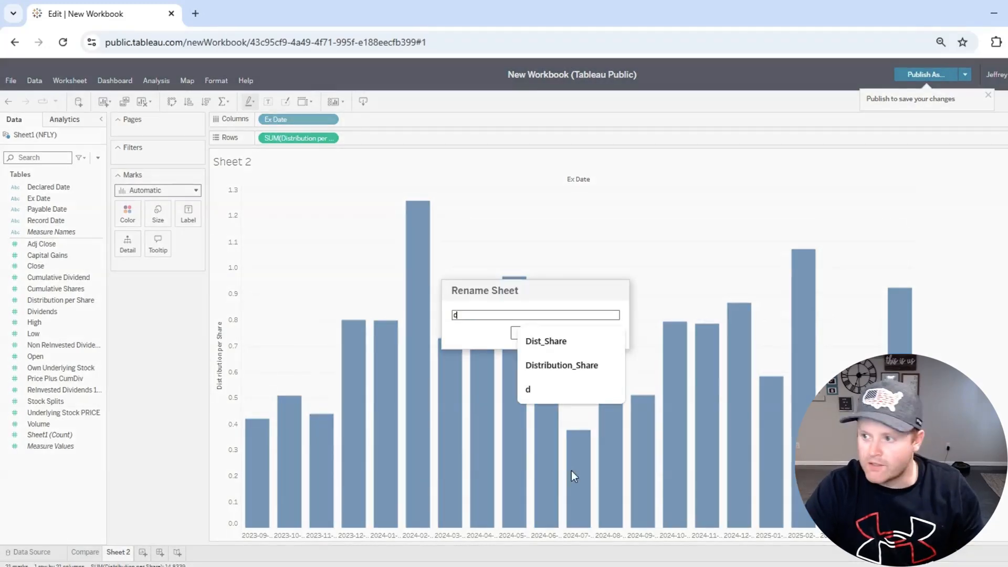
pyautogui.click(576, 343)
pyautogui.click(592, 334)
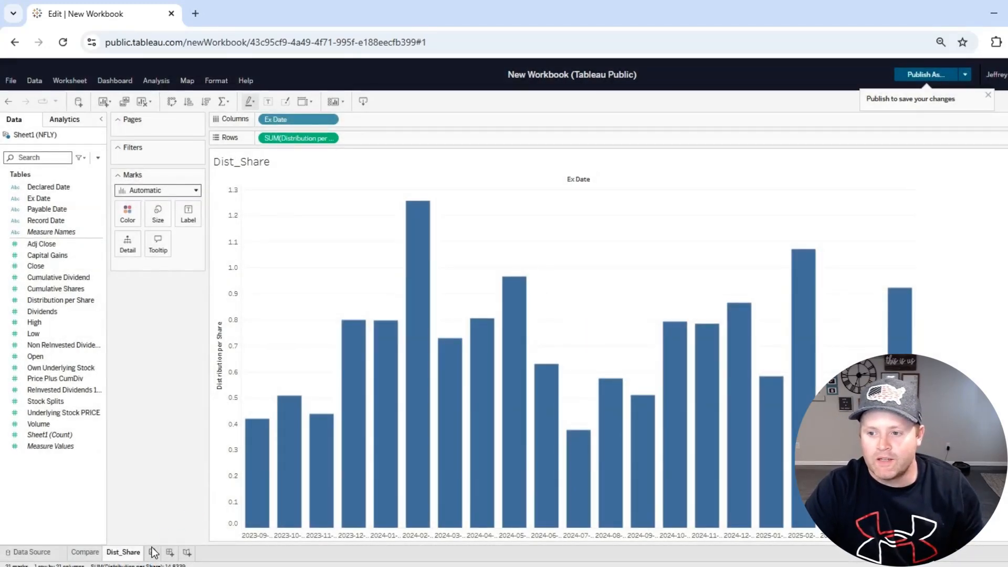
# Add a third worksheet and name it Price_Plus_CumDist.
pyautogui.click(153, 552)
pyautogui.rightClick(155, 554)
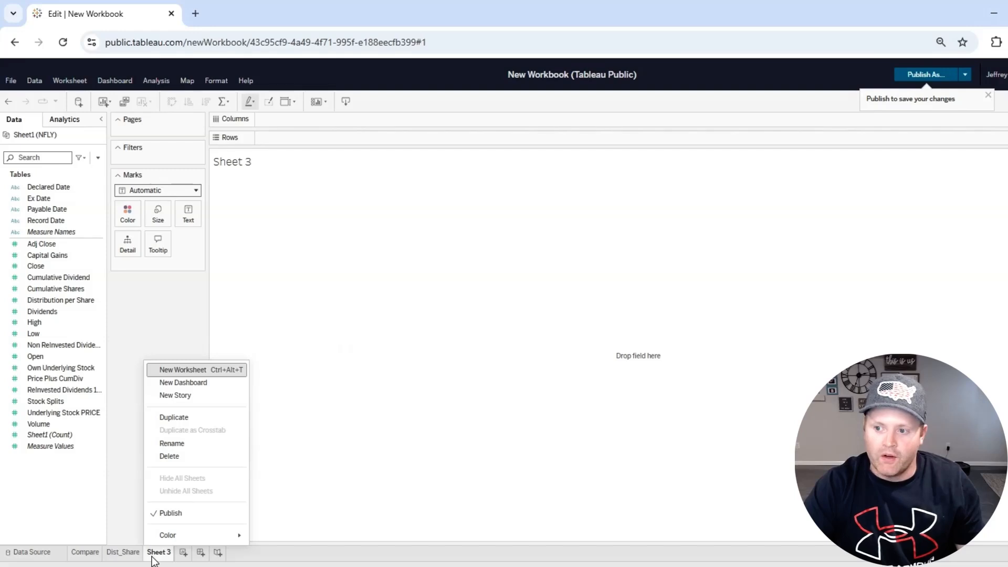
pyautogui.click(179, 447)
pyautogui.press('BackSpace')
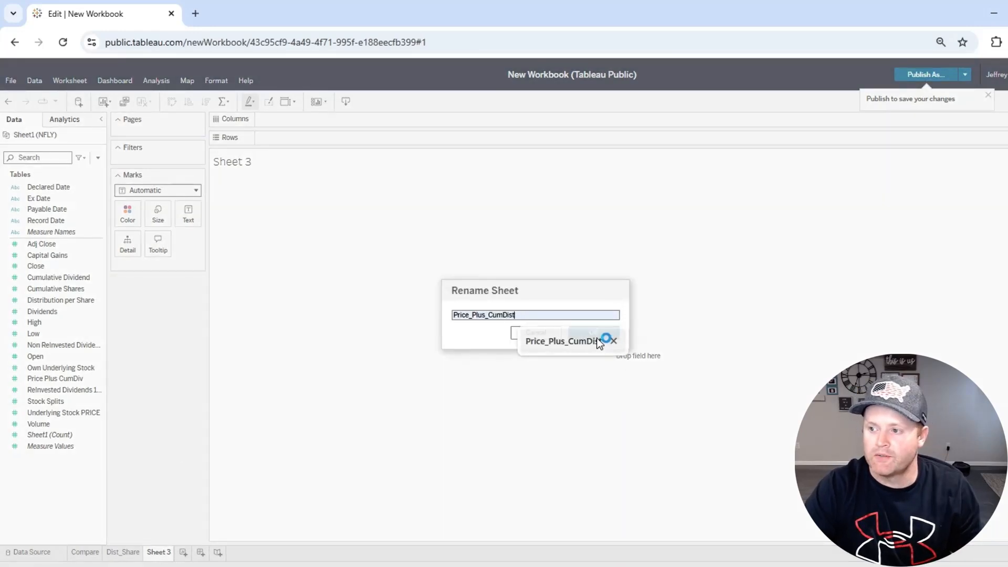
pyautogui.click(602, 338)
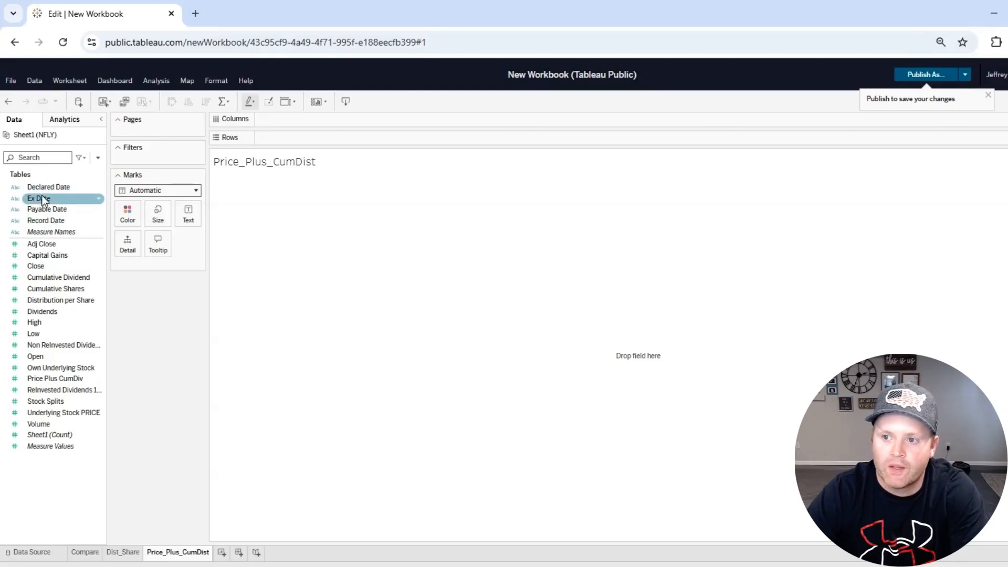
# Chart Measure Values on Rows against Ex Date on Columns, keeping only the Close and Cumulative Dividend measures.
pyautogui.moveTo(38, 198); pyautogui.dragTo(287, 120)
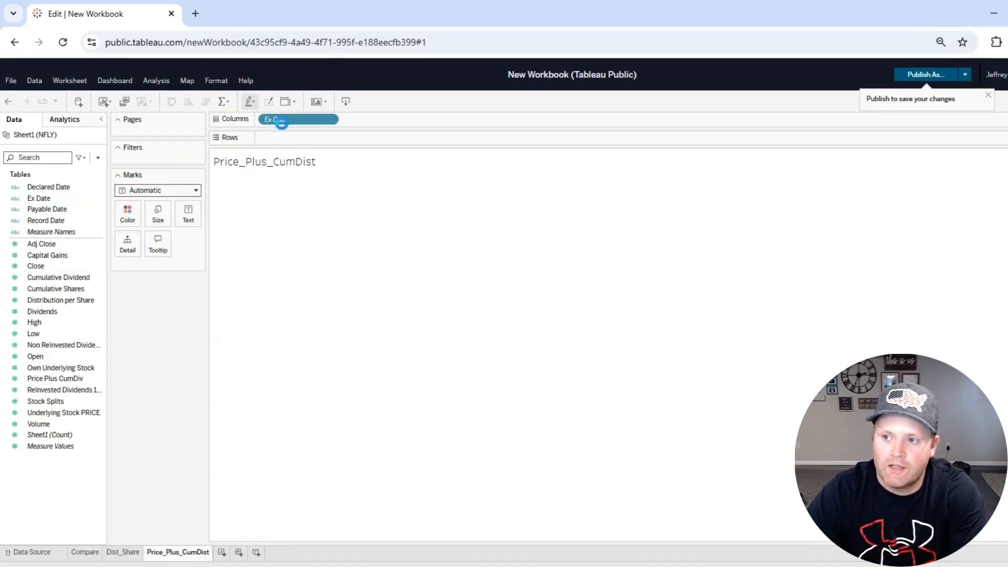
pyautogui.moveTo(45, 446); pyautogui.dragTo(326, 140)
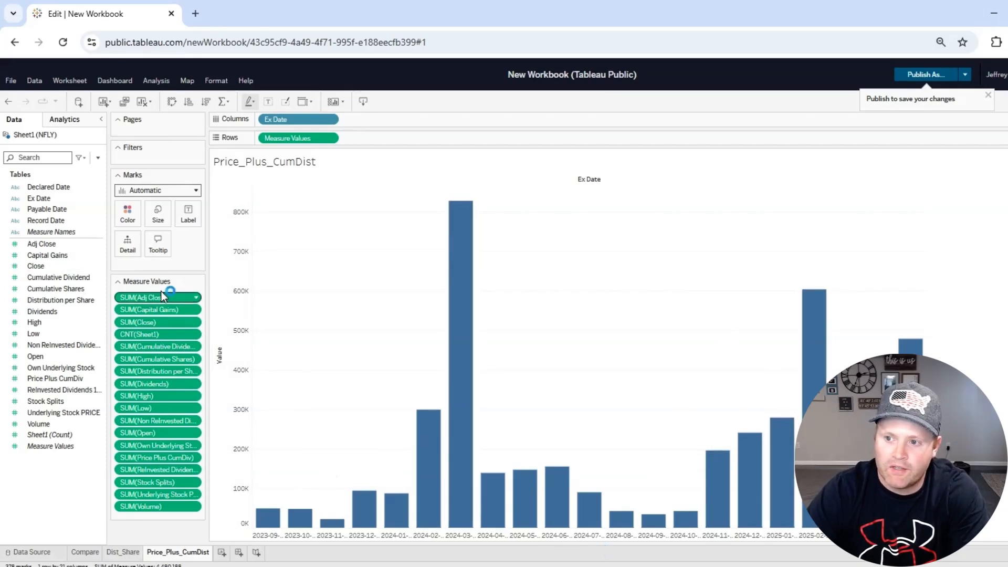
pyautogui.moveTo(153, 299); pyautogui.dragTo(79, 297)
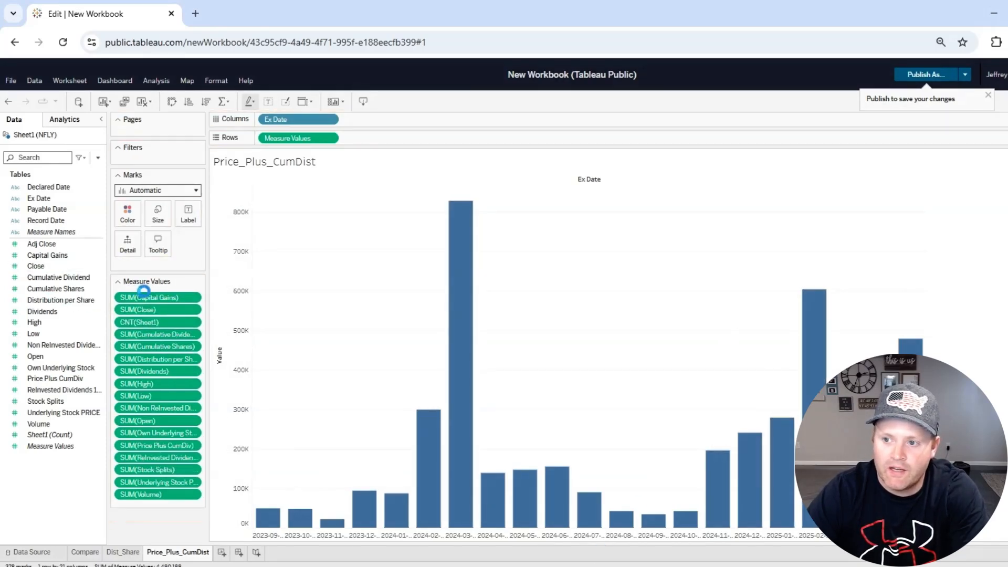
pyautogui.moveTo(150, 321); pyautogui.dragTo(61, 342)
pyautogui.moveTo(156, 346); pyautogui.dragTo(92, 349)
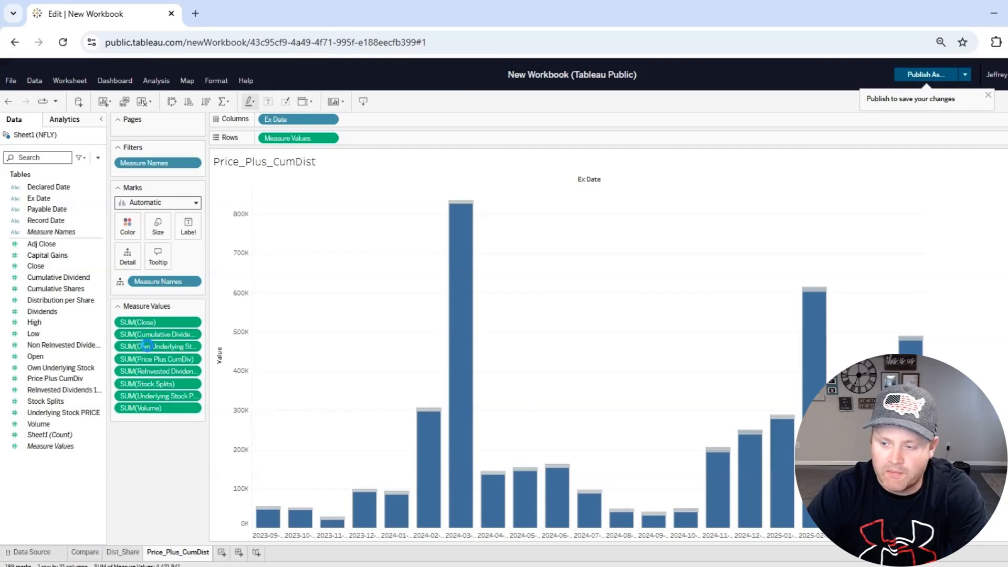
pyautogui.moveTo(147, 345); pyautogui.dragTo(71, 348)
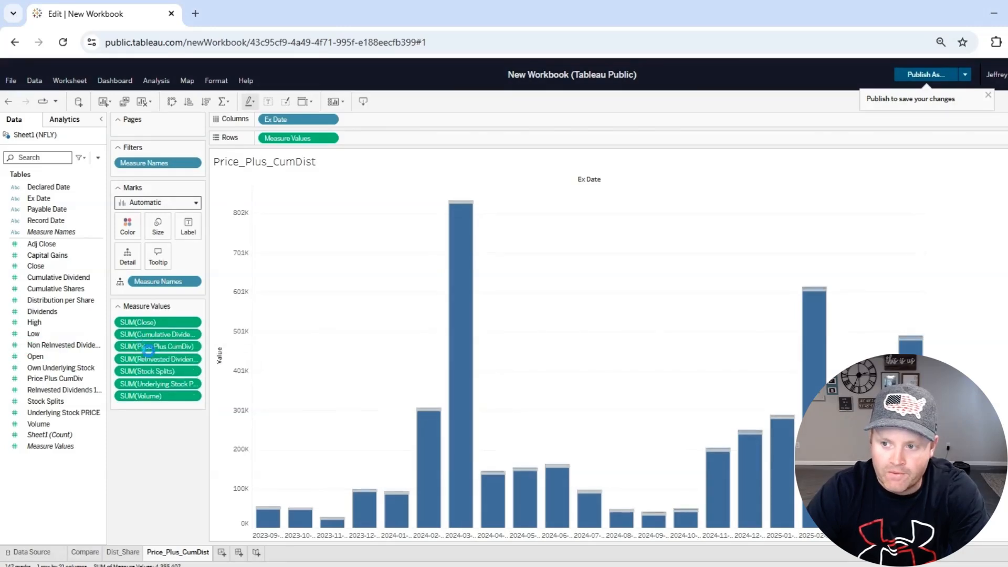
pyautogui.moveTo(140, 346); pyautogui.dragTo(63, 348)
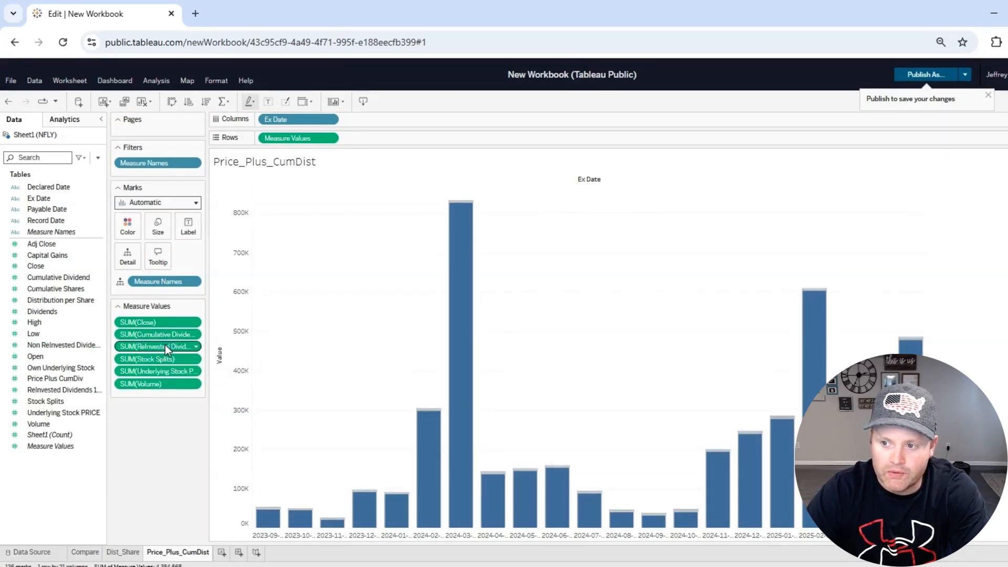
pyautogui.moveTo(163, 348); pyautogui.dragTo(48, 352)
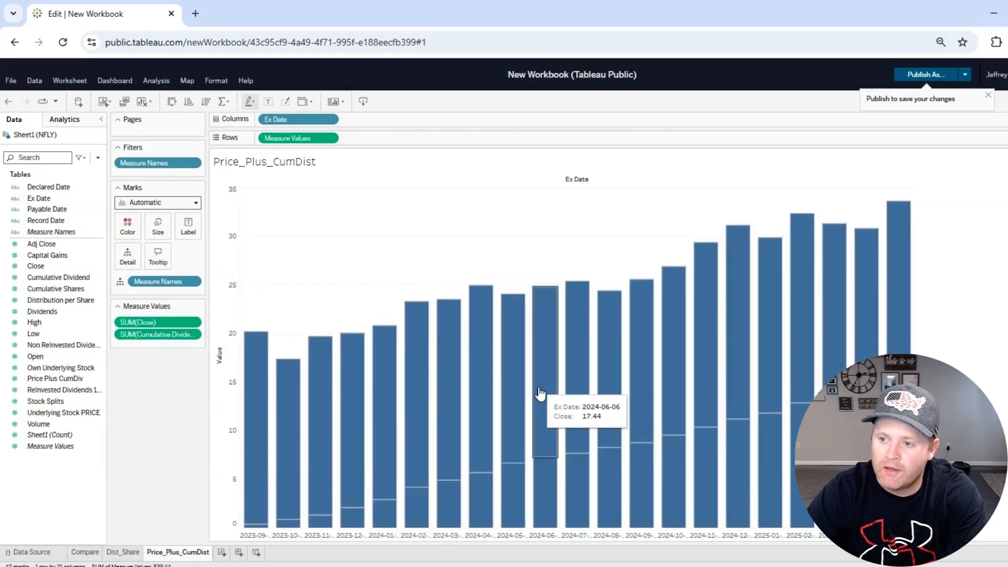
# Color the Price_Plus_CumDist bars by Measure Names.
pyautogui.click(78, 243)
pyautogui.moveTo(72, 235); pyautogui.dragTo(125, 221)
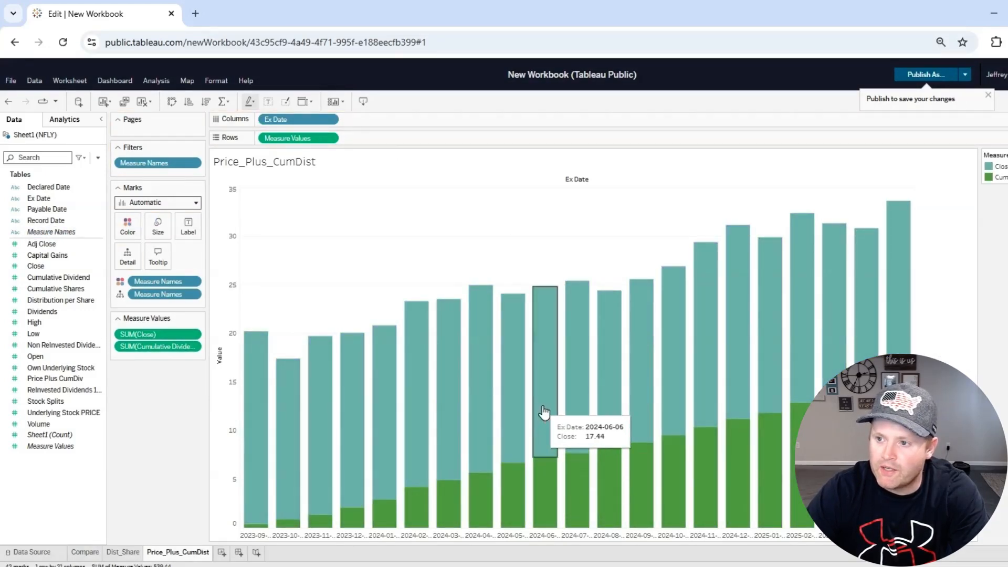
pyautogui.click(196, 282)
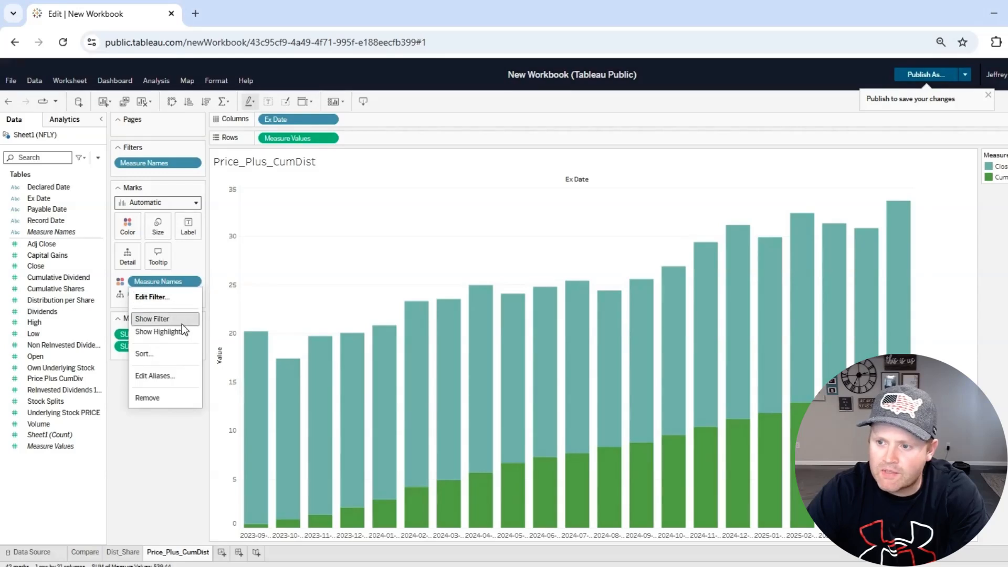
pyautogui.click(170, 448)
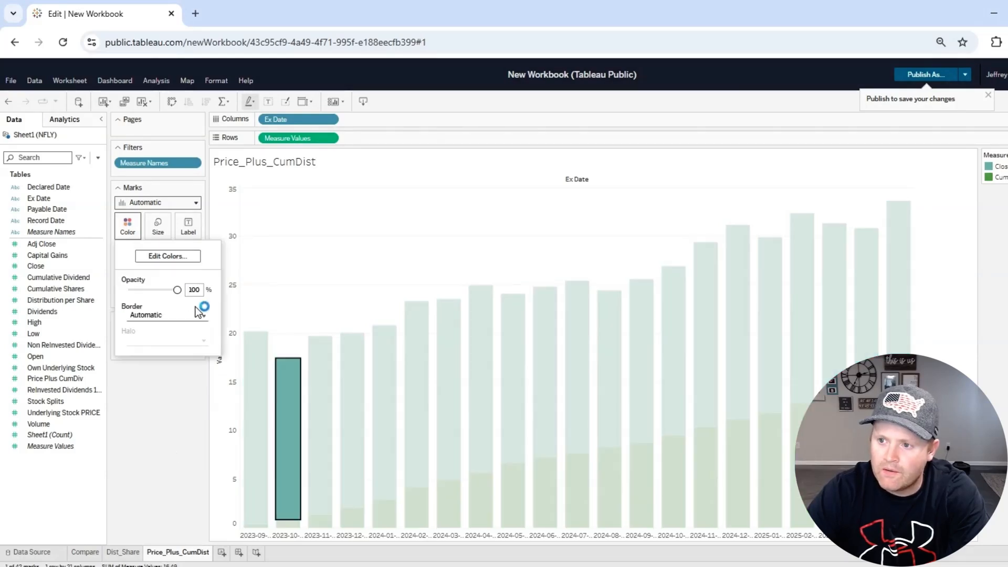
# Try orange for Close in the measure colors, and assign the Automatic palette to Close and Cumulative Dividend instead.
pyautogui.click(168, 256)
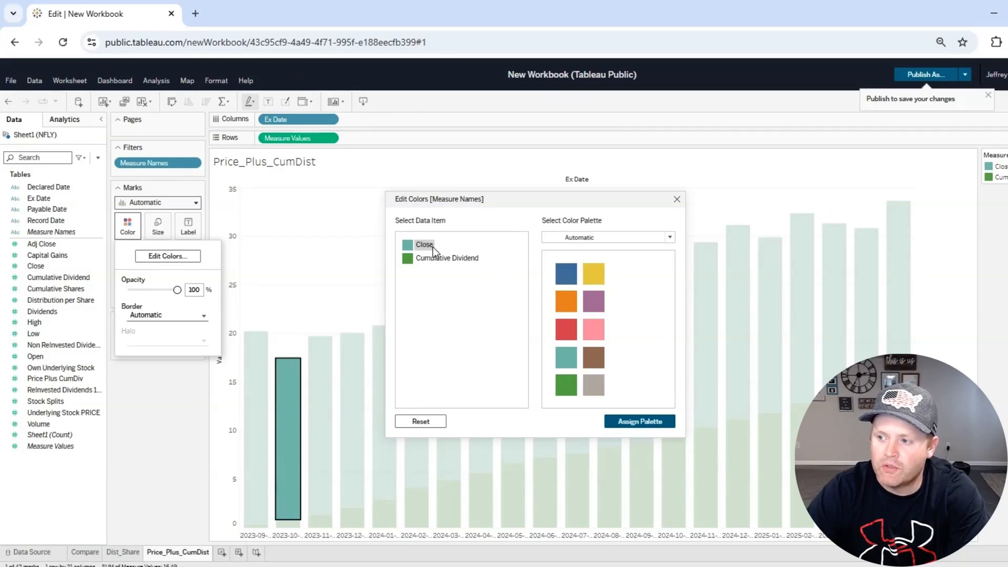
pyautogui.click(565, 300)
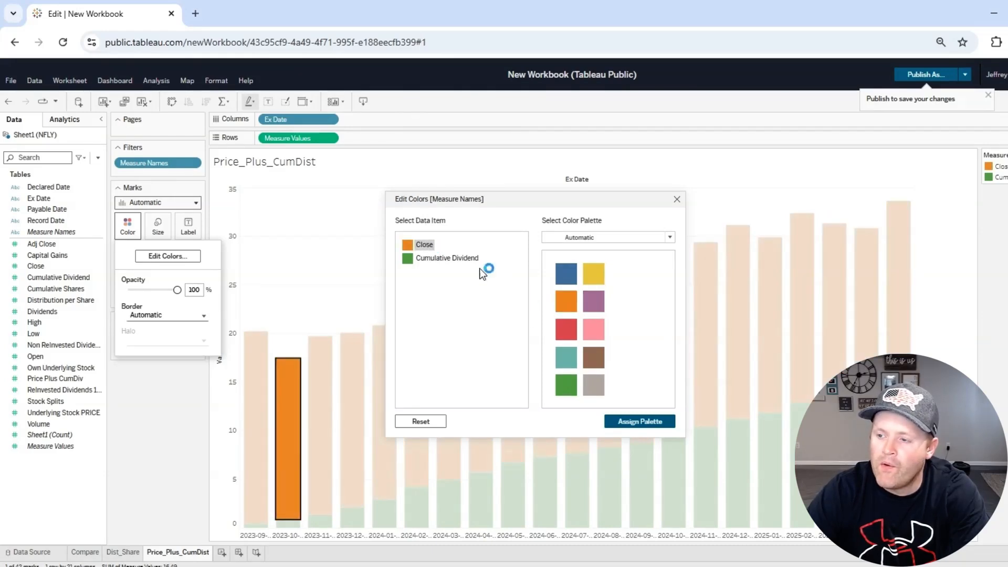
pyautogui.click(447, 254)
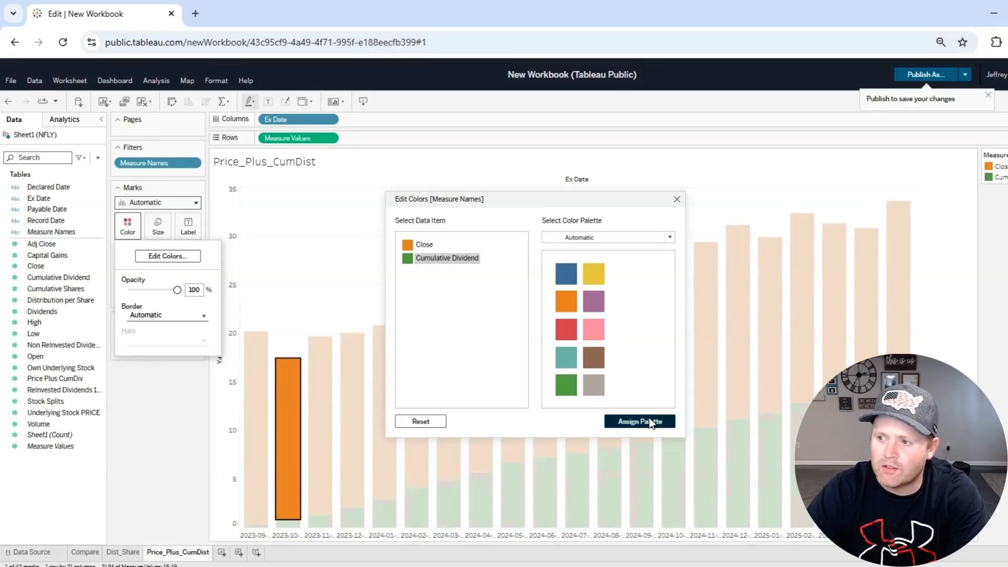
pyautogui.click(619, 418)
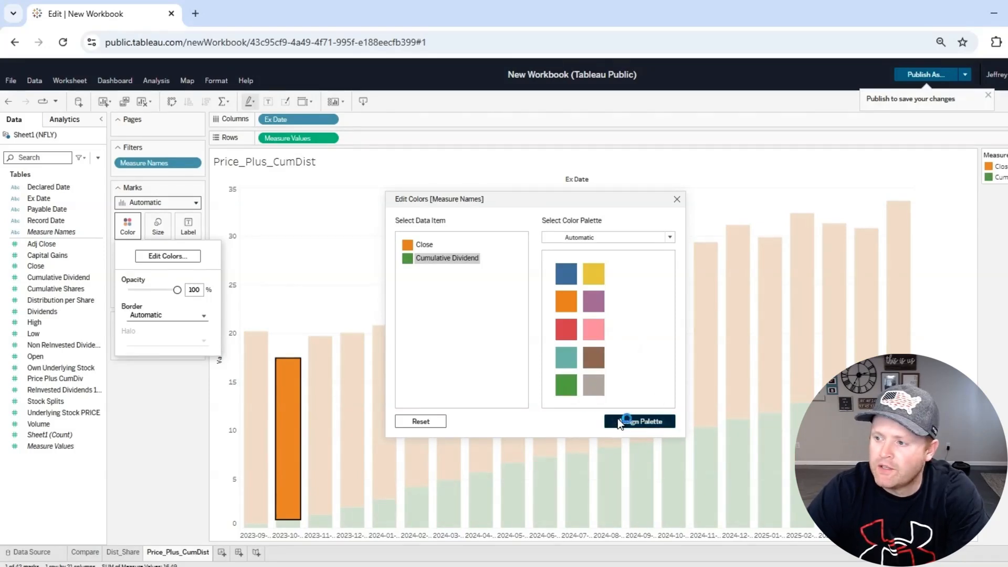
pyautogui.click(677, 200)
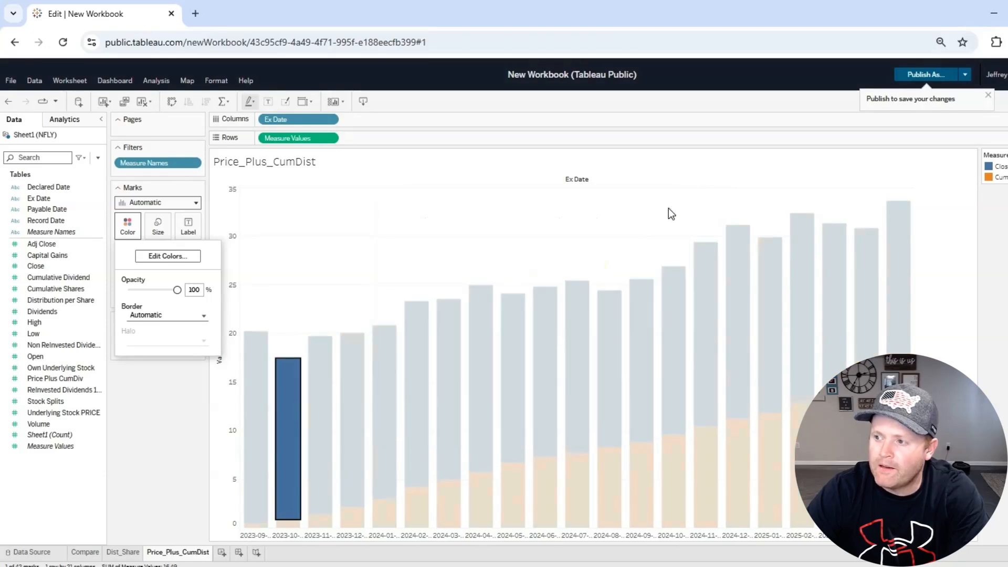
pyautogui.click(622, 202)
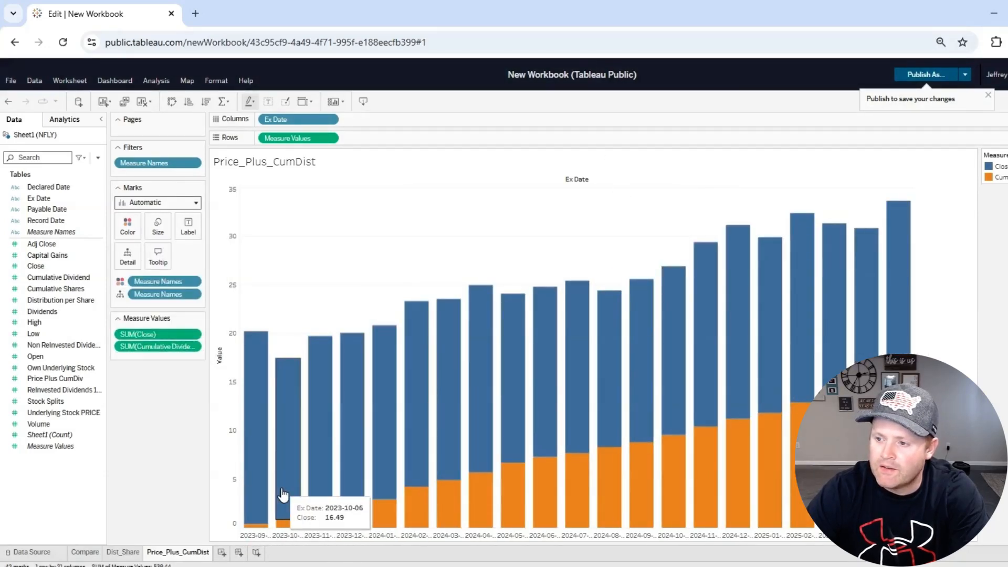
pyautogui.moveTo(263, 376)
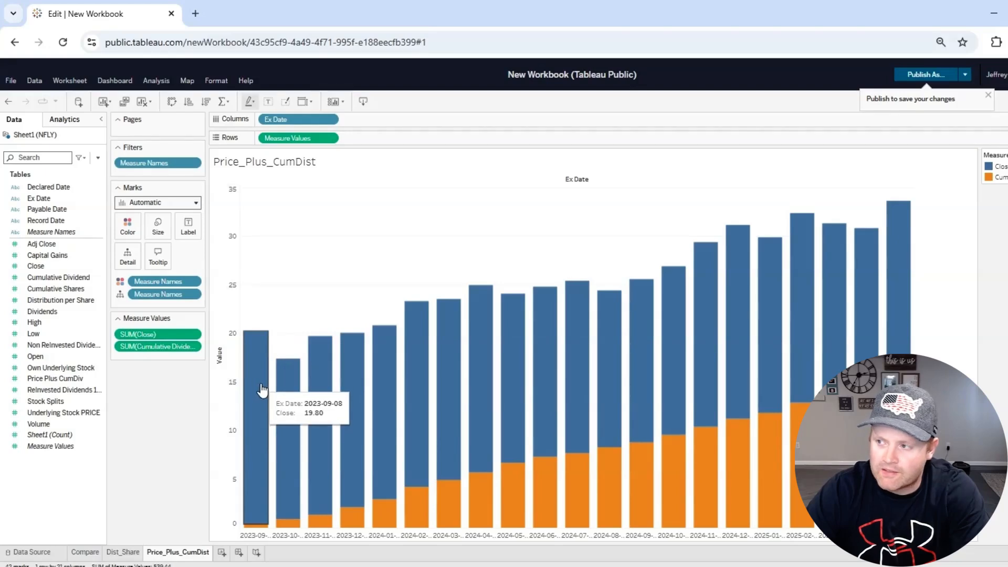
pyautogui.moveTo(564, 361)
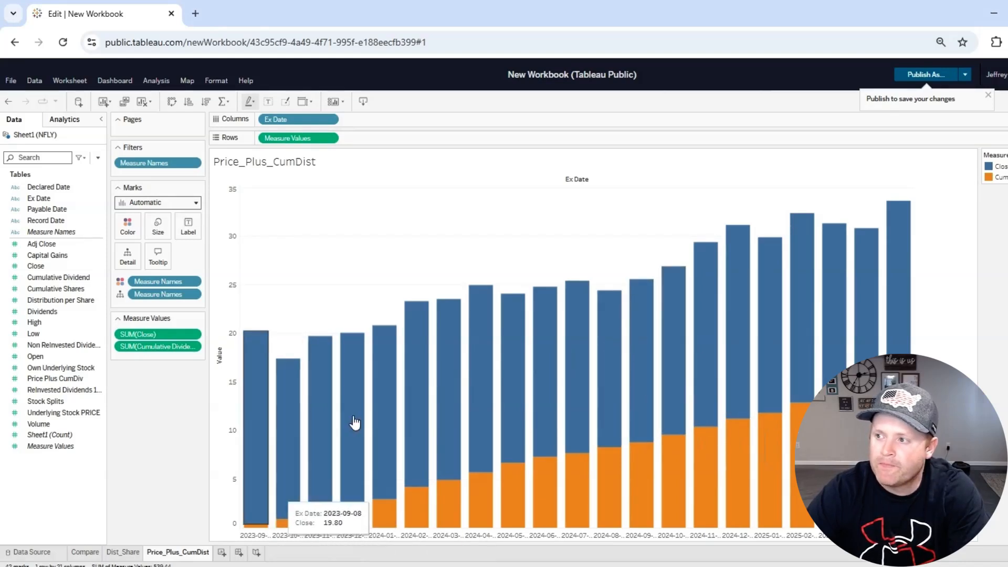
# Add a fourth worksheet and name it All_Vars.
pyautogui.click(222, 551)
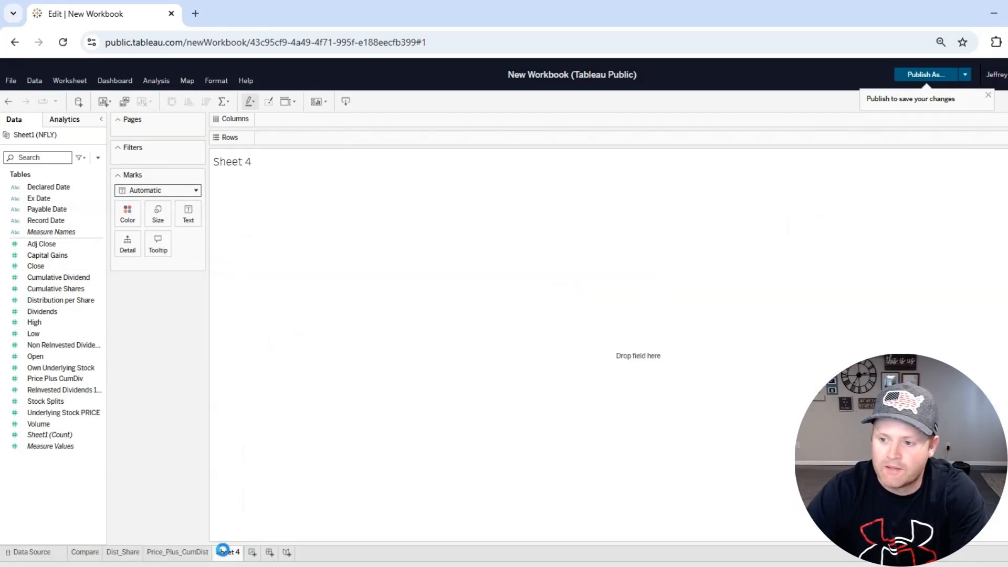
pyautogui.rightClick(223, 550)
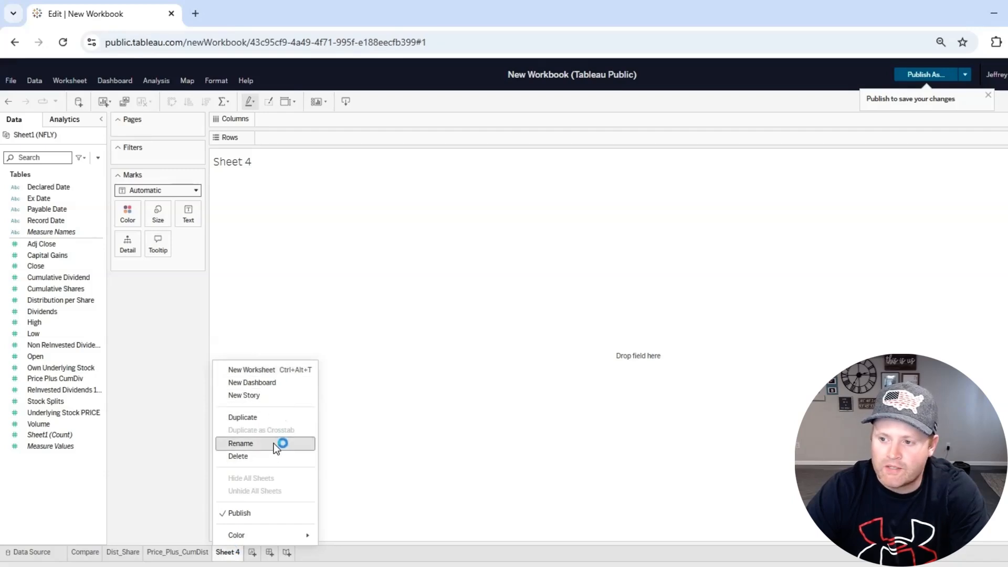
pyautogui.click(273, 443)
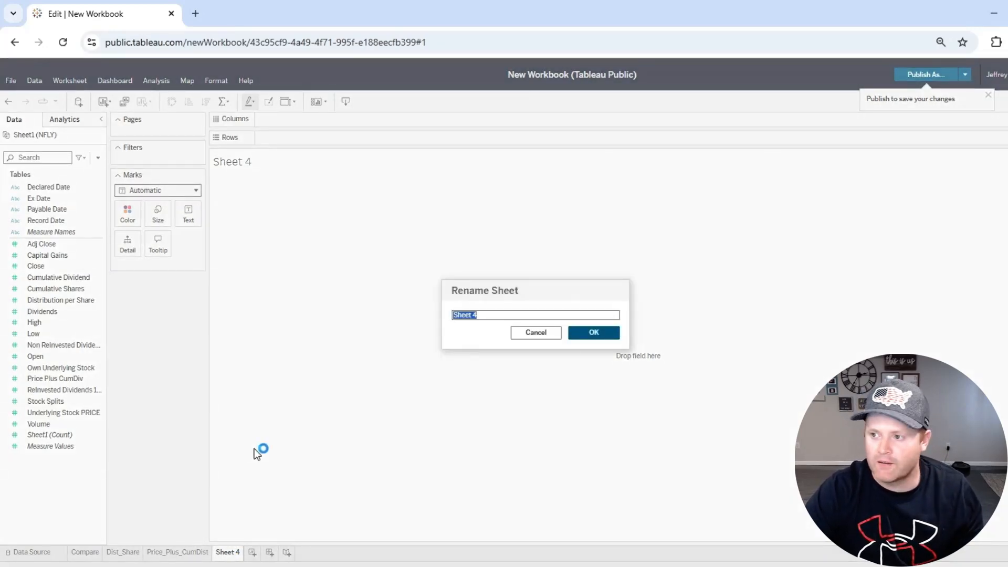
pyautogui.write('\\')
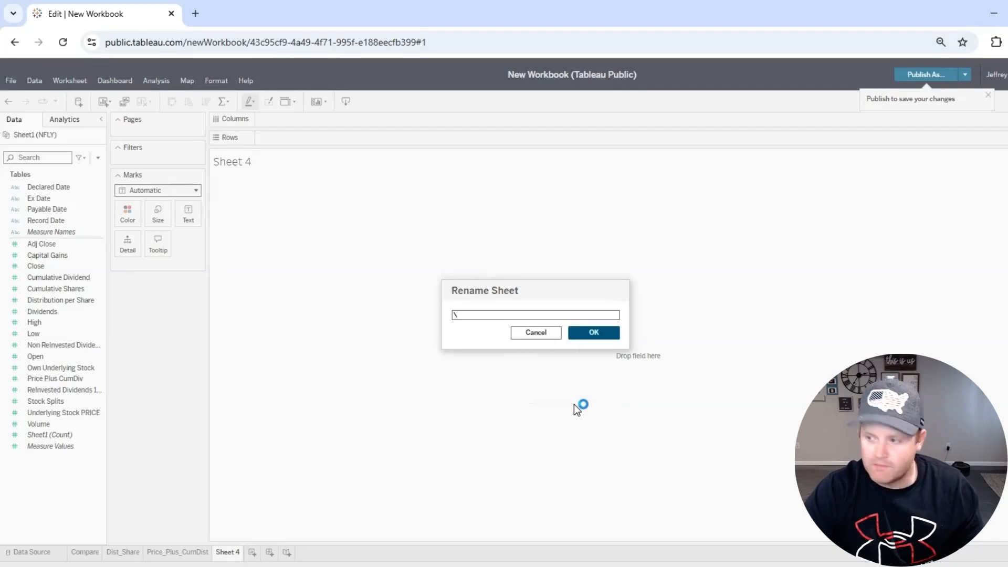
pyautogui.press('BackSpace')
pyautogui.write('a')
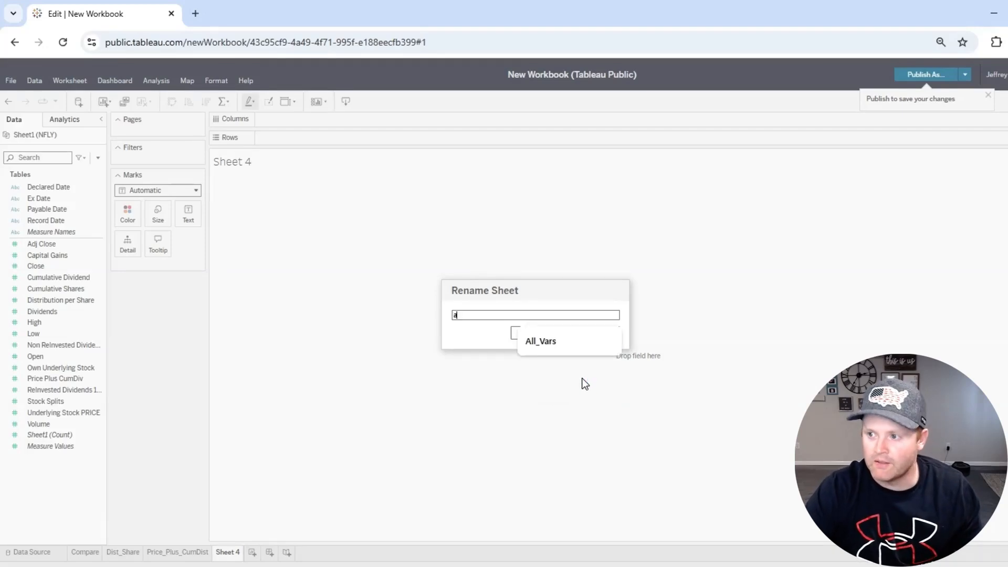
pyautogui.click(582, 346)
pyautogui.click(610, 338)
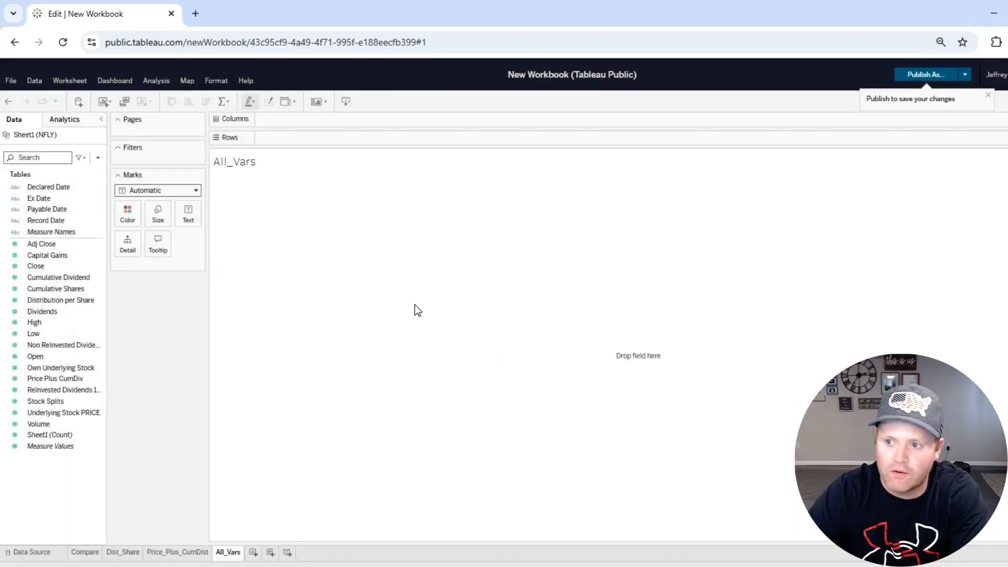
# Chart Measure Values on Rows against Ex Date on Columns in the All_Vars sheet.
pyautogui.click(41, 201)
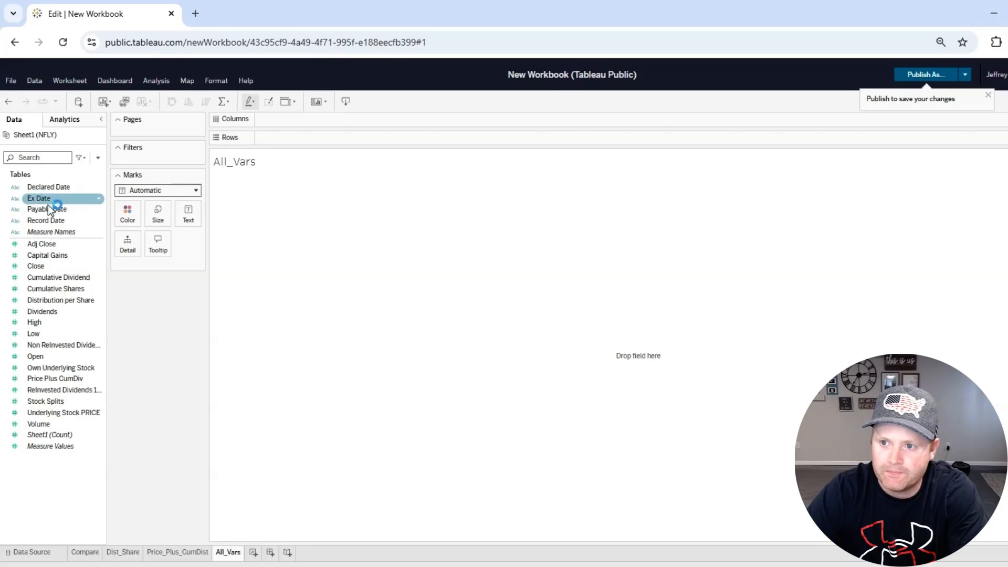
pyautogui.moveTo(50, 209); pyautogui.dragTo(309, 125)
pyautogui.click(61, 448)
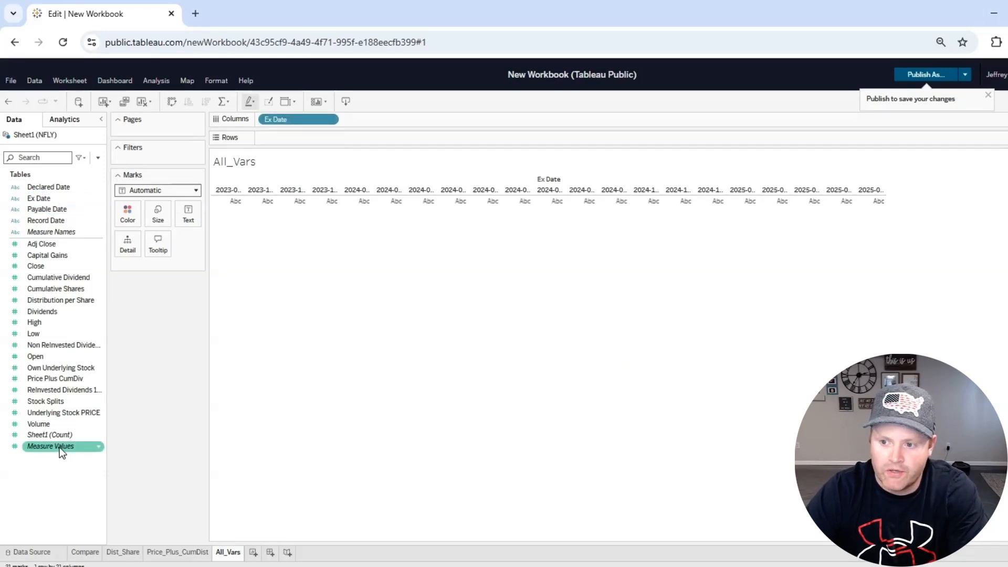
pyautogui.moveTo(61, 451); pyautogui.dragTo(323, 142)
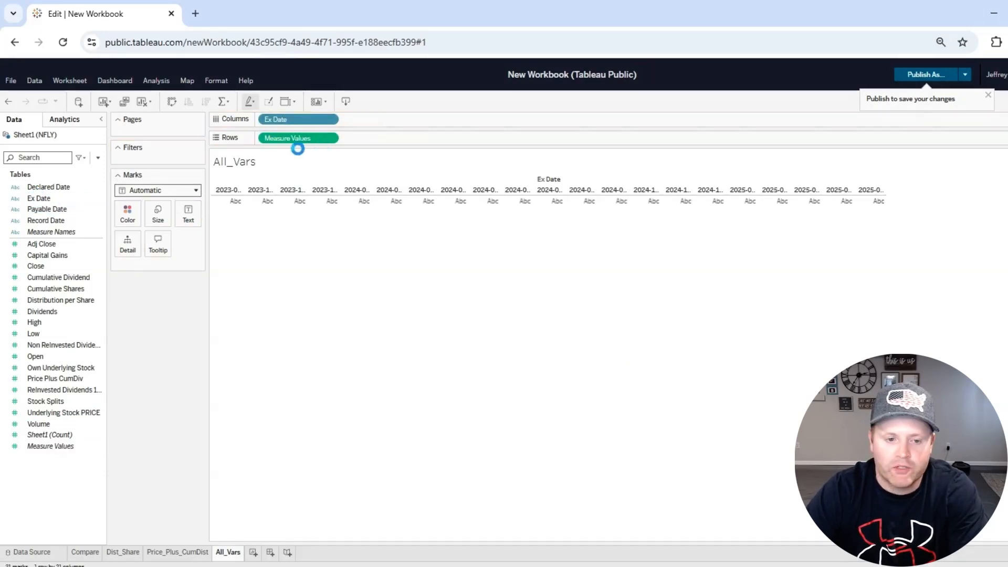
# Remove the surplus measures from Measure Values, keeping only Close, Cumulative Dividend, Distribution per Share and Price Plus CumDiv.
pyautogui.moveTo(156, 297); pyautogui.dragTo(58, 298)
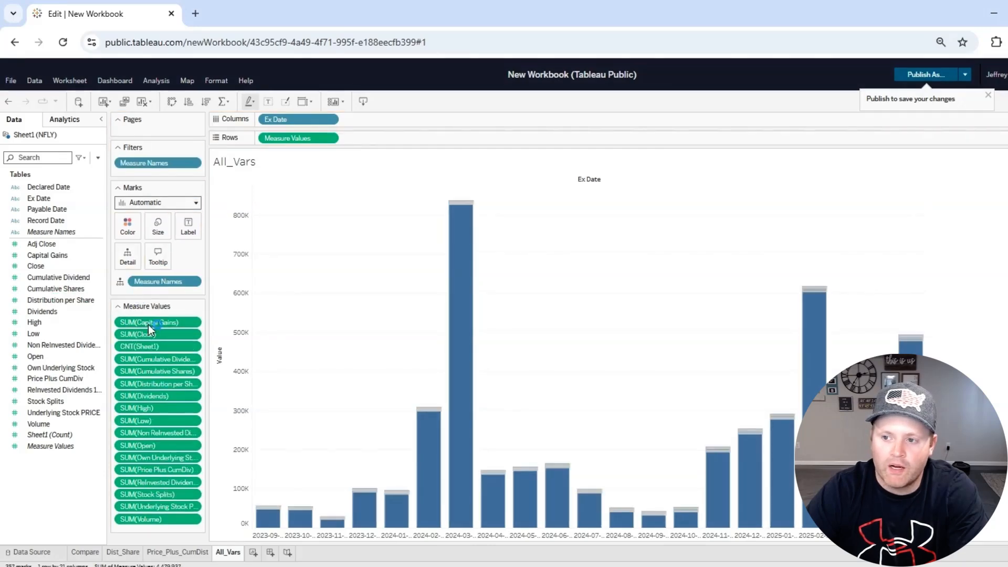
pyautogui.moveTo(148, 324); pyautogui.dragTo(79, 323)
pyautogui.moveTo(142, 335); pyautogui.dragTo(89, 326)
pyautogui.moveTo(145, 353); pyautogui.dragTo(68, 340)
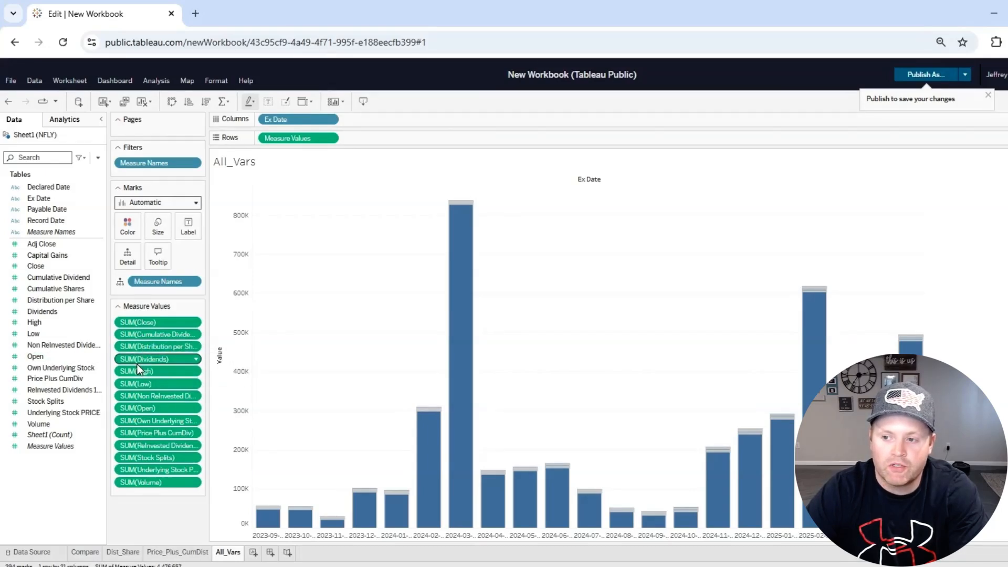
pyautogui.moveTo(137, 362); pyautogui.dragTo(59, 366)
pyautogui.moveTo(154, 357); pyautogui.dragTo(29, 364)
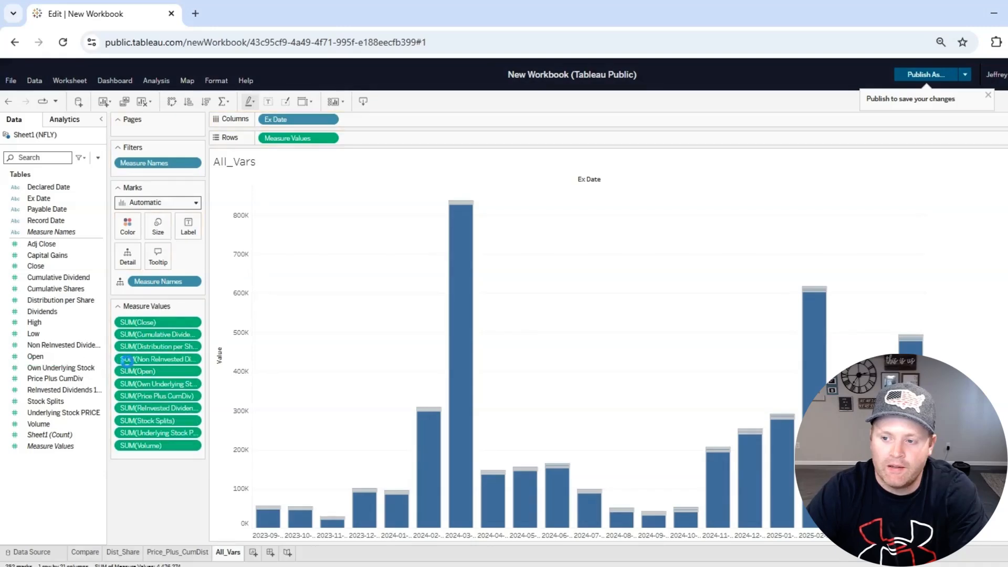
pyautogui.moveTo(143, 361); pyautogui.dragTo(100, 364)
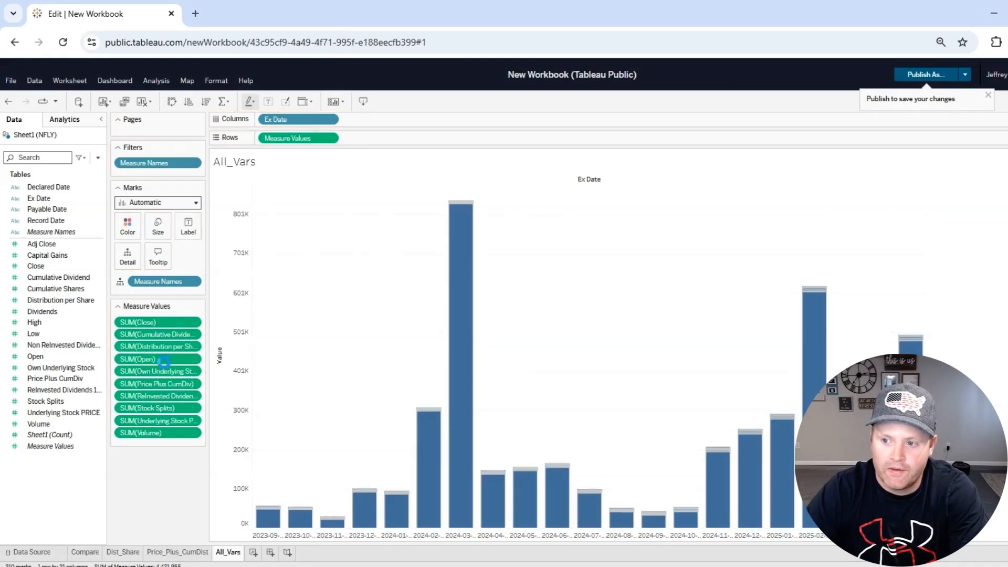
pyautogui.moveTo(164, 362); pyautogui.dragTo(226, 371)
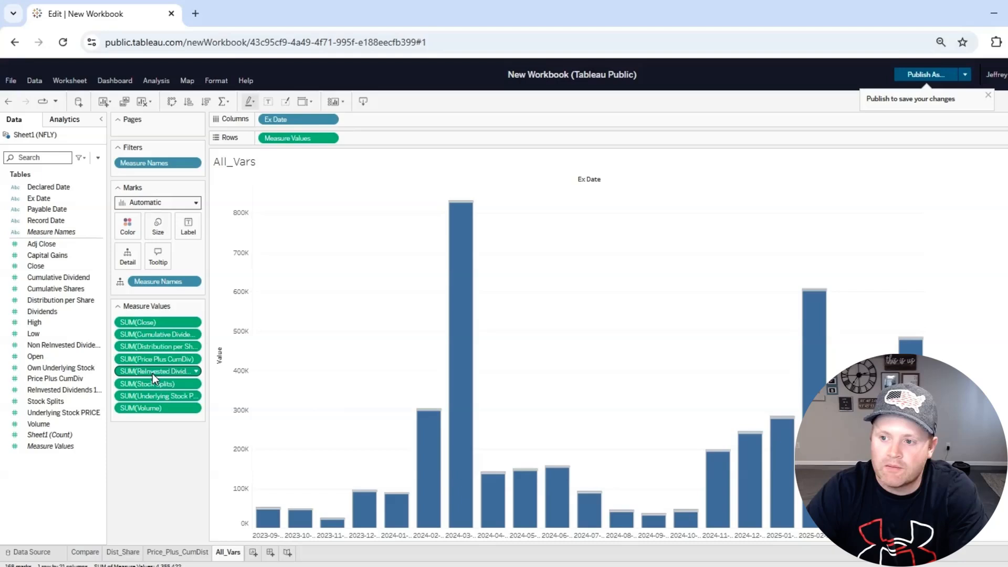
pyautogui.moveTo(153, 372); pyautogui.dragTo(74, 371)
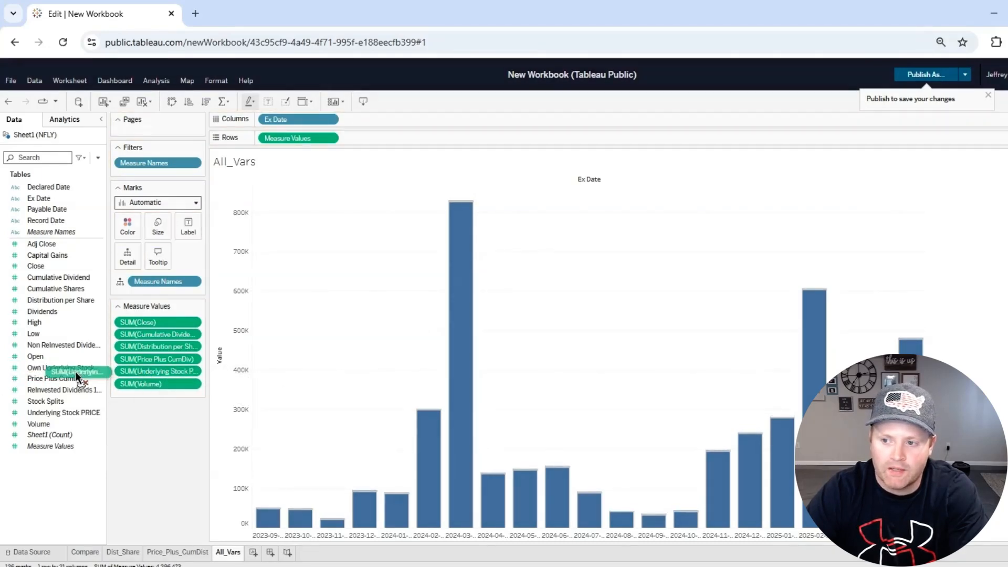
pyautogui.moveTo(163, 372); pyautogui.dragTo(88, 383)
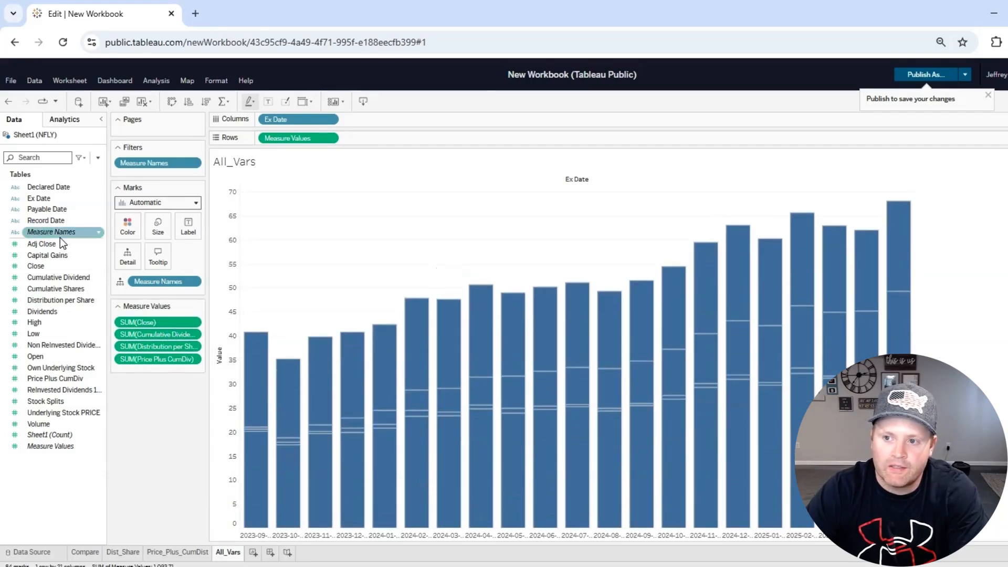
# Color the All_Vars chart by Measure Names and set its mark type to Line.
pyautogui.moveTo(59, 233); pyautogui.dragTo(131, 216)
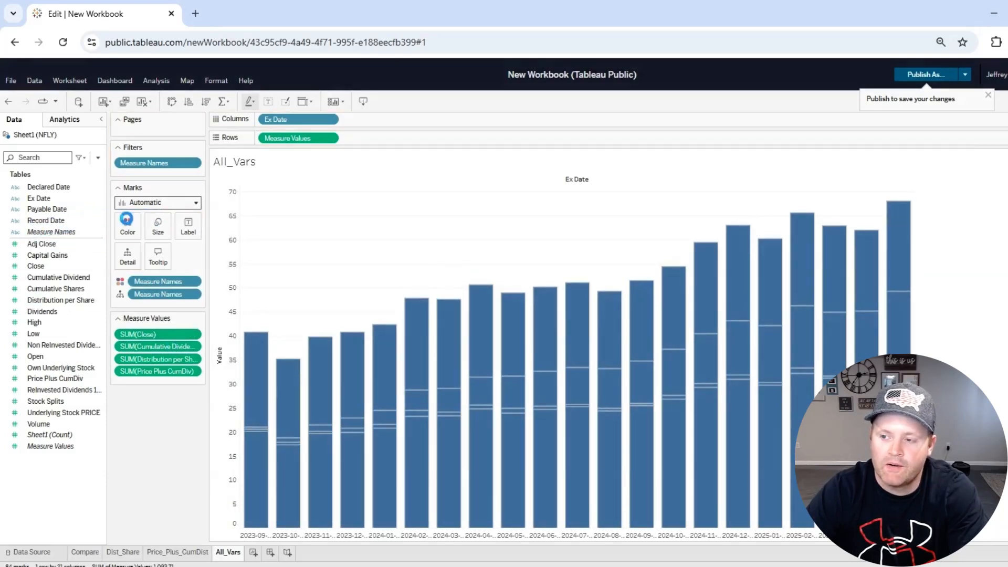
pyautogui.click(179, 202)
pyautogui.click(162, 245)
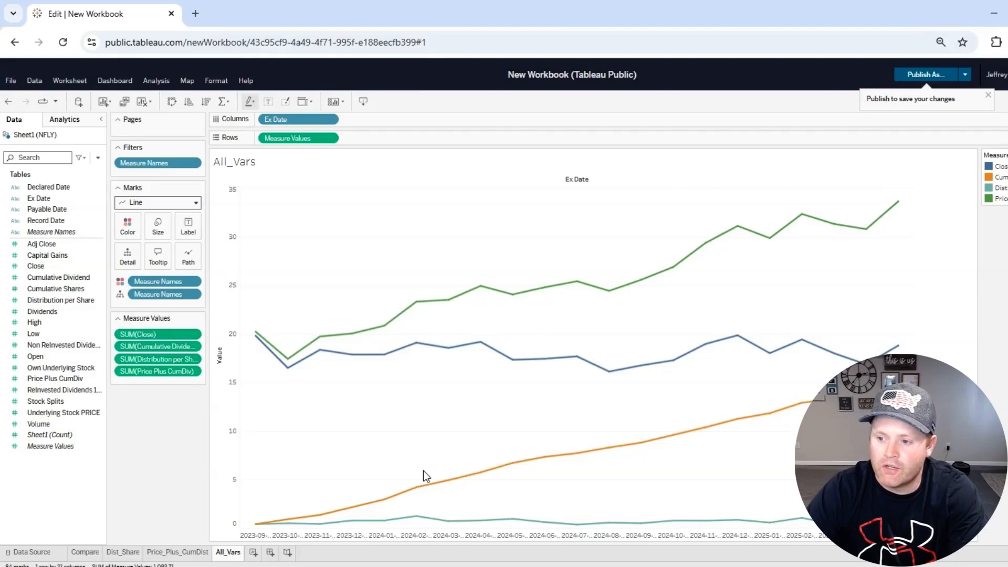
# Add a fifth worksheet and name it Underlying_Equity_Price.
pyautogui.click(252, 552)
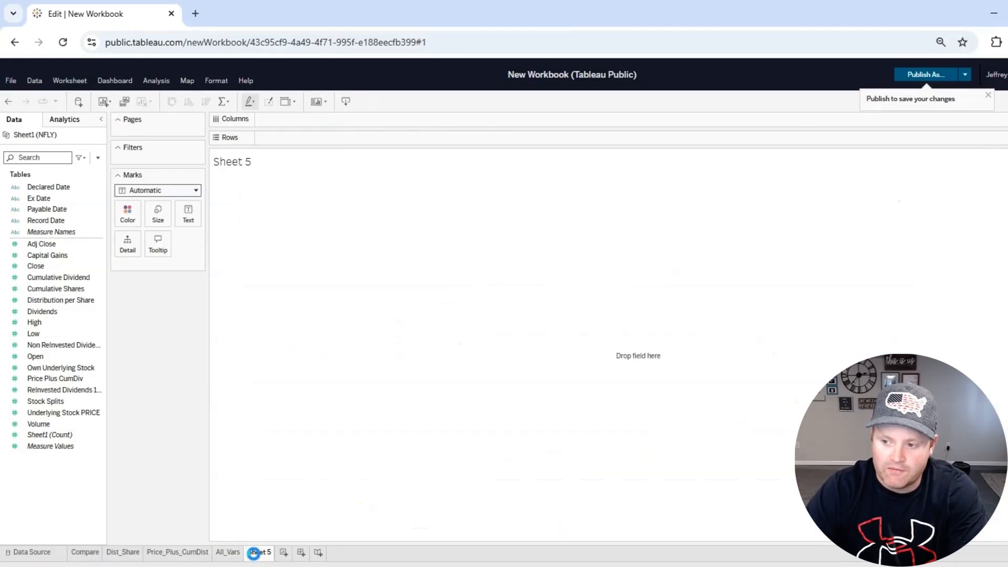
pyautogui.rightClick(256, 555)
pyautogui.click(288, 444)
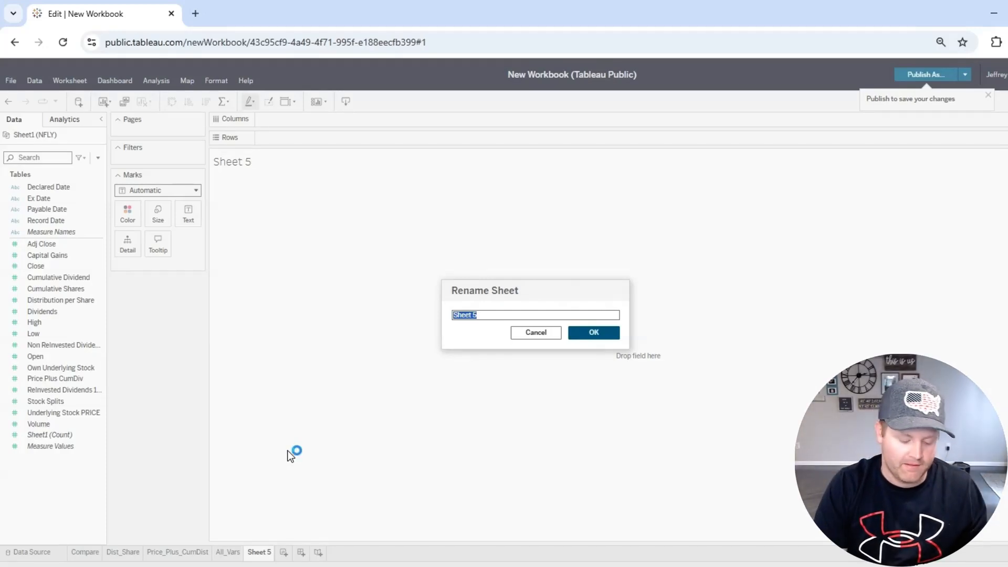
pyautogui.write('u')
pyautogui.click(553, 341)
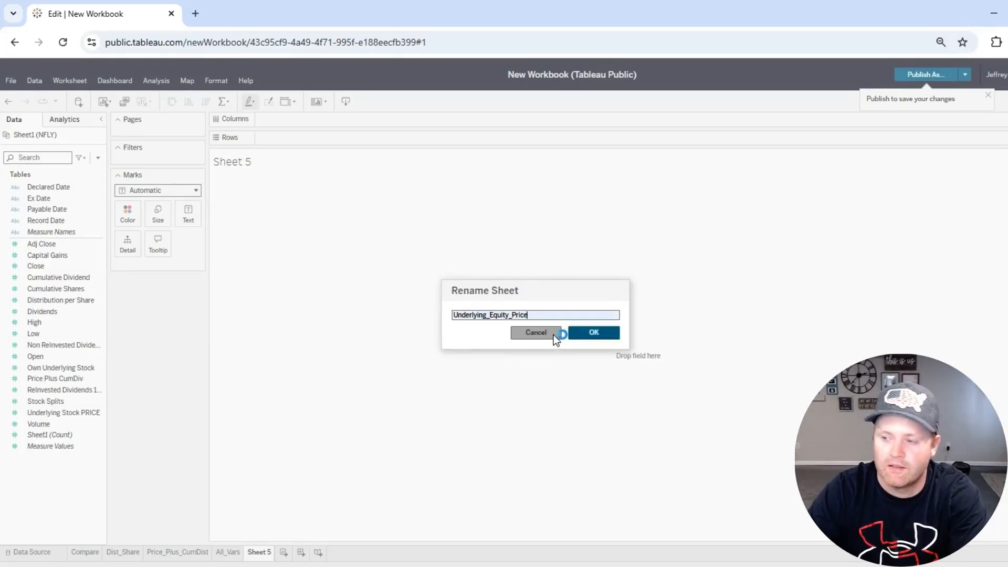
pyautogui.click(591, 335)
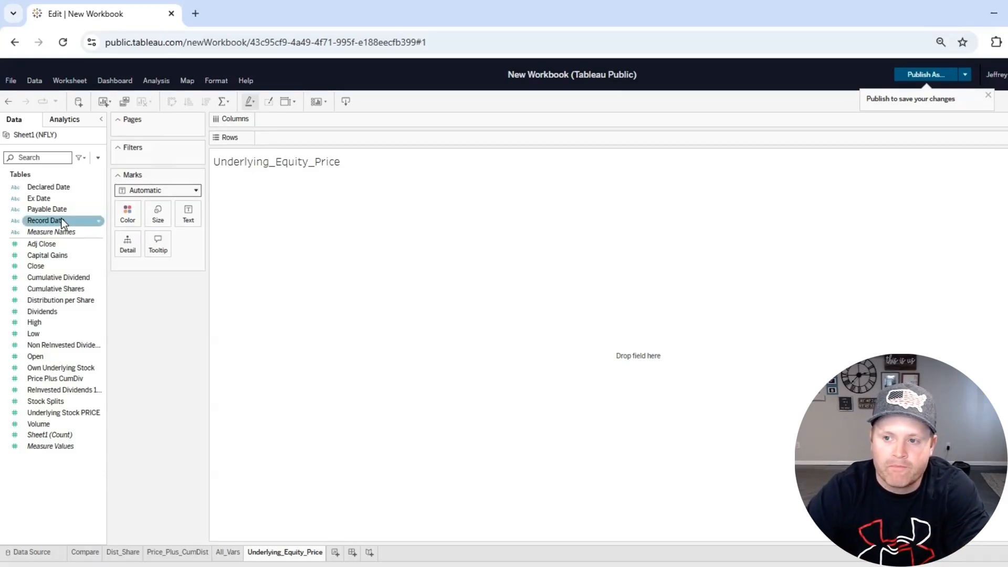
# Return to the Compare sheet and inspect the Own Underlying Stock line's February 2025 data point.
pyautogui.click(89, 555)
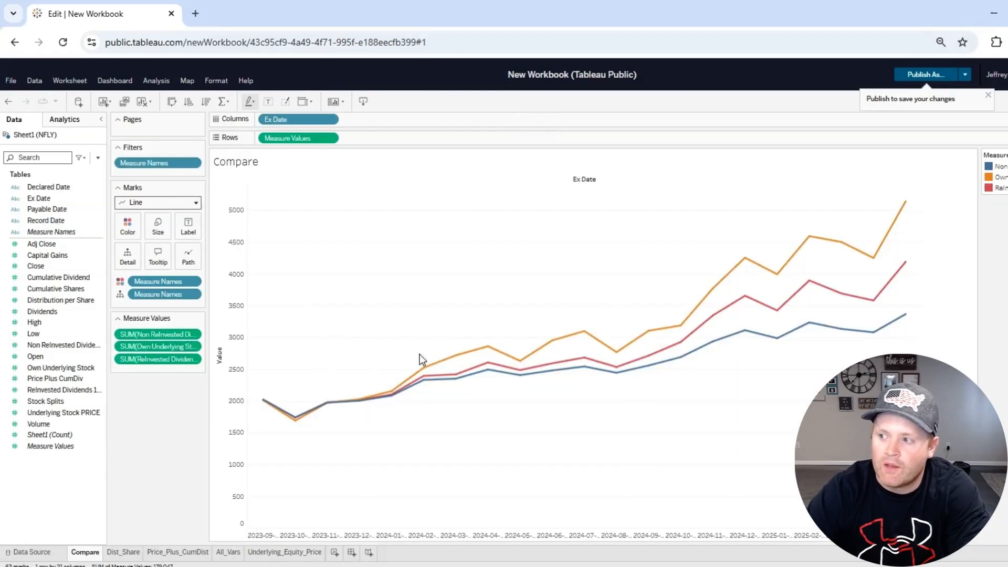
pyautogui.moveTo(832, 242)
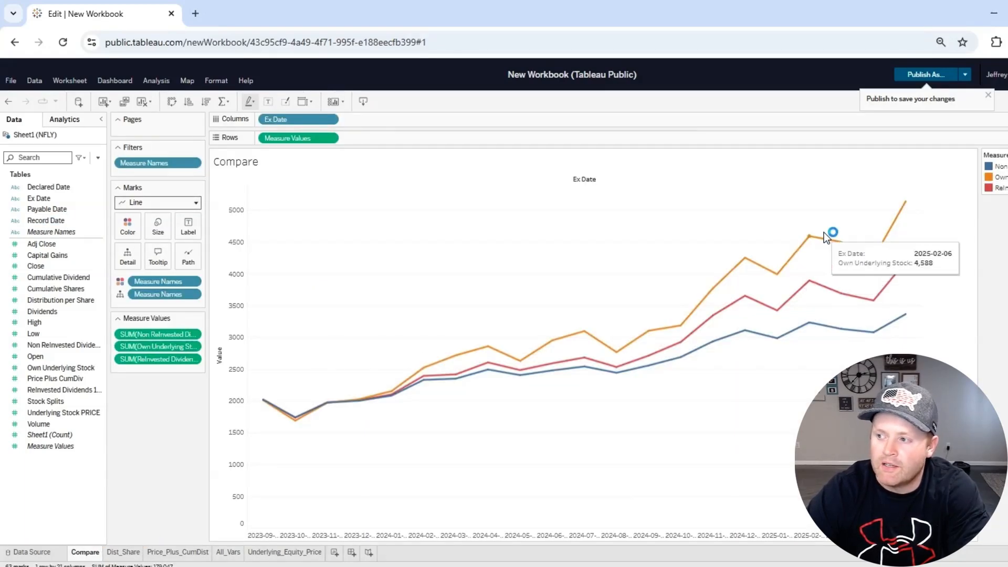
# On the Underlying_Equity_Price sheet, plot Underlying Stock PRICE by Record Date and set the mark type to Line.
pyautogui.moveTo(902, 213)
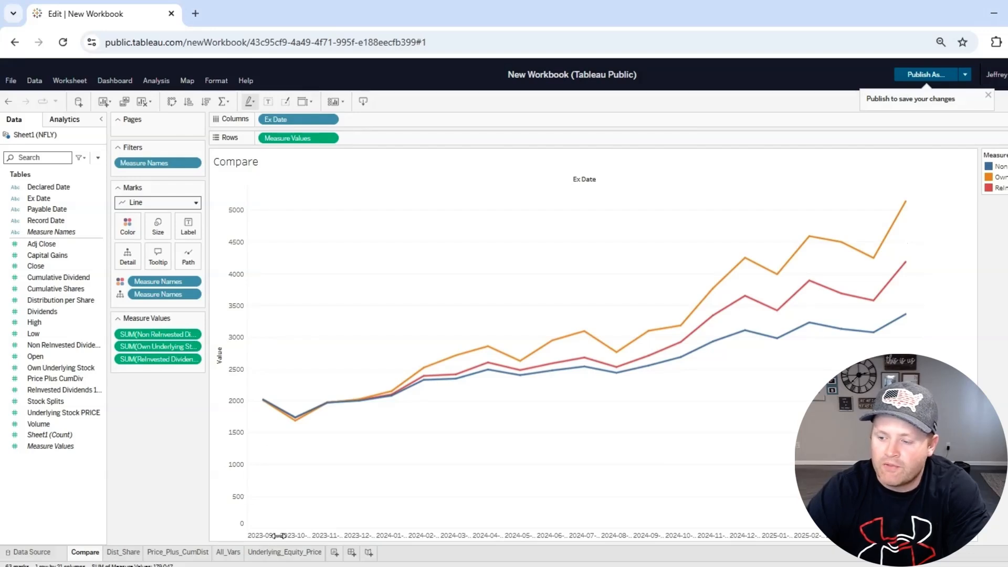
pyautogui.click(287, 552)
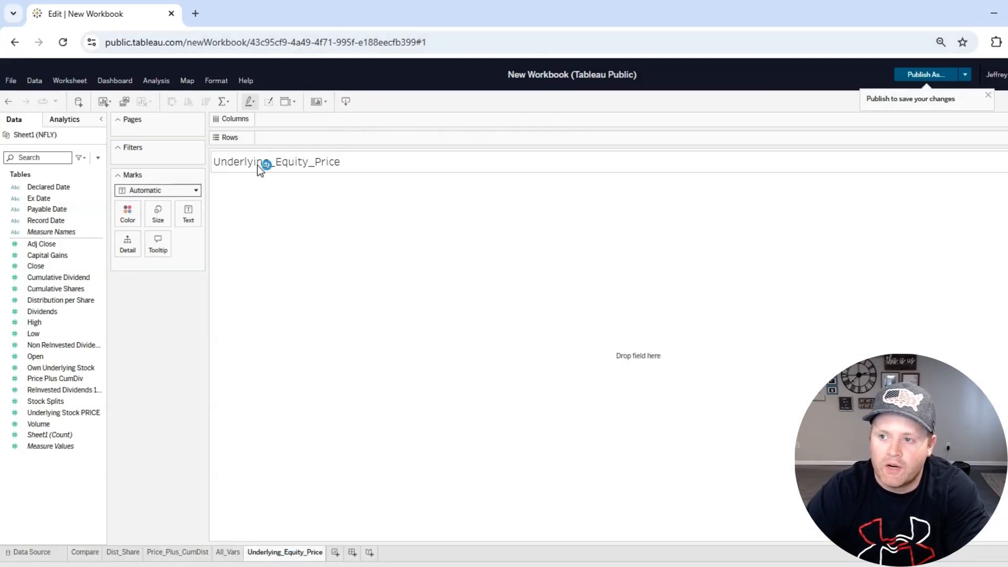
pyautogui.moveTo(45, 221); pyautogui.dragTo(341, 121)
pyautogui.moveTo(67, 413); pyautogui.dragTo(315, 140)
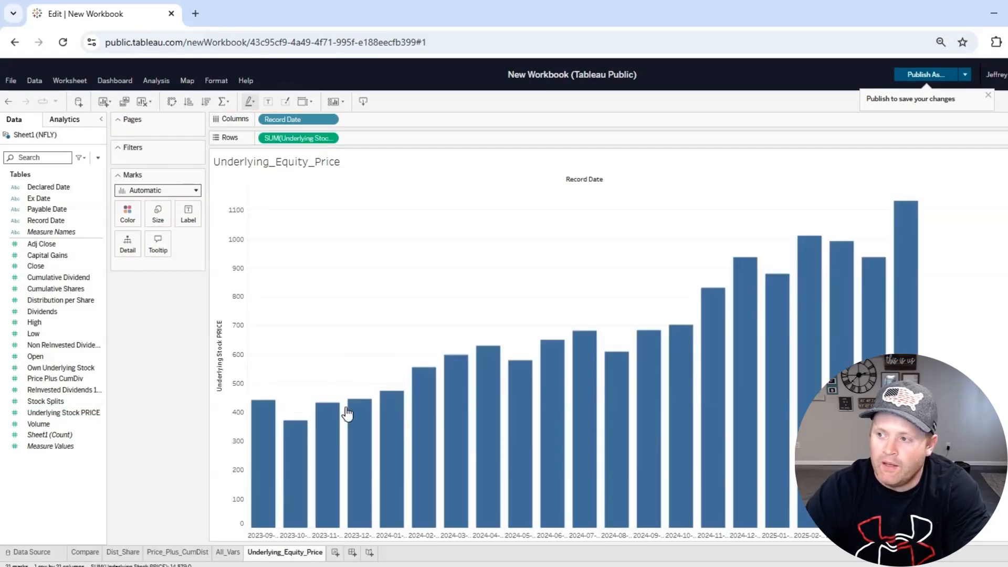
pyautogui.click(172, 196)
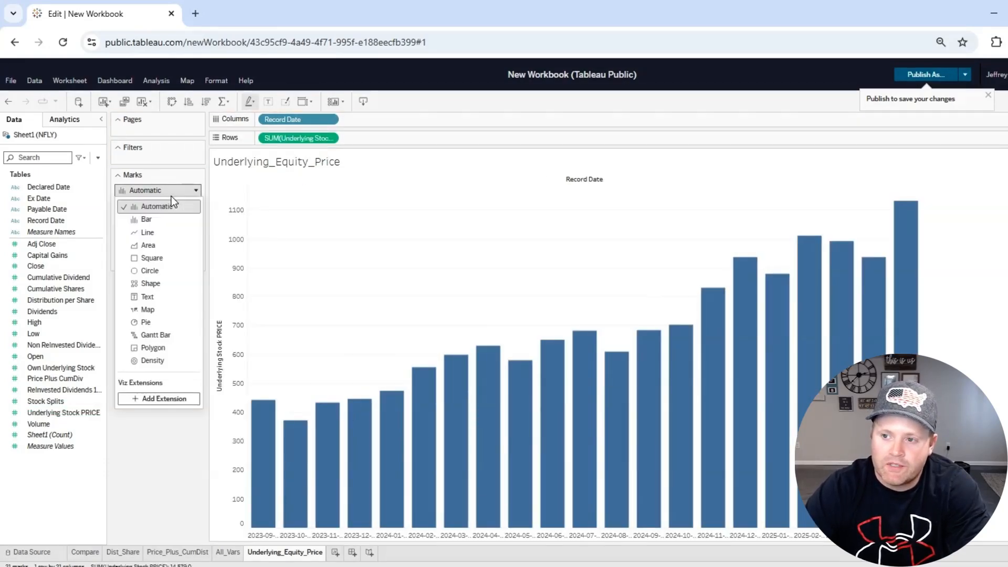
pyautogui.click(147, 239)
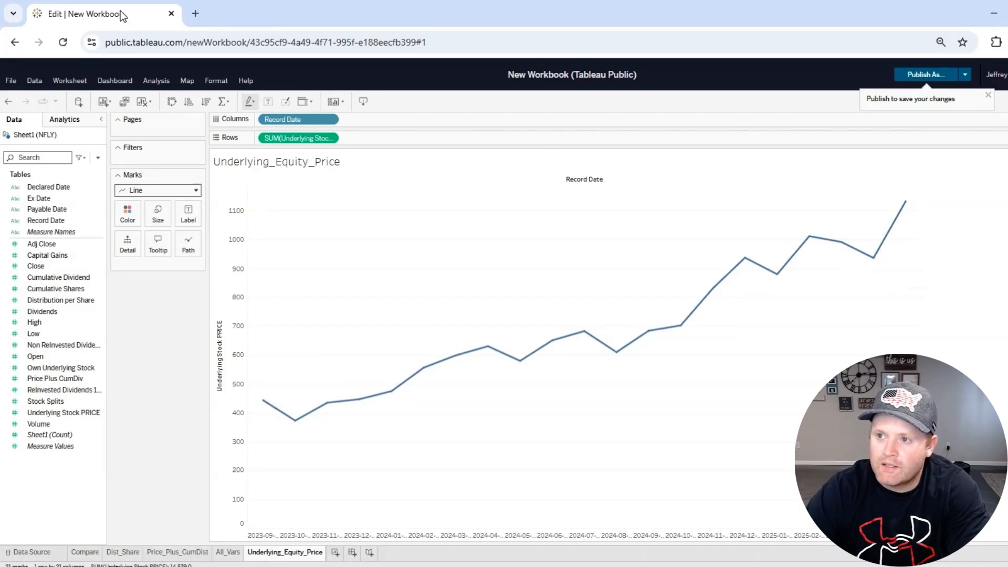
# Open Yahoo Finance in a new browser tab and look up the NFLX quote.
pyautogui.click(198, 16)
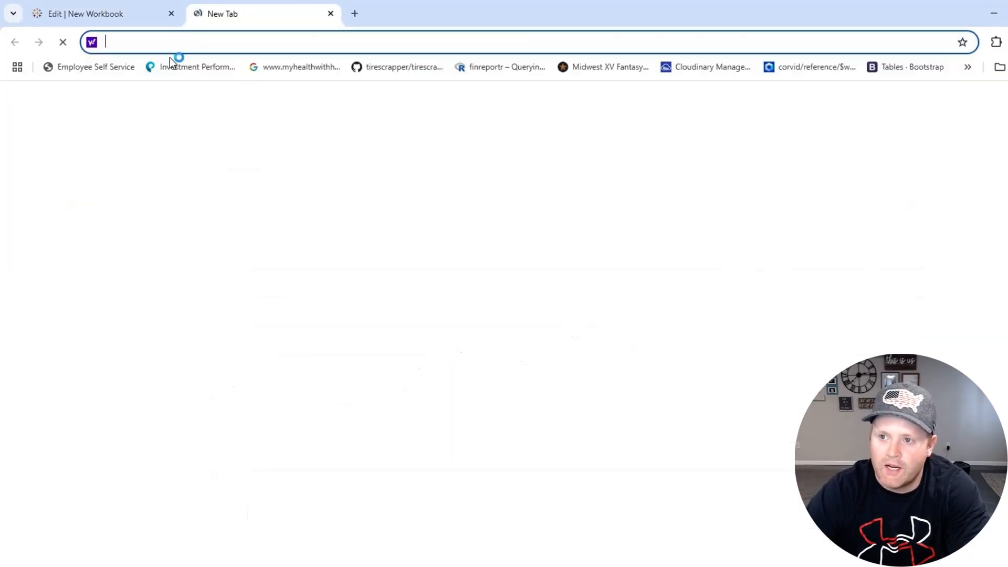
pyautogui.write('yaho')
pyautogui.press('Return')
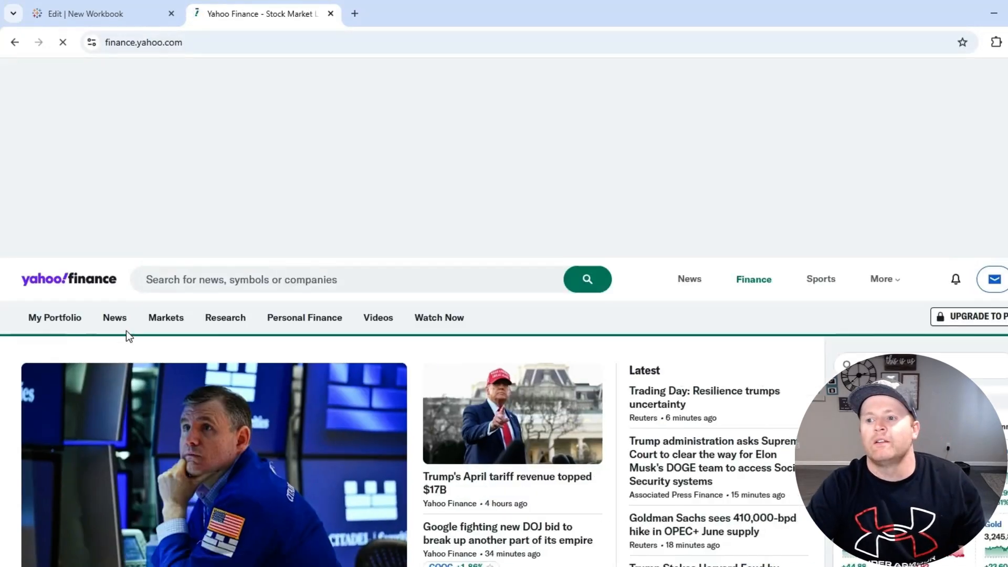
pyautogui.click(164, 279)
pyautogui.write('nflx')
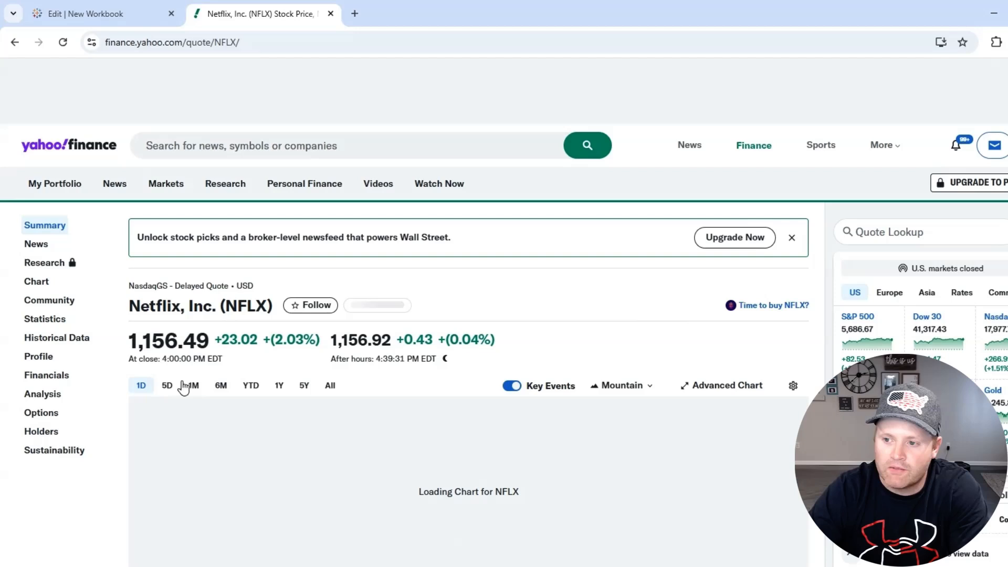
# Compare the latest point of the Underlying_Equity_Price chart with the current NFLX price on Yahoo Finance.
pyautogui.click(98, 15)
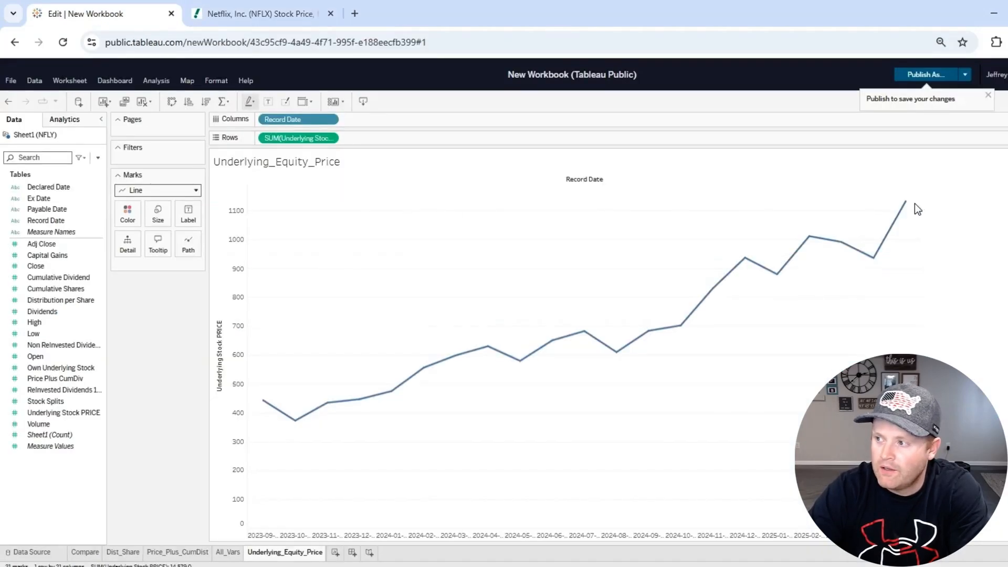
pyautogui.moveTo(904, 208)
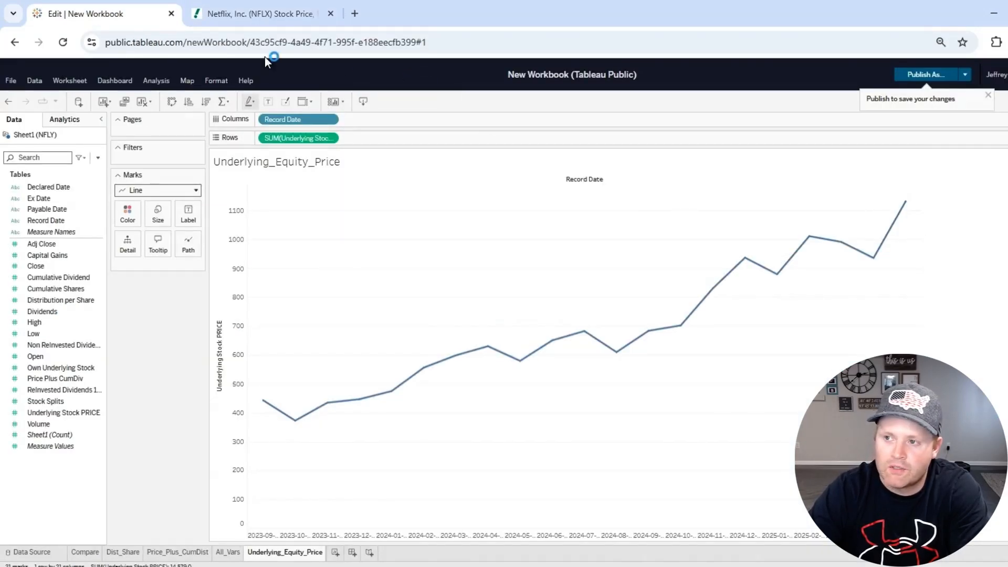
pyautogui.click(269, 16)
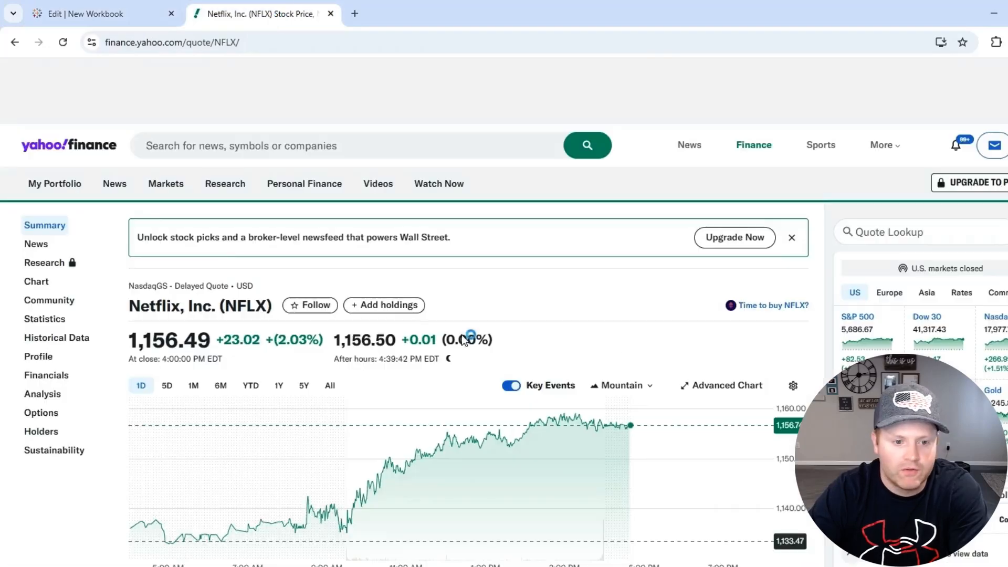
pyautogui.moveTo(225, 183)
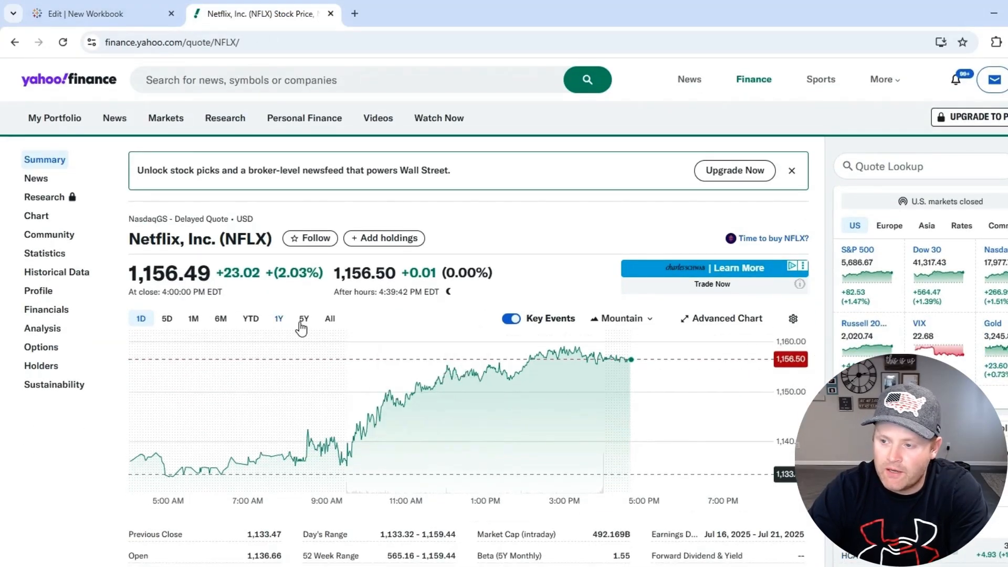
# Show the NFLX price chart over 5Y and compare it with the September 2023 point of the Tableau line.
pyautogui.click(300, 321)
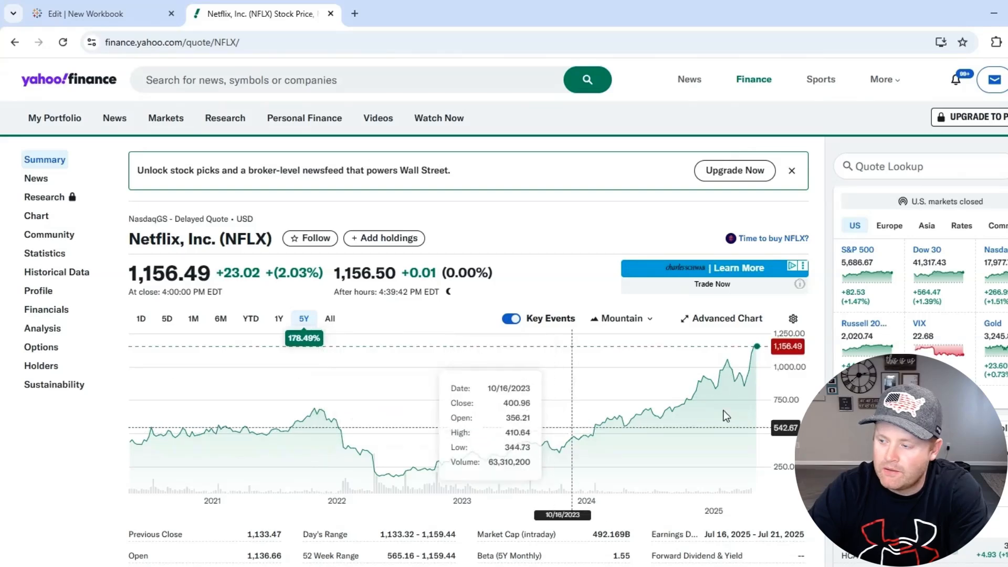
pyautogui.click(36, 9)
pyautogui.moveTo(265, 404)
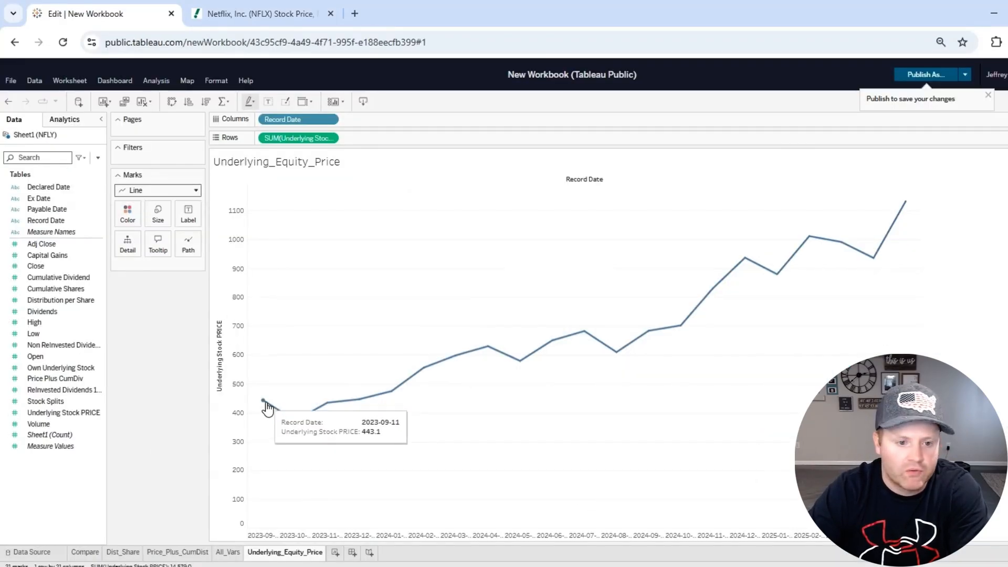
pyautogui.click(262, 14)
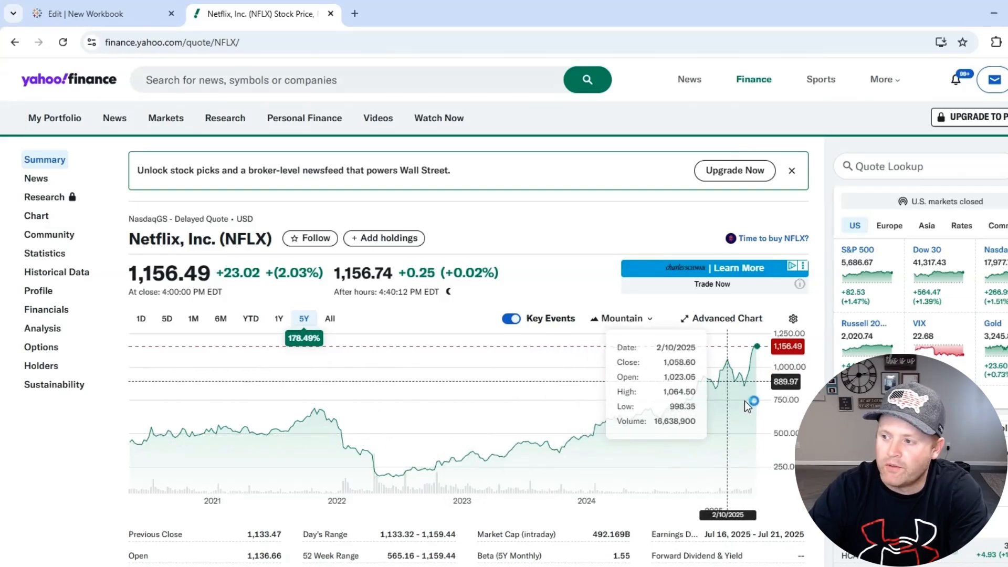
# Return to the Tableau workbook and publish it under the name NFLY with sheets shown as tabs.
pyautogui.click(105, 7)
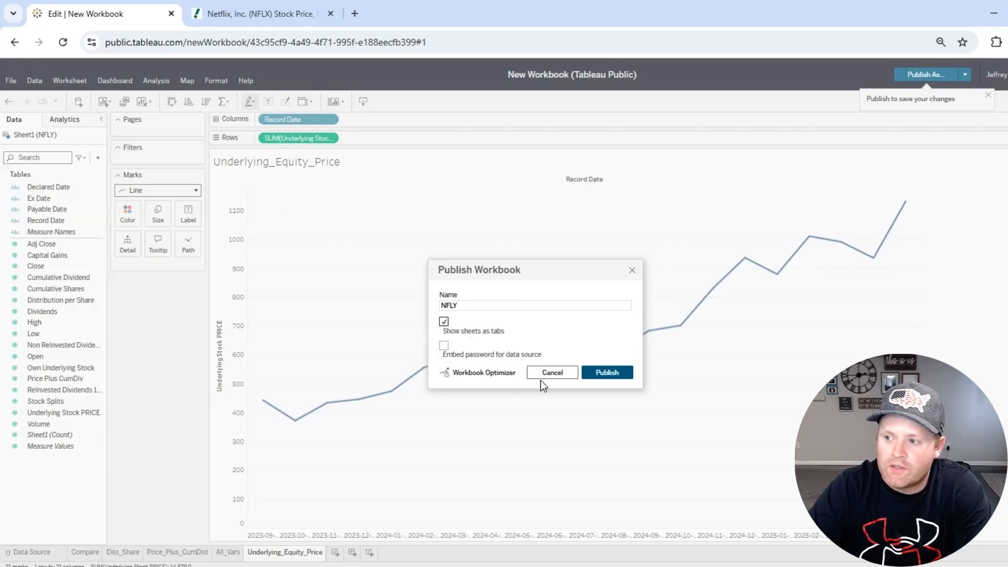
pyautogui.click(613, 374)
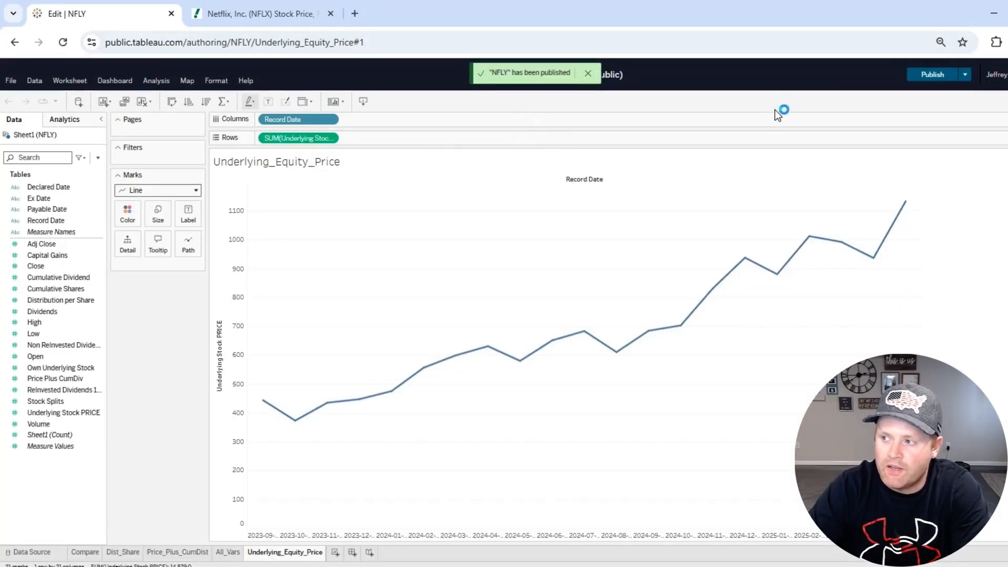
# Go to the profile's list of published vizzes and open the NFLY viz.
pyautogui.click(1000, 75)
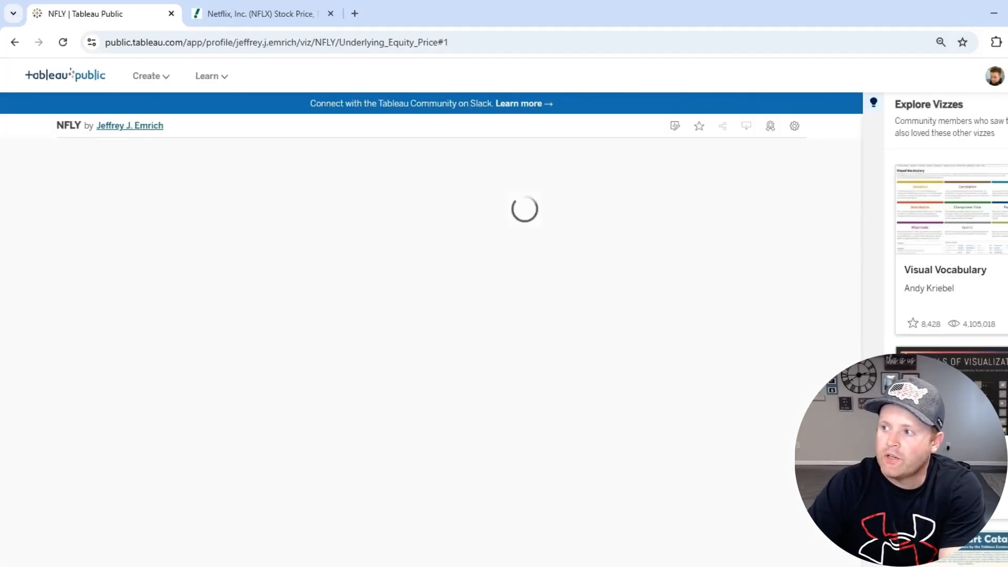
pyautogui.click(996, 76)
pyautogui.click(977, 106)
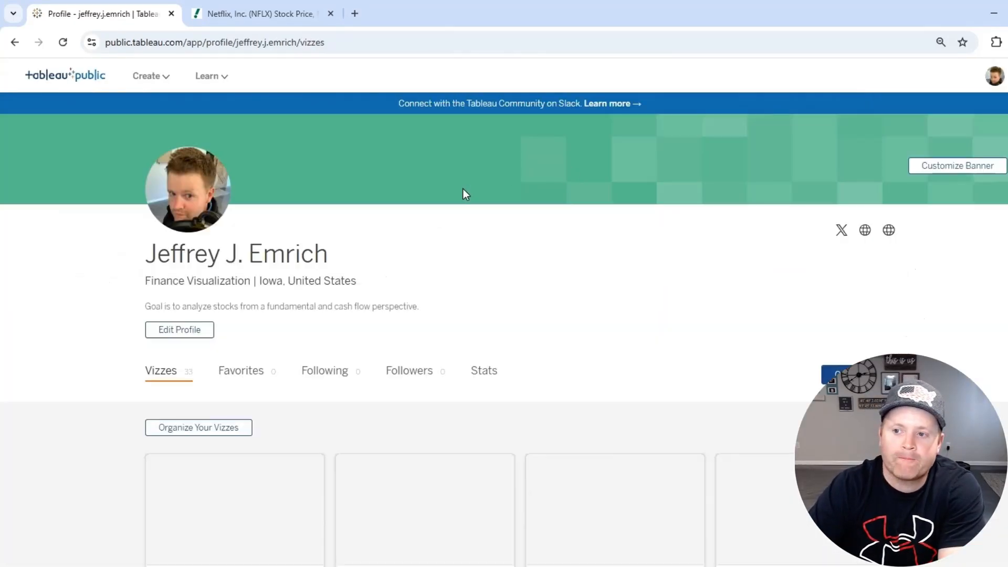
pyautogui.scroll(-3, 464, 193)
pyautogui.scroll(-3, 263, 294)
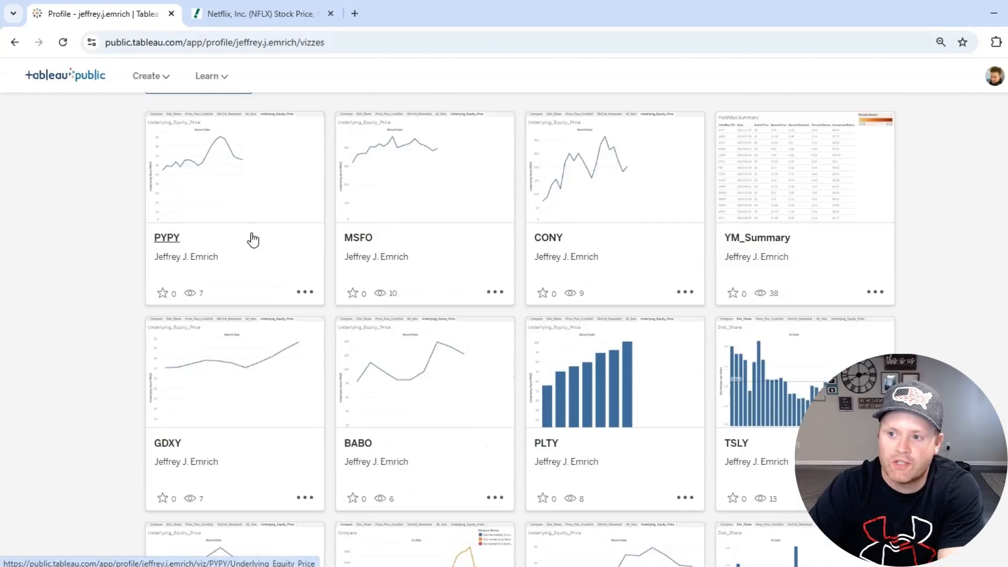
pyautogui.scroll(1, 242, 263)
pyautogui.scroll(-4, 350, 342)
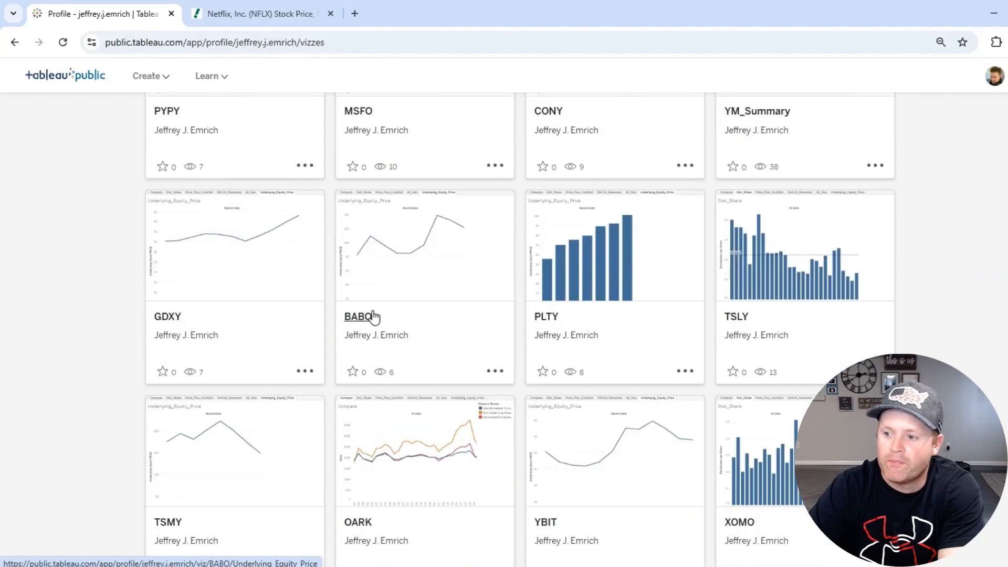
pyautogui.scroll(-5, 510, 313)
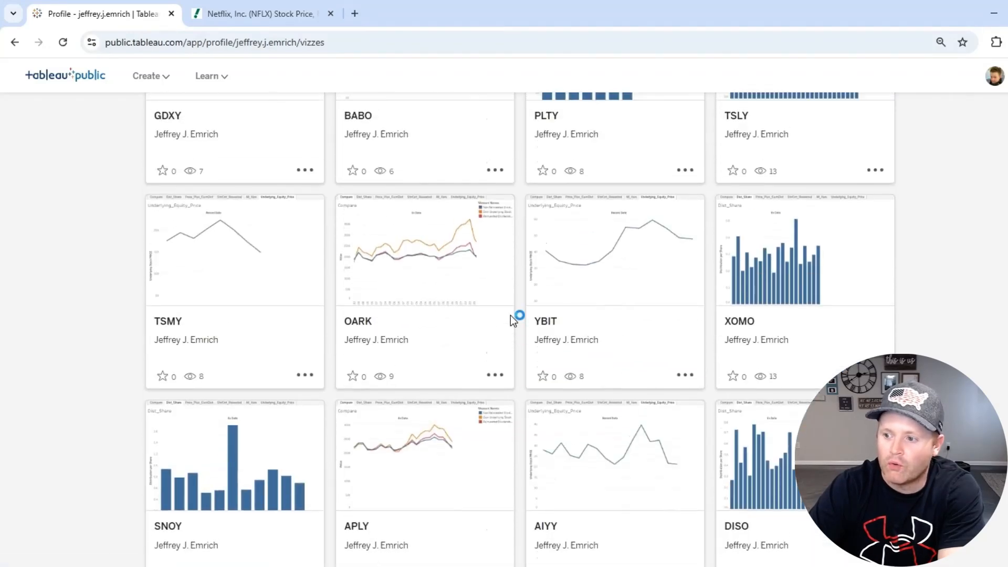
pyautogui.scroll(-4, 510, 315)
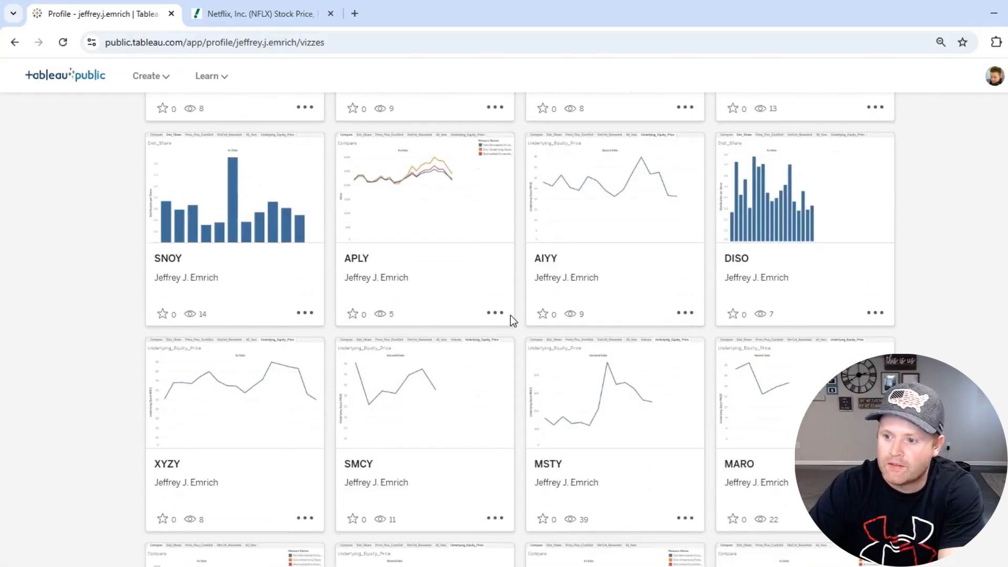
pyautogui.scroll(-6, 510, 315)
pyautogui.scroll(-2, 512, 321)
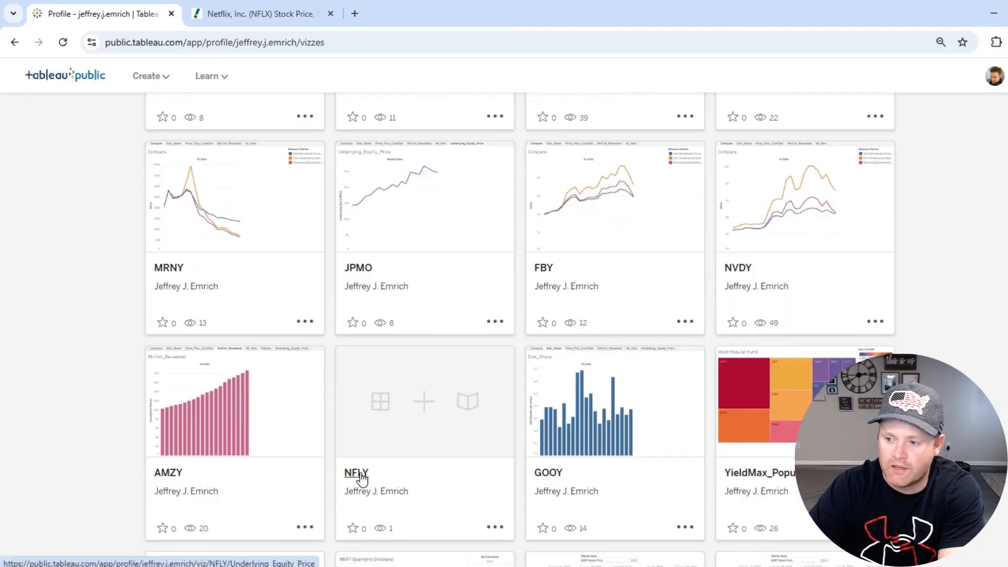
pyautogui.click(361, 478)
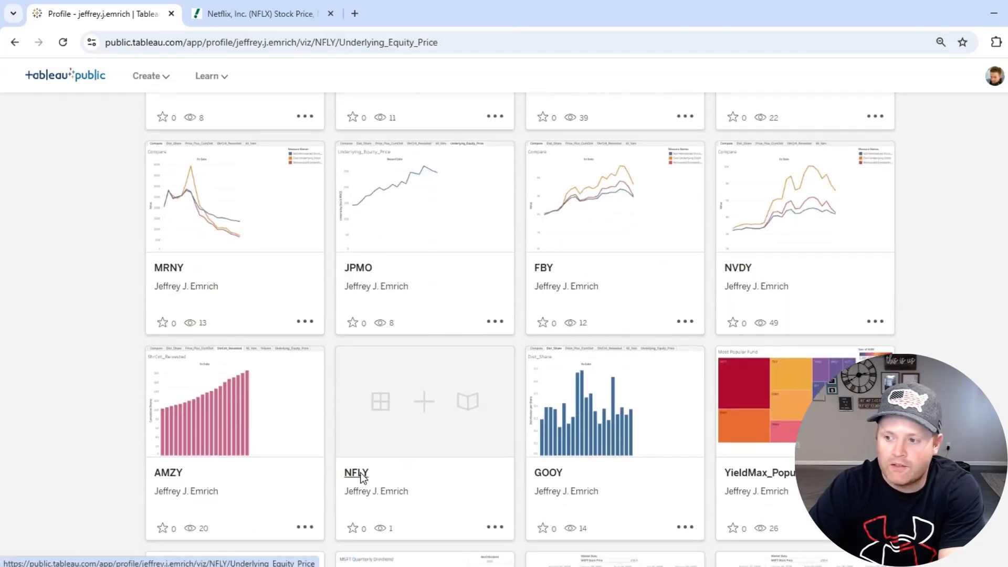
# Check the Compare, Dist_Share and Price_Plus_CumDist sheets of the published NFLY viz.
pyautogui.click(24, 145)
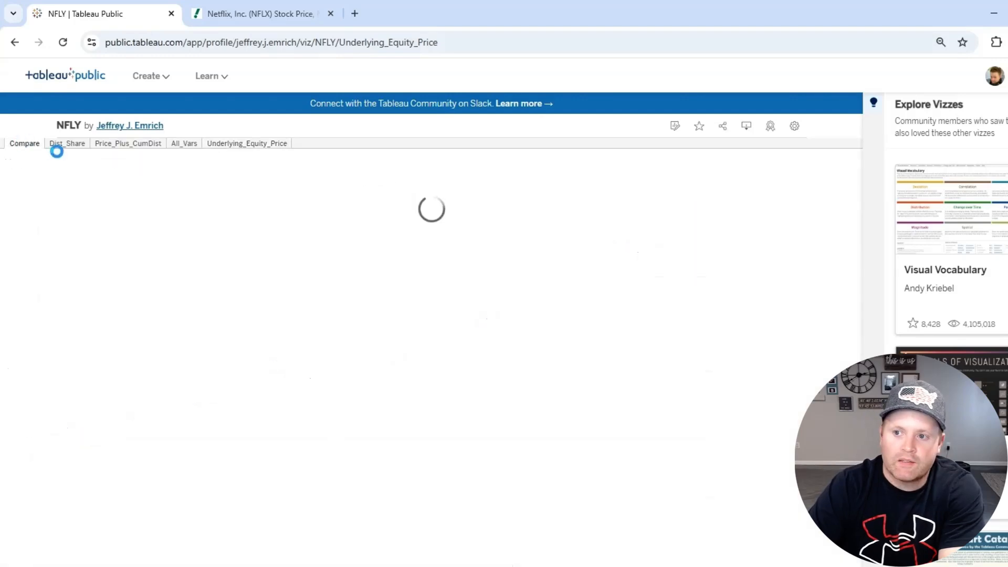
pyautogui.click(71, 144)
pyautogui.click(146, 143)
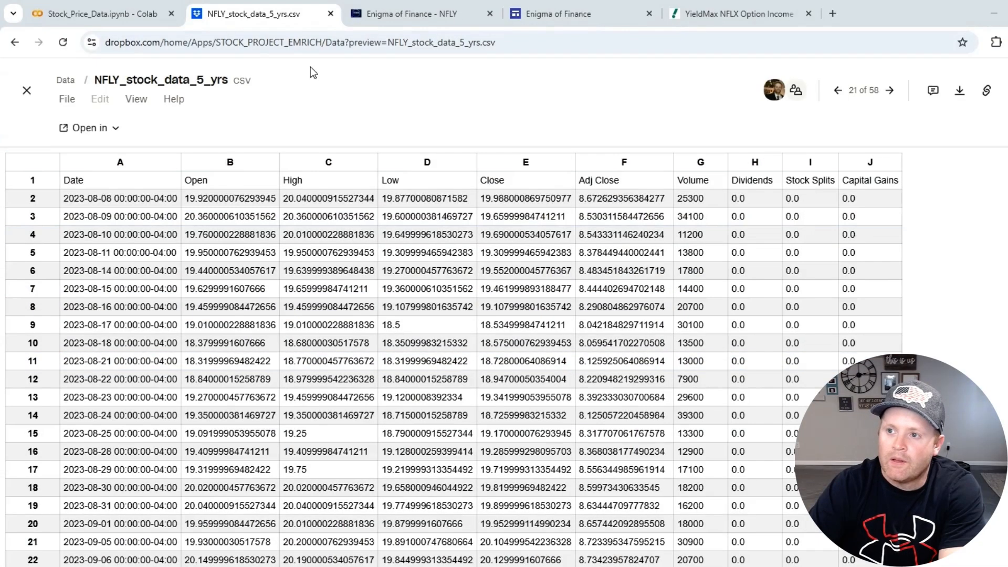
# Switch to the Enigma of Finance site in the Google Sites editor and open its NFLY page under Group C.
pyautogui.hotkey('ctrl', 'Tab')
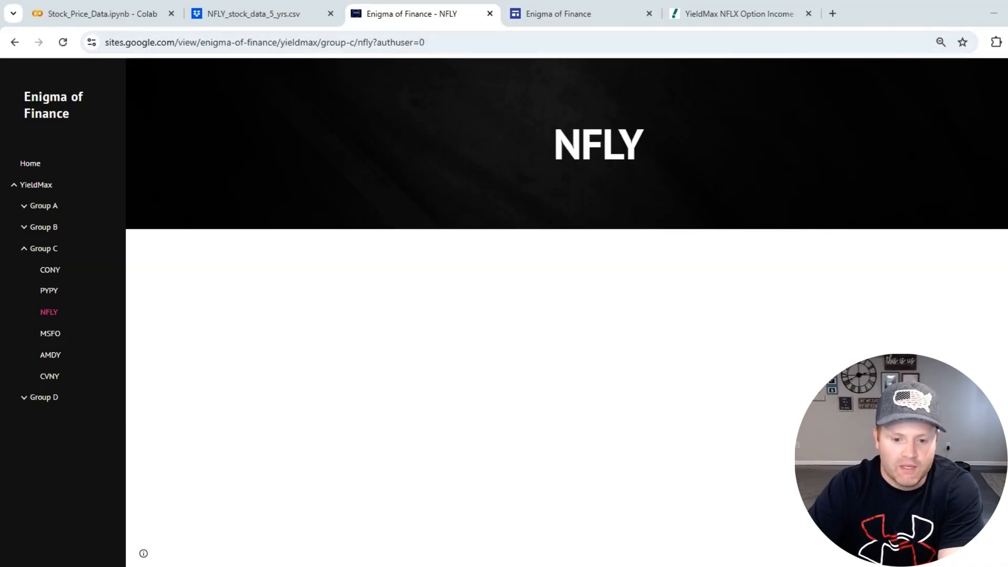
pyautogui.click(581, 17)
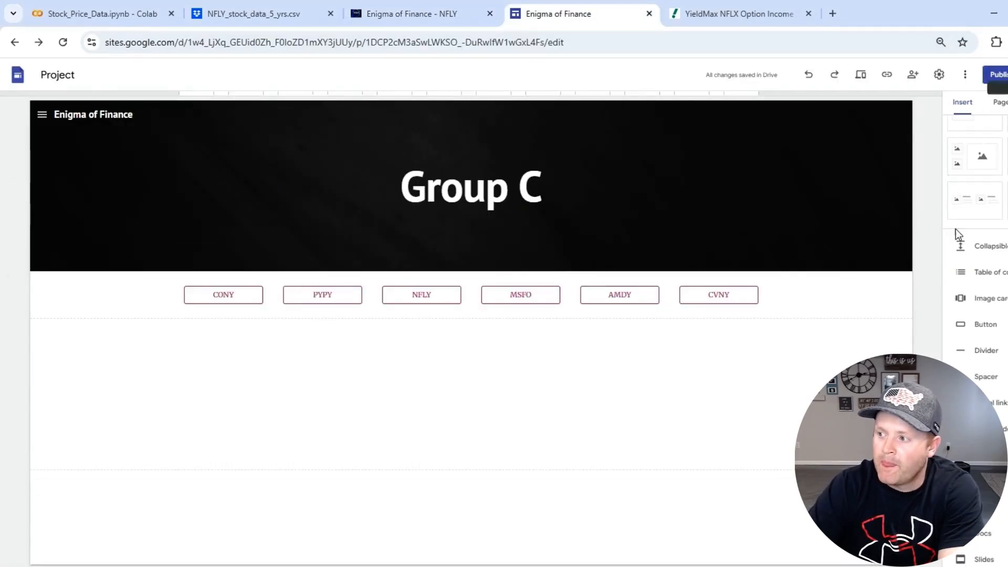
pyautogui.click(990, 103)
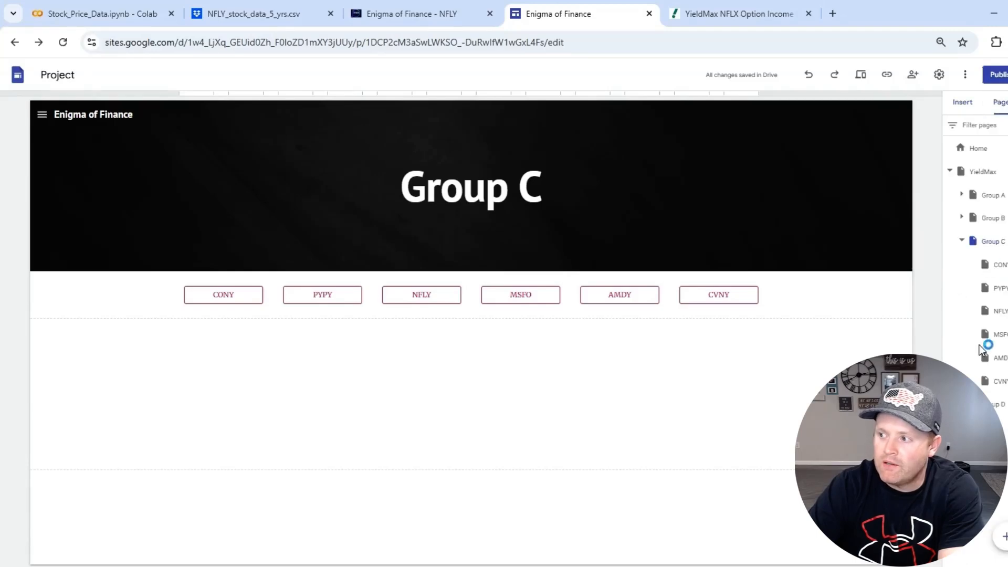
pyautogui.click(997, 311)
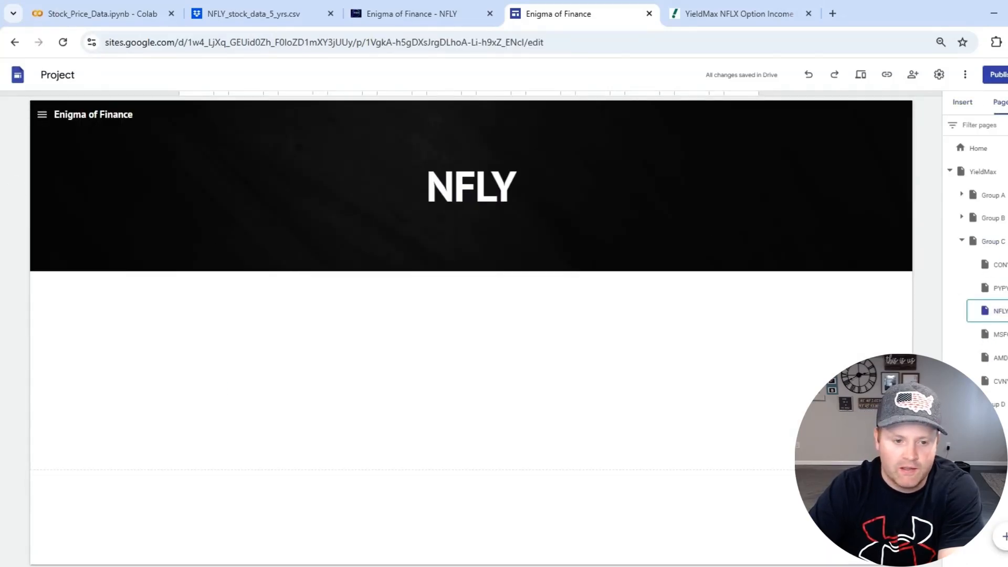
# Bring back the Tableau Public window at full size and copy the embed code of the NFLY viz.
pyautogui.moveTo(1, 404); pyautogui.dragTo(637, 126)
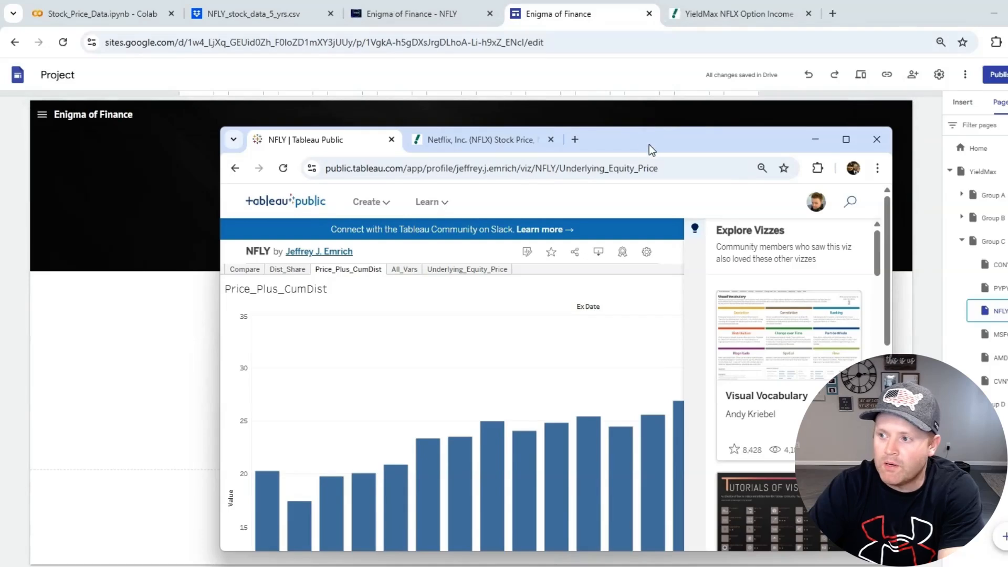
pyautogui.doubleClick(572, 138)
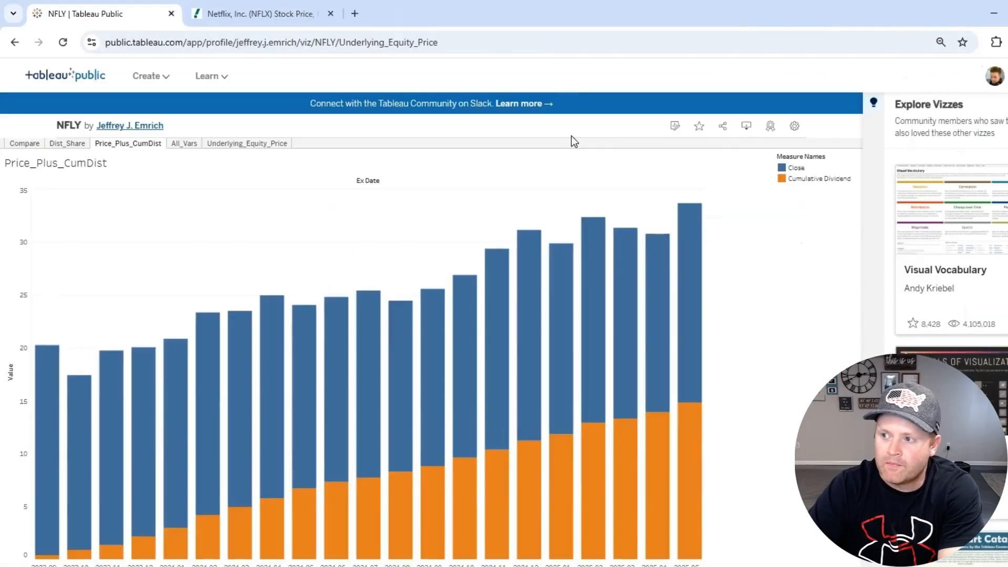
pyautogui.click(723, 129)
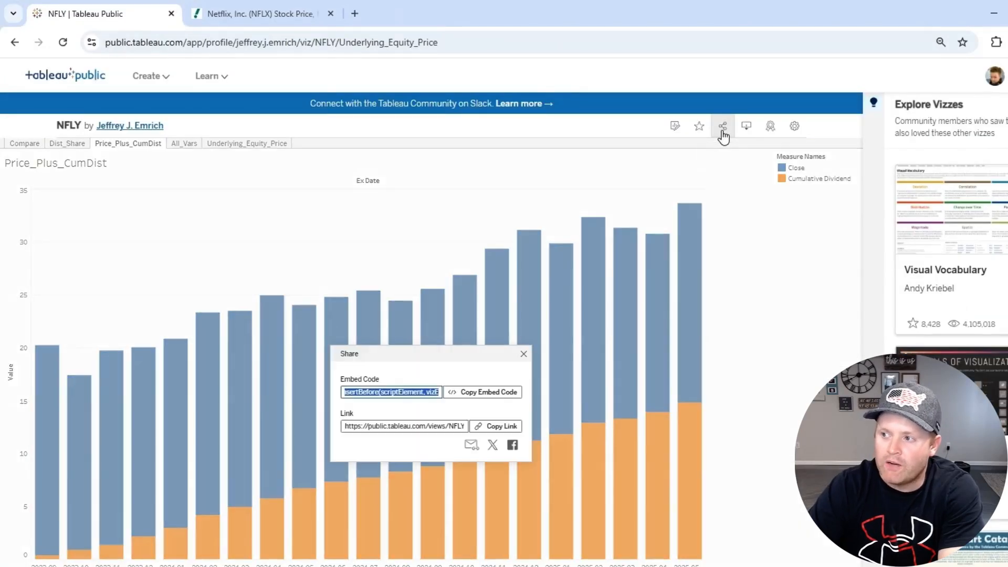
pyautogui.click(492, 393)
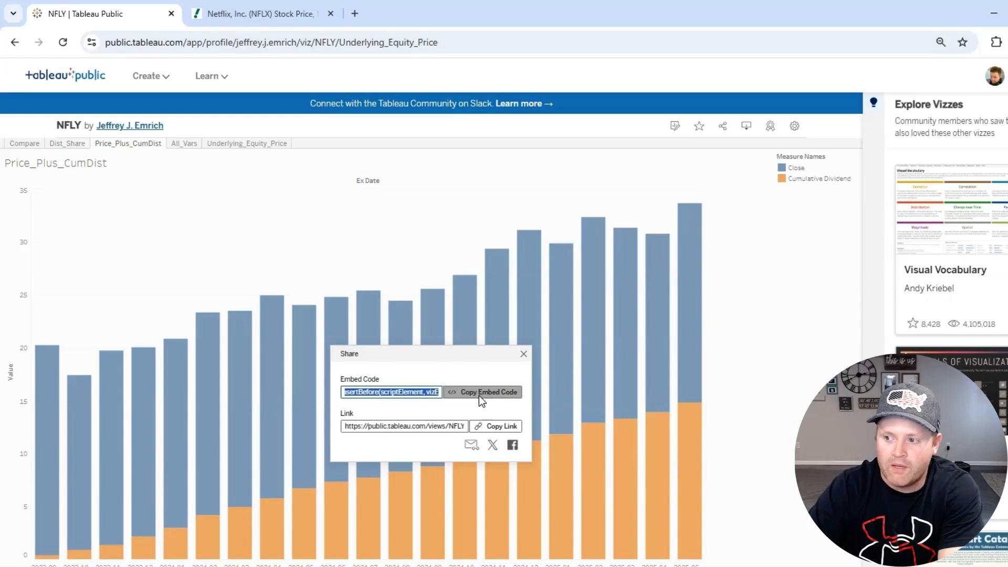
# Copy the Price_Plus_CumDist embed code and insert it as an embed on the NFLY page in the Google Sites editor.
pyautogui.click(491, 387)
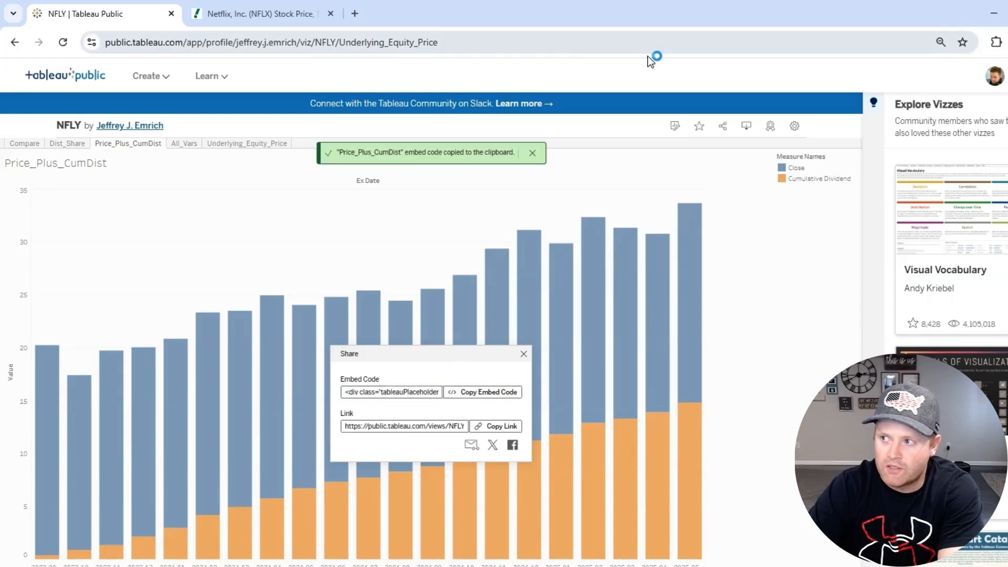
pyautogui.click(993, 19)
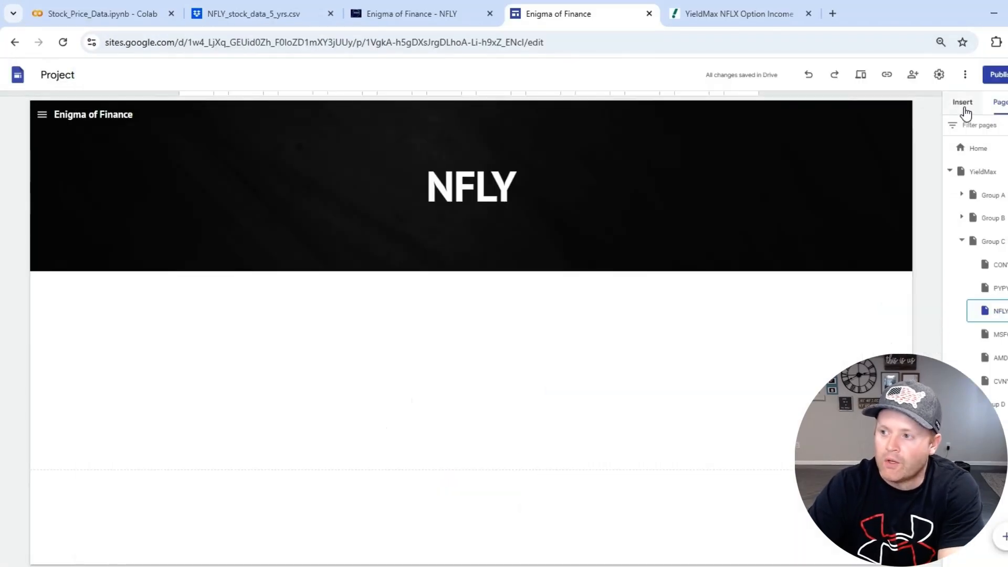
pyautogui.click(963, 103)
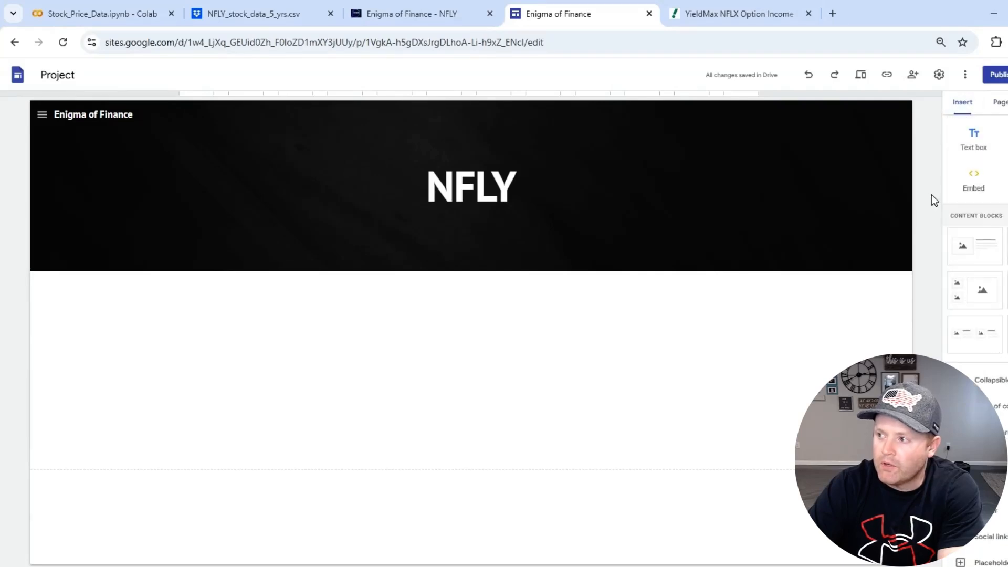
pyautogui.click(976, 181)
pyautogui.click(466, 293)
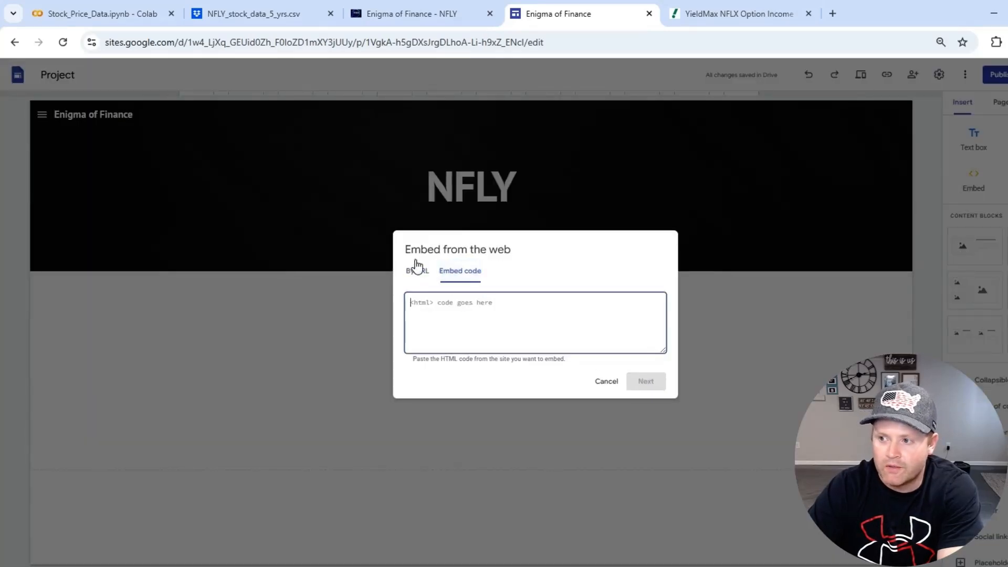
pyautogui.hotkey('ctrl', 'v')
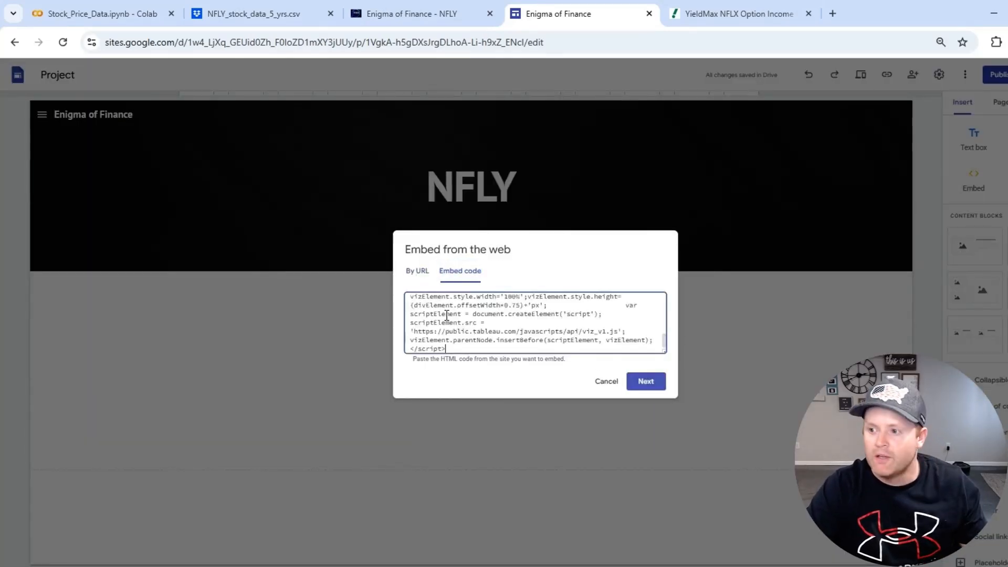
pyautogui.click(650, 382)
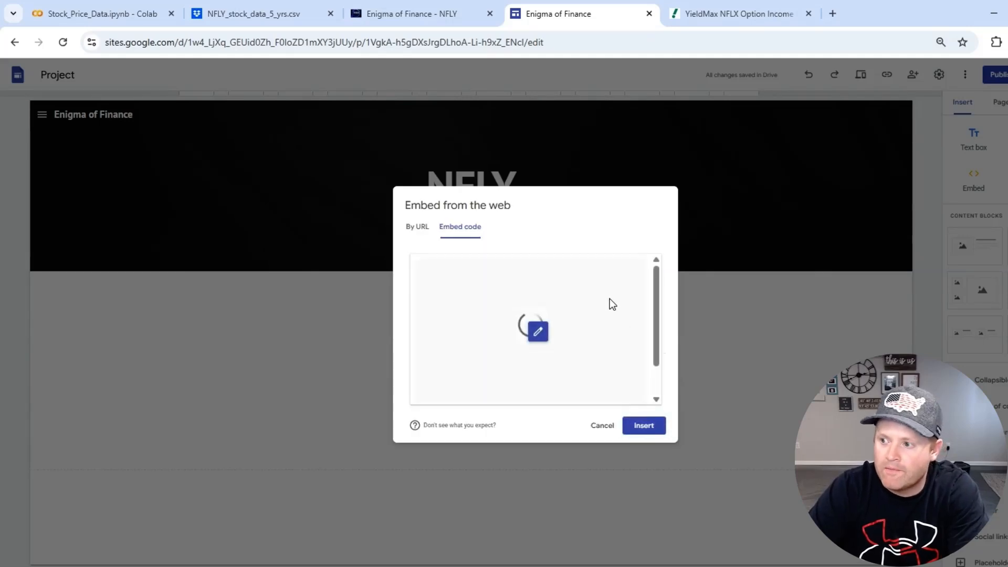
pyautogui.click(643, 427)
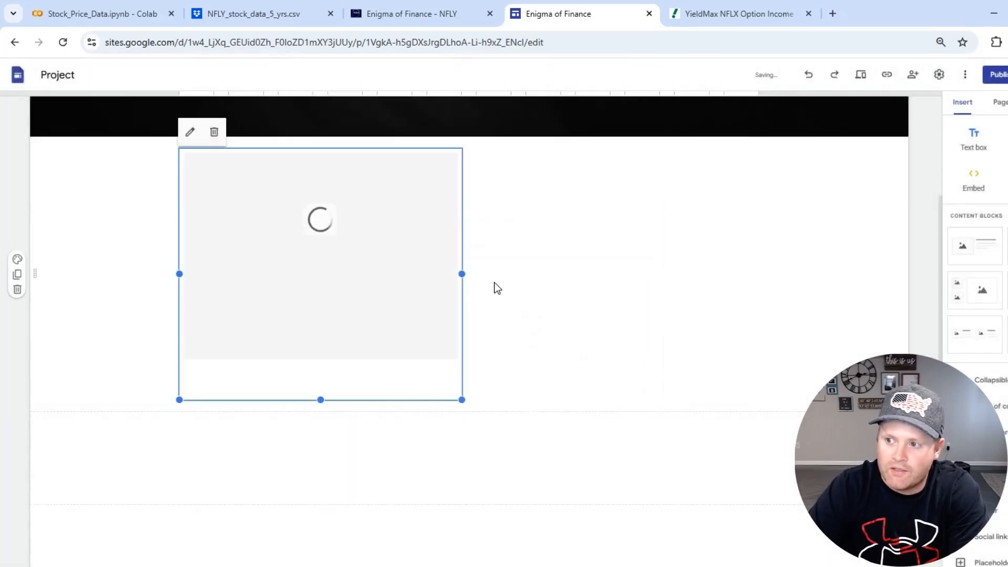
# Widen the embedded viz to the full content width of the NFLY page and heighten it to fit the whole chart.
pyautogui.moveTo(461, 274); pyautogui.dragTo(753, 262)
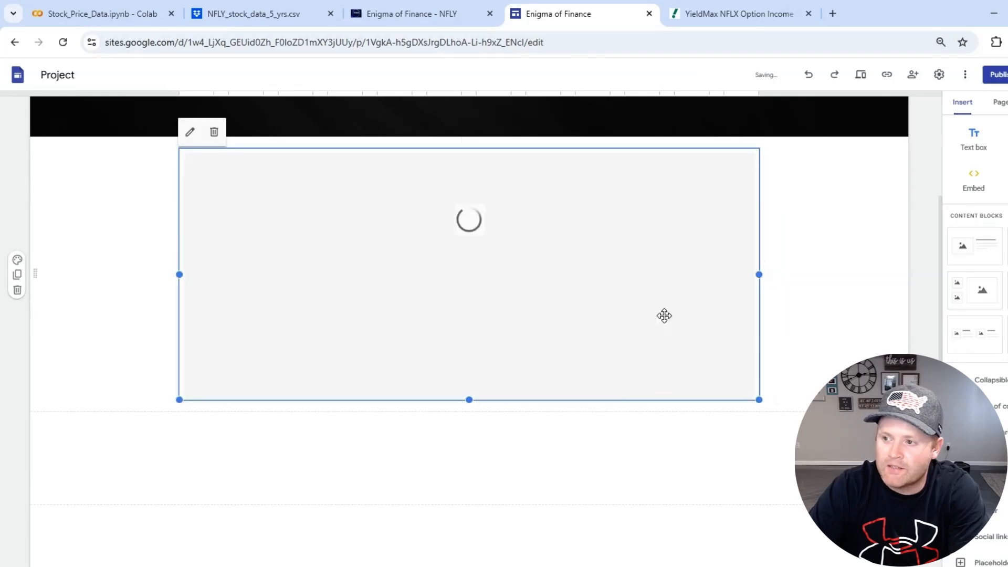
pyautogui.moveTo(469, 400); pyautogui.dragTo(457, 531)
pyautogui.scroll(-2, 438, 423)
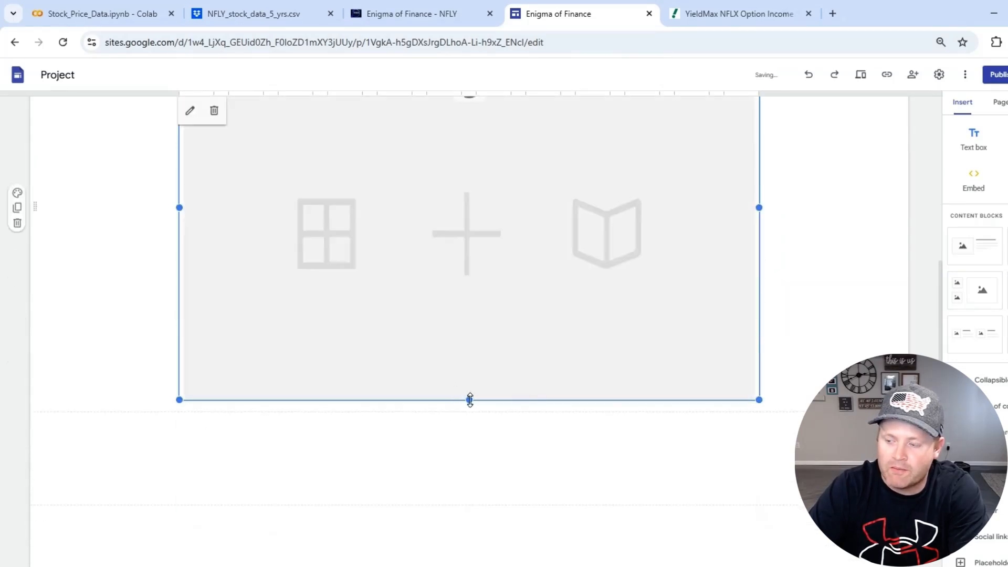
pyautogui.moveTo(470, 400); pyautogui.dragTo(456, 465)
pyautogui.scroll(4, 454, 345)
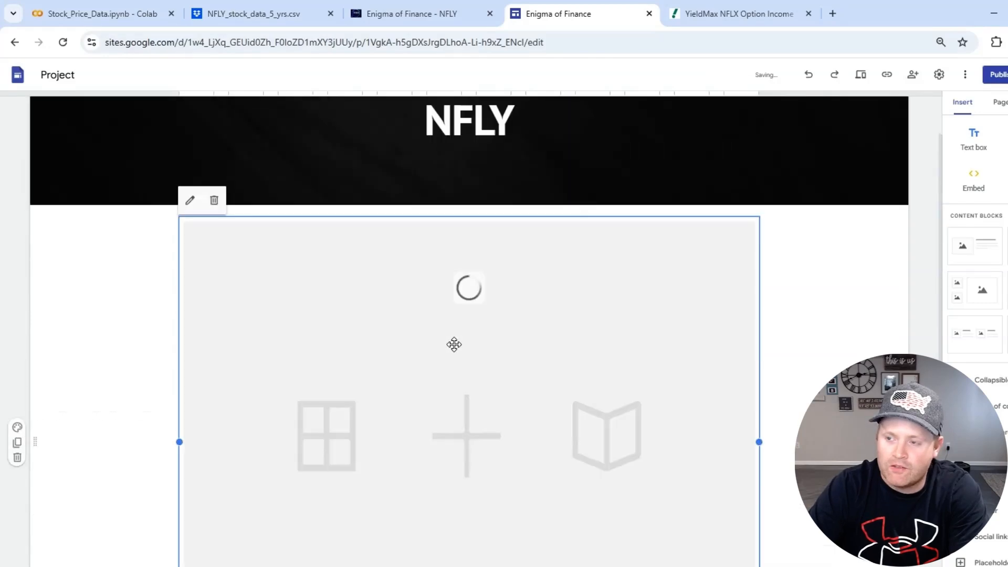
pyautogui.scroll(1, 454, 345)
pyautogui.scroll(-2, 462, 350)
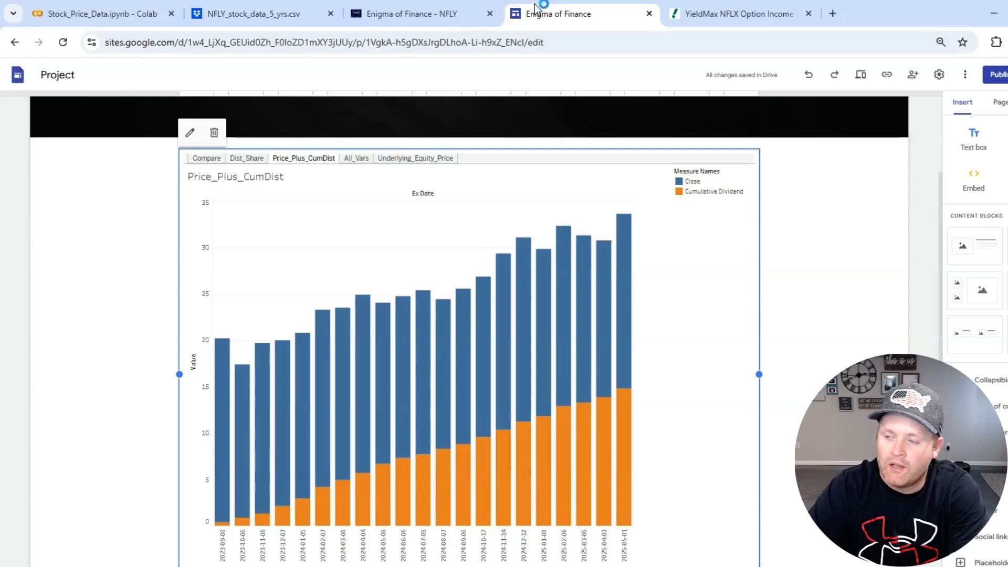
# Look at the live NFLY page, return to the site editor, and publish the updated NFLY page.
pyautogui.click(420, 16)
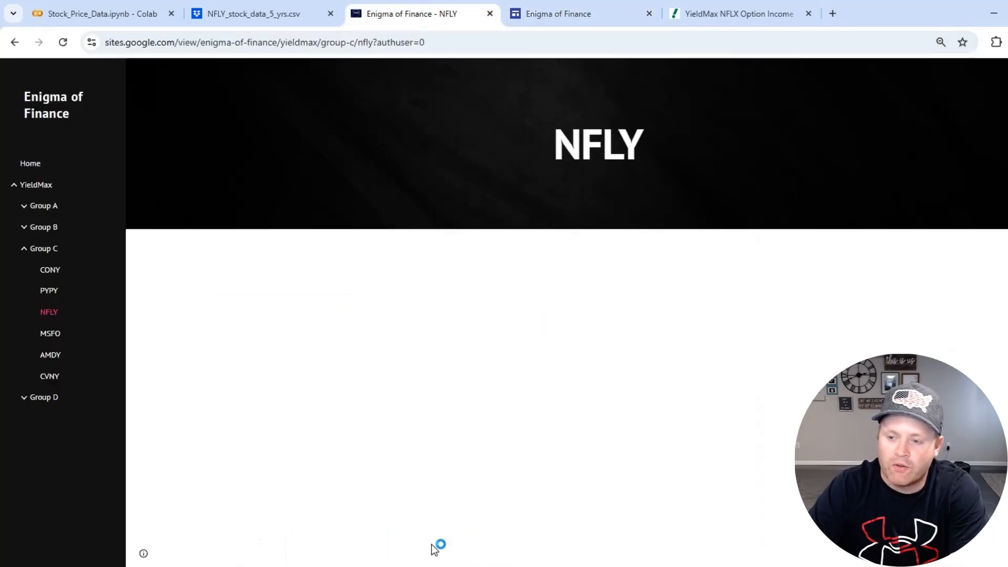
pyautogui.click(49, 313)
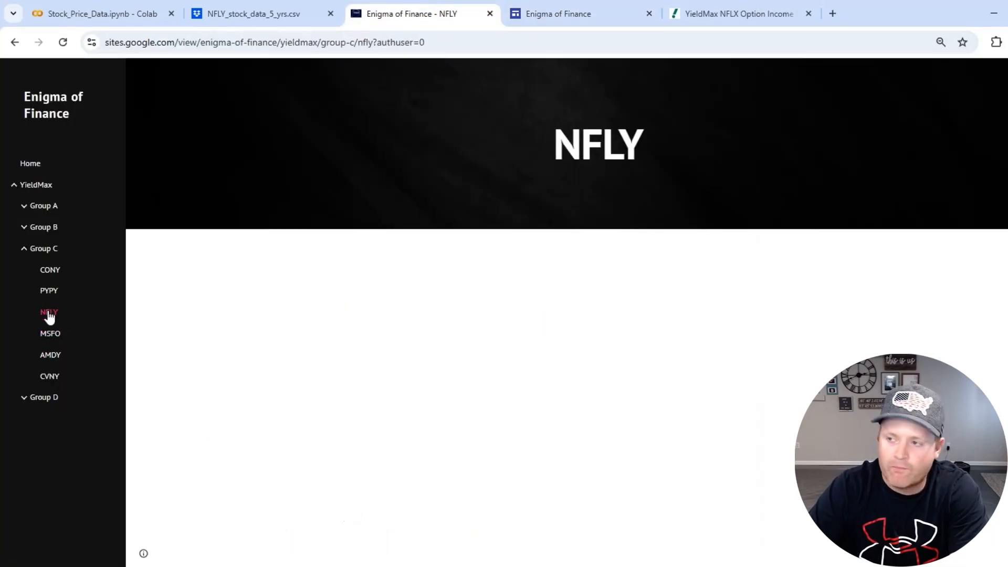
pyautogui.click(603, 20)
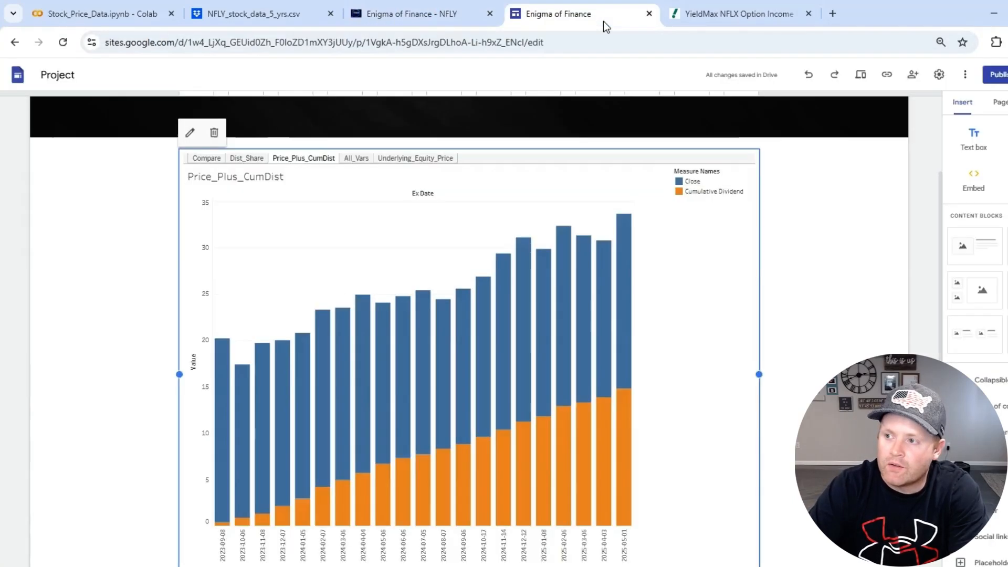
pyautogui.click(996, 76)
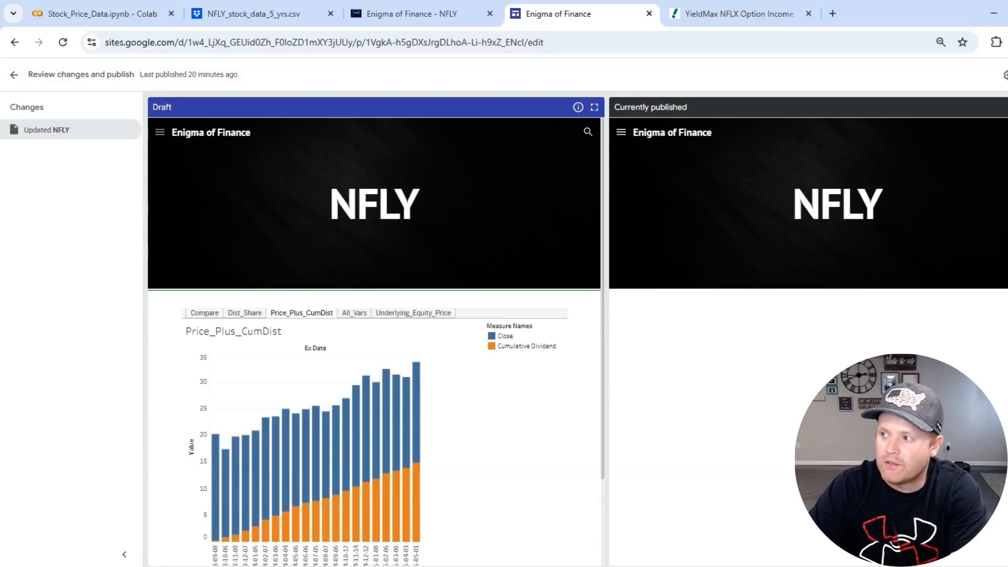
pyautogui.click(1007, 75)
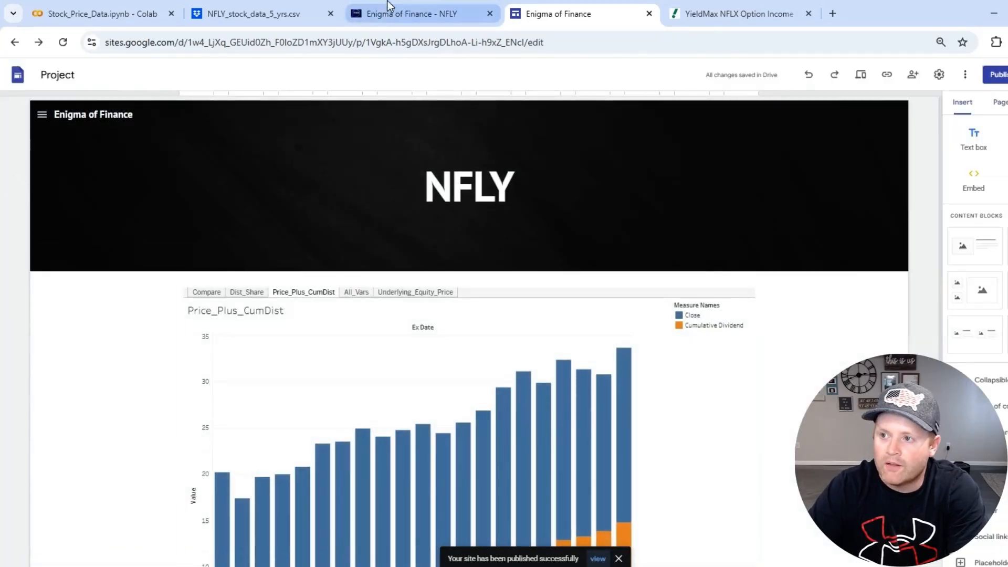
# Reload the live Enigma of Finance site, reopen its NFLY page by way of CONY, and check the embedded chart.
pyautogui.click(389, 7)
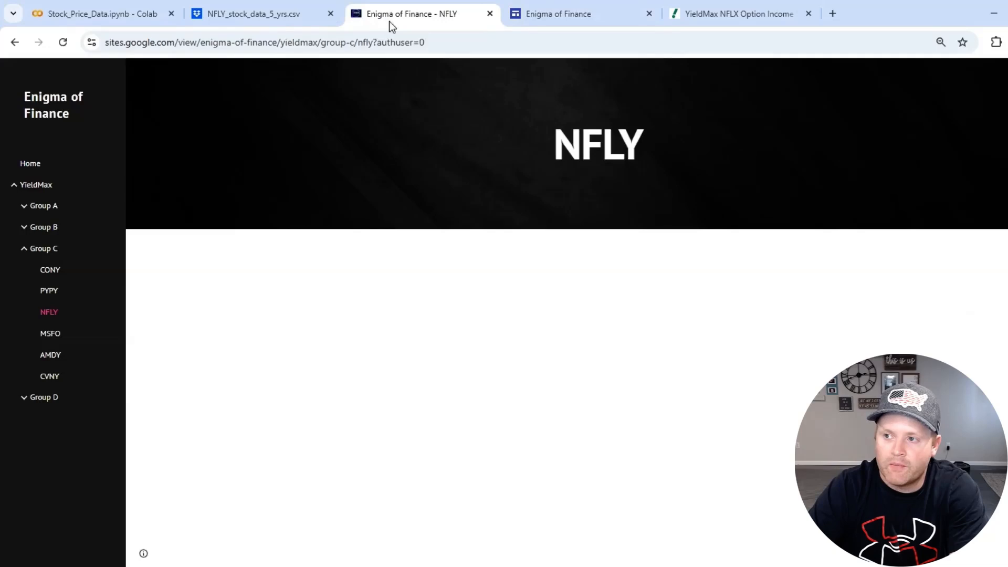
pyautogui.click(70, 41)
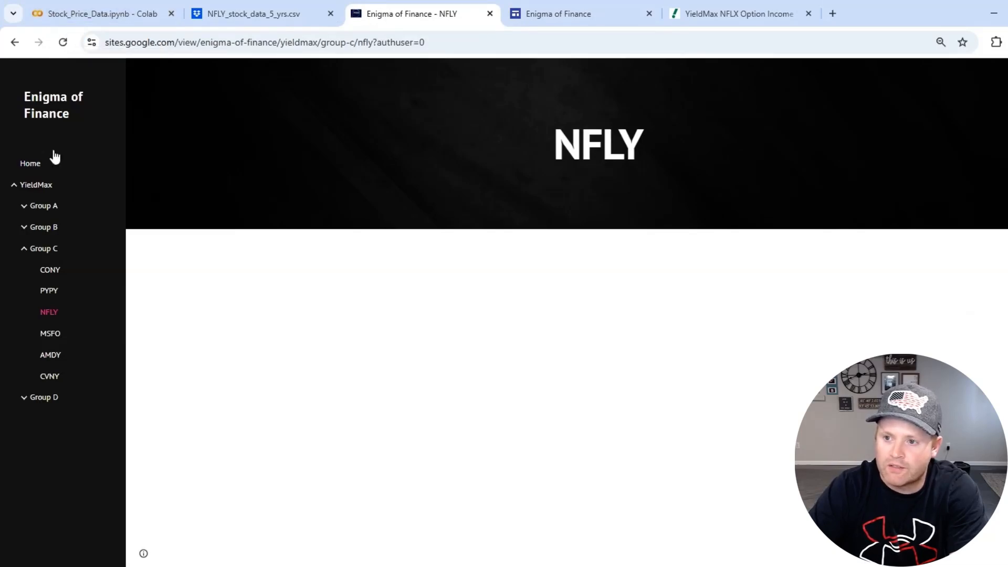
pyautogui.click(58, 271)
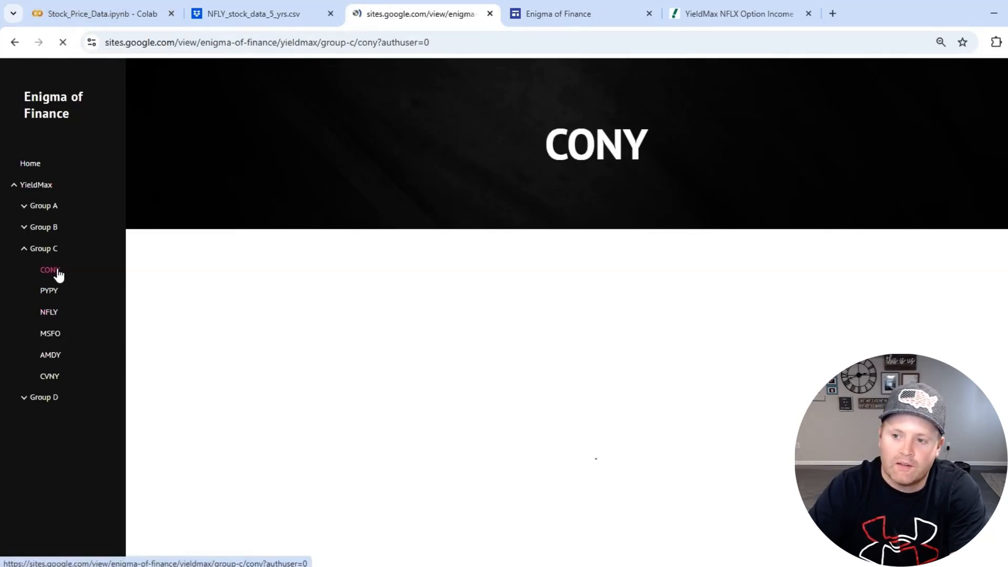
pyautogui.click(53, 316)
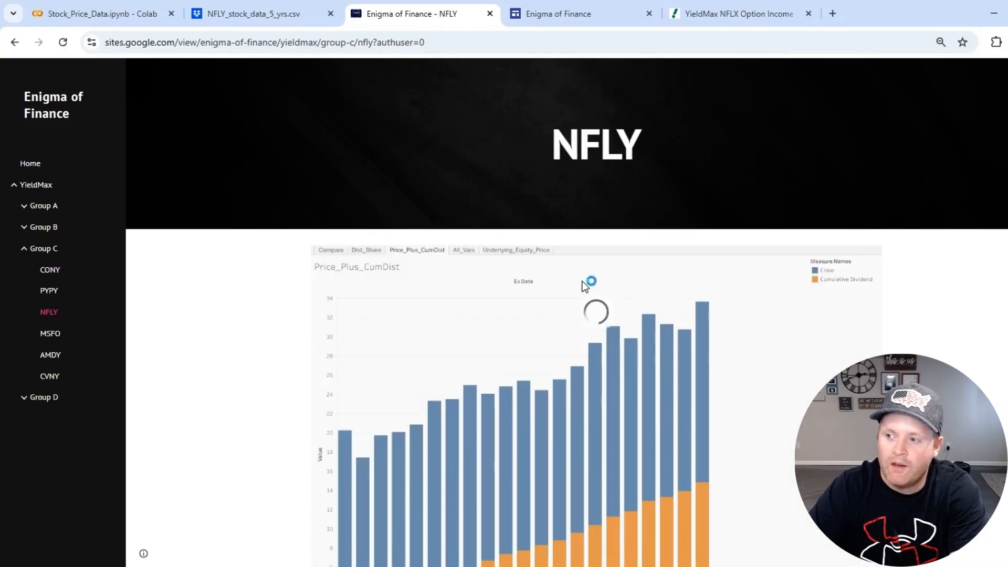
pyautogui.scroll(-2, 417, 417)
pyautogui.scroll(-1, 417, 417)
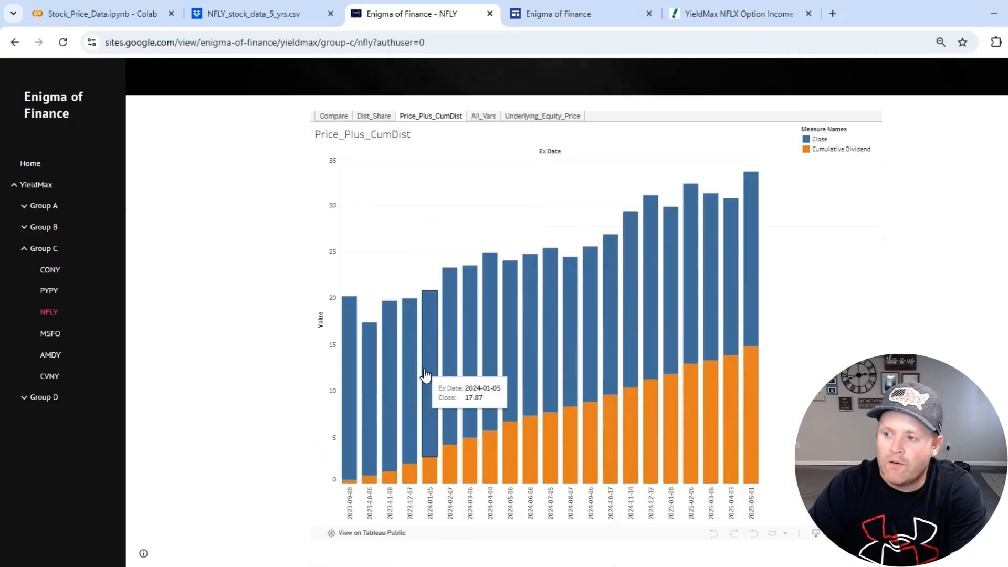
pyautogui.scroll(3, 423, 378)
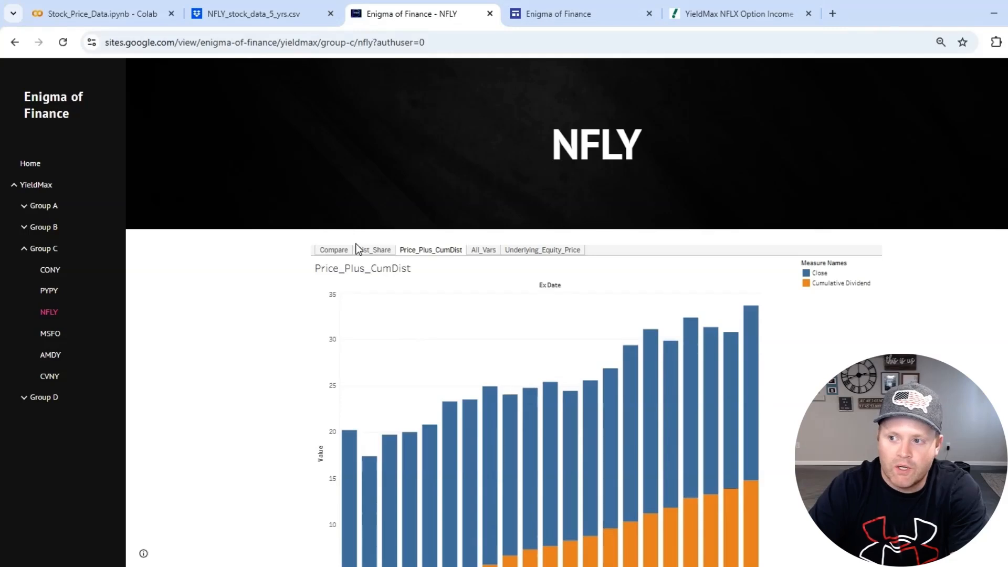
# Review the Compare, Dist_Share, Price_Plus_CumDist and All_Vars sheets of the embedded viz, ending on Dist_Share again.
pyautogui.click(334, 251)
pyautogui.scroll(-1, 333, 258)
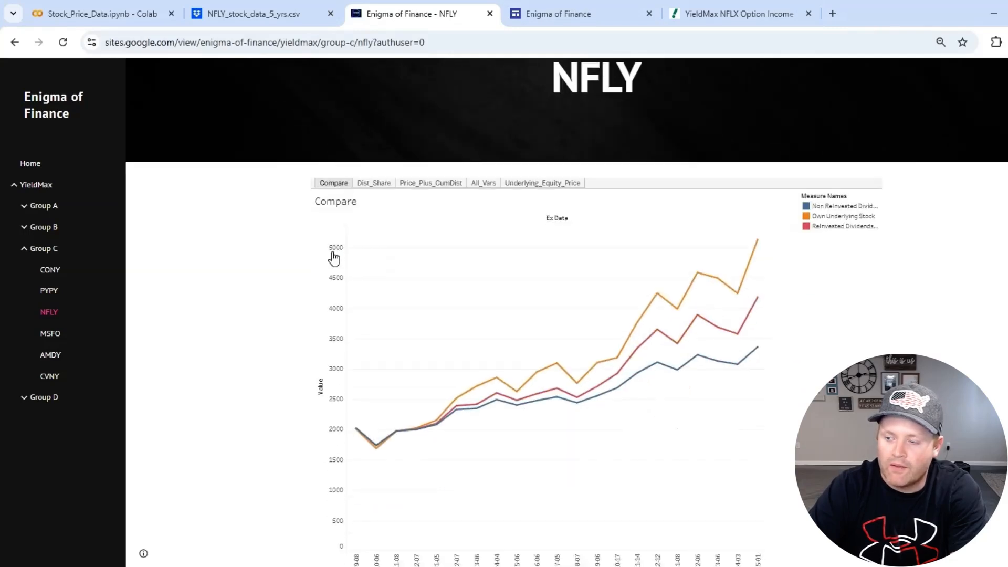
pyautogui.click(376, 184)
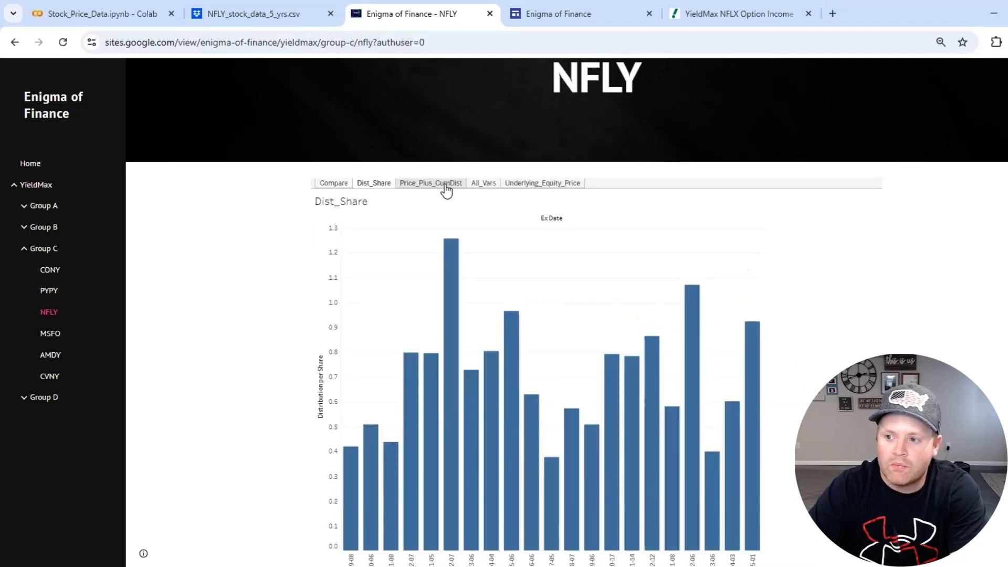
pyautogui.click(445, 185)
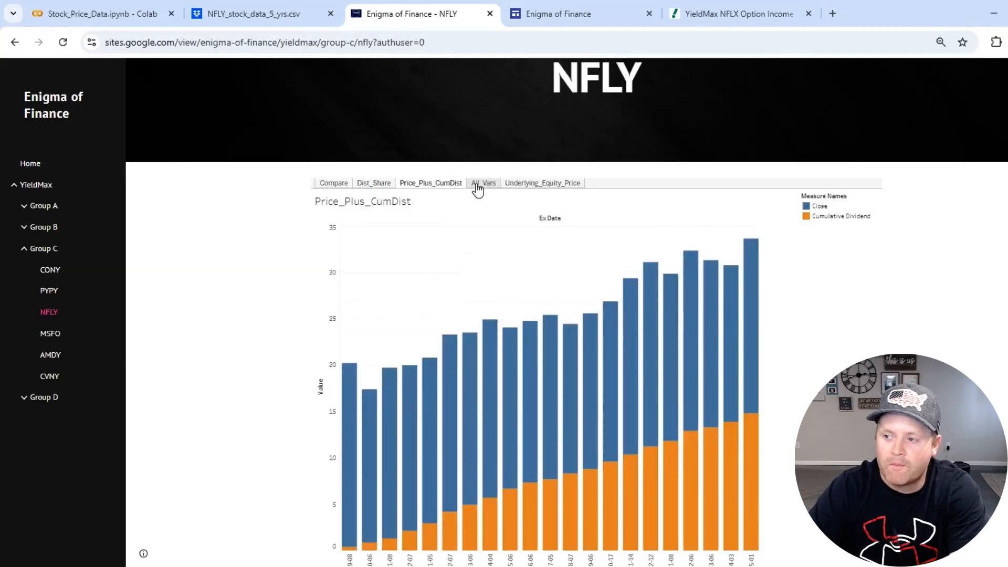
pyautogui.click(476, 183)
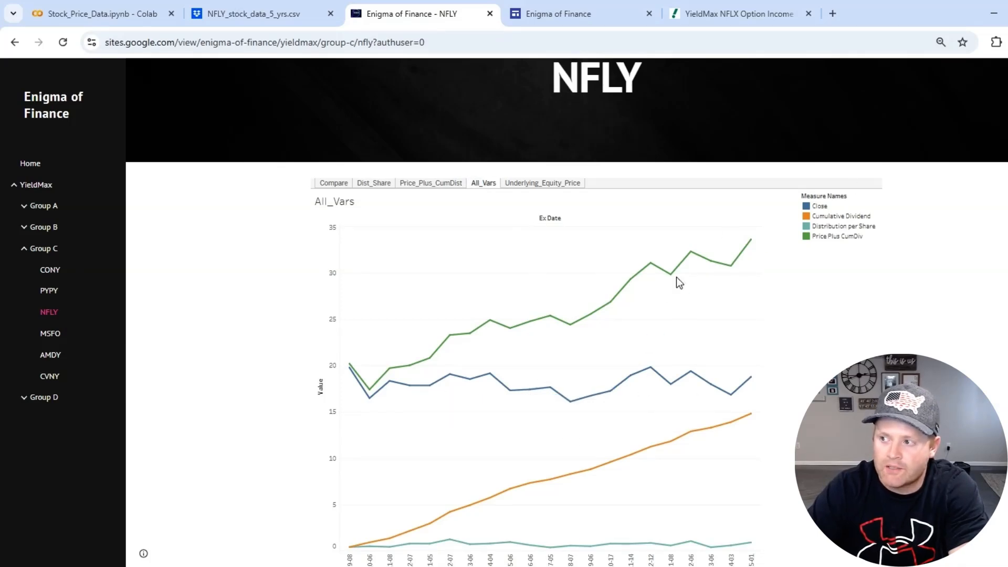
pyautogui.click(373, 183)
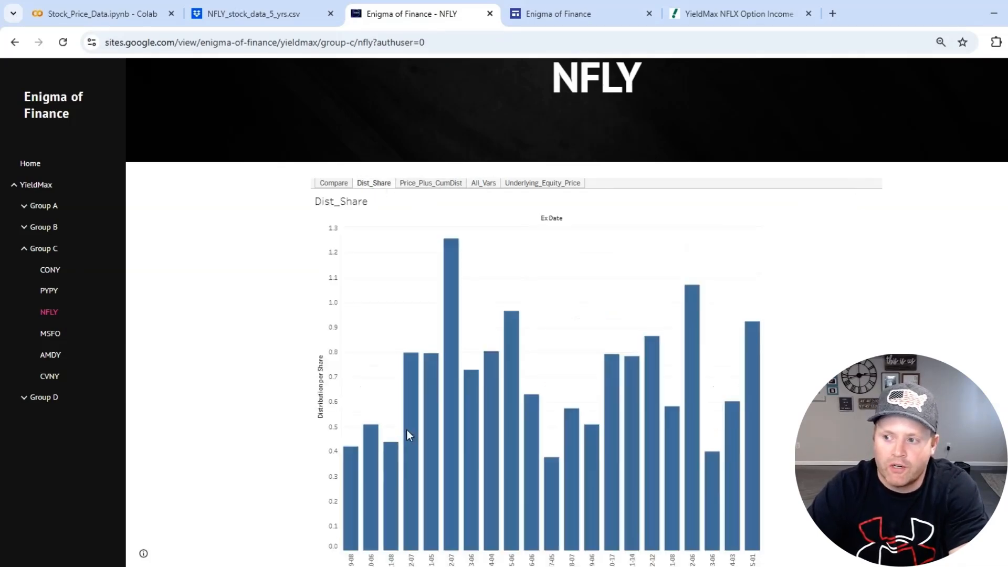
# Open and close the data view of the 2024-10-17 Close bar in Price_Plus_CumDist, and show the Underlying_Equity_Price sheet.
pyautogui.click(446, 183)
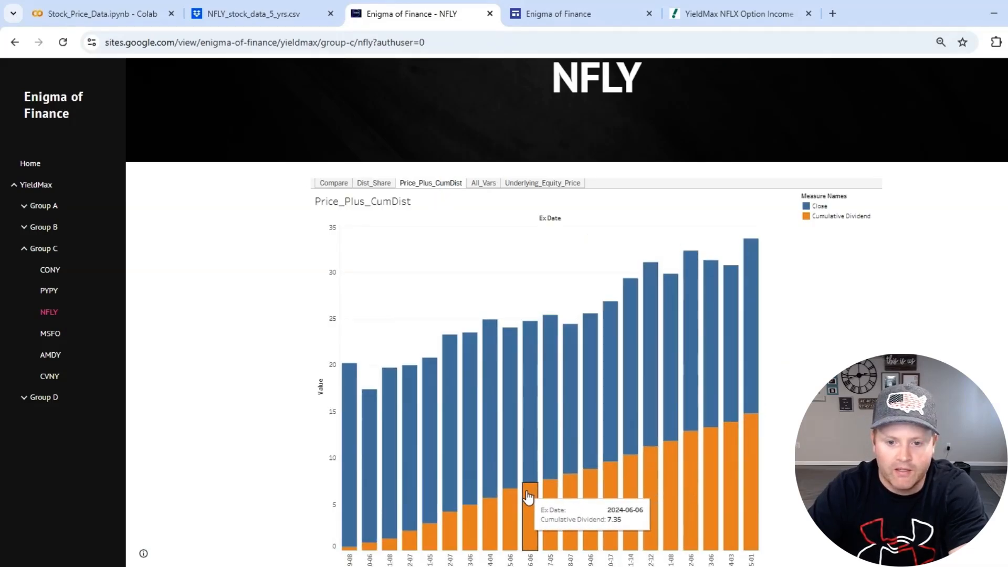
pyautogui.click(613, 373)
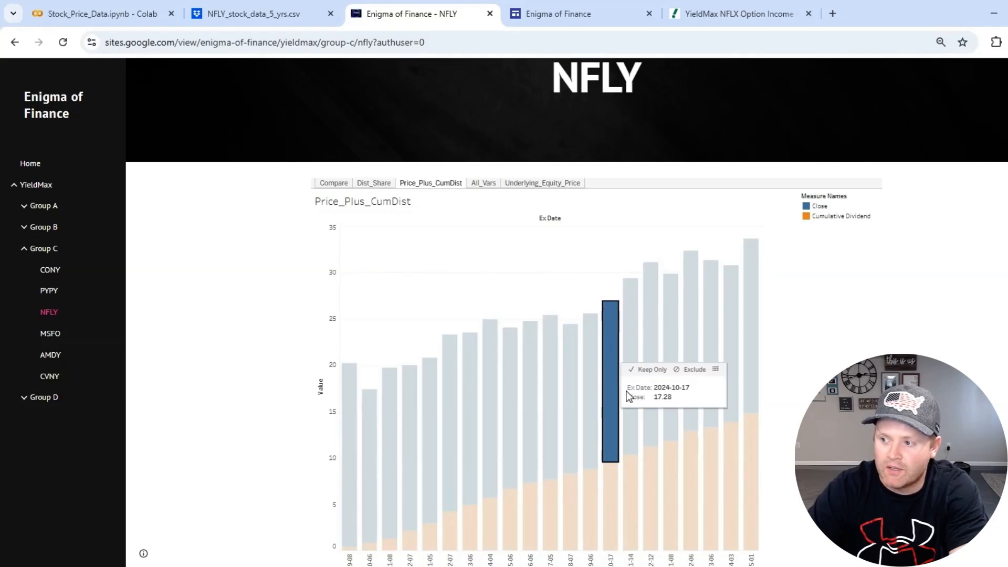
pyautogui.click(716, 371)
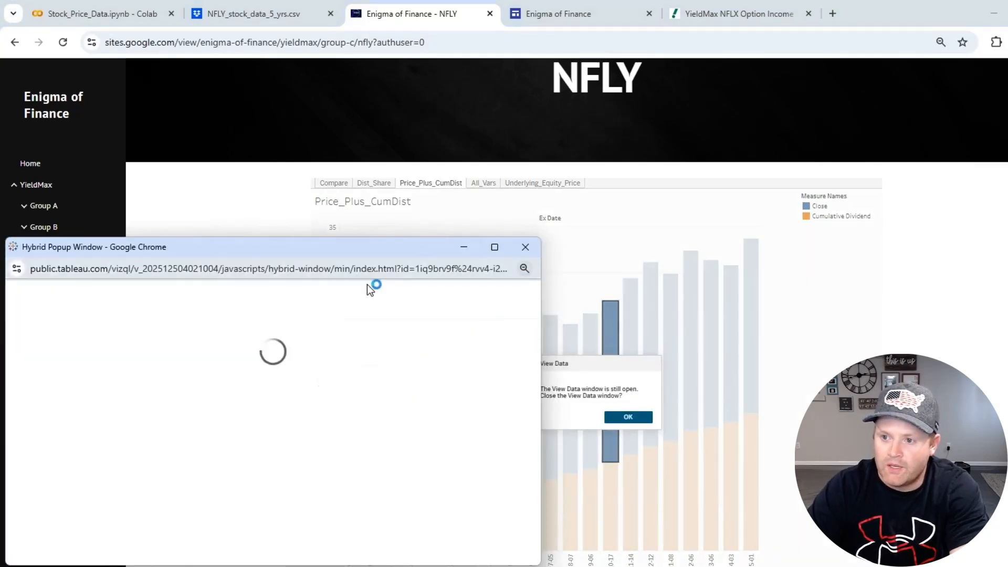
pyautogui.click(526, 247)
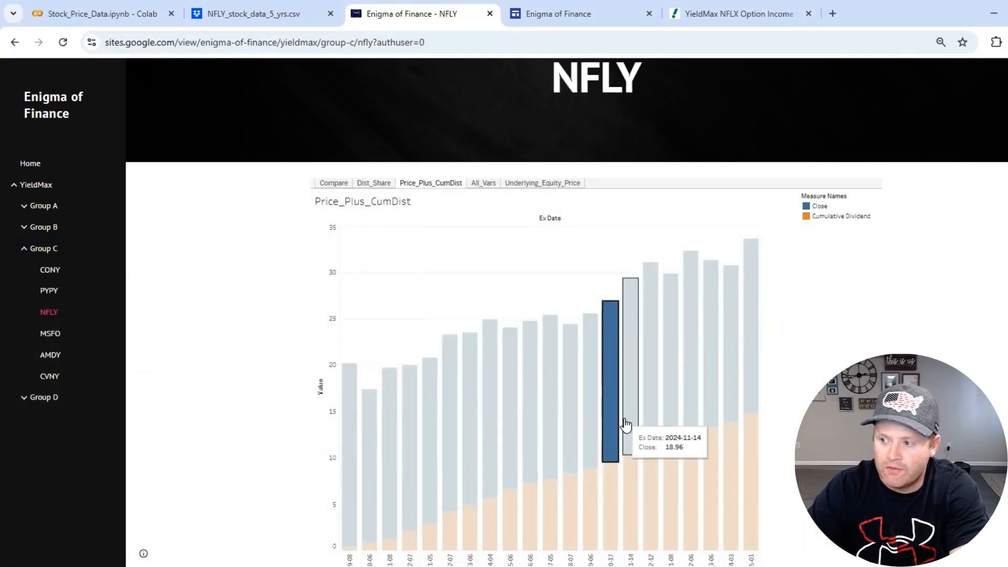
pyautogui.click(522, 183)
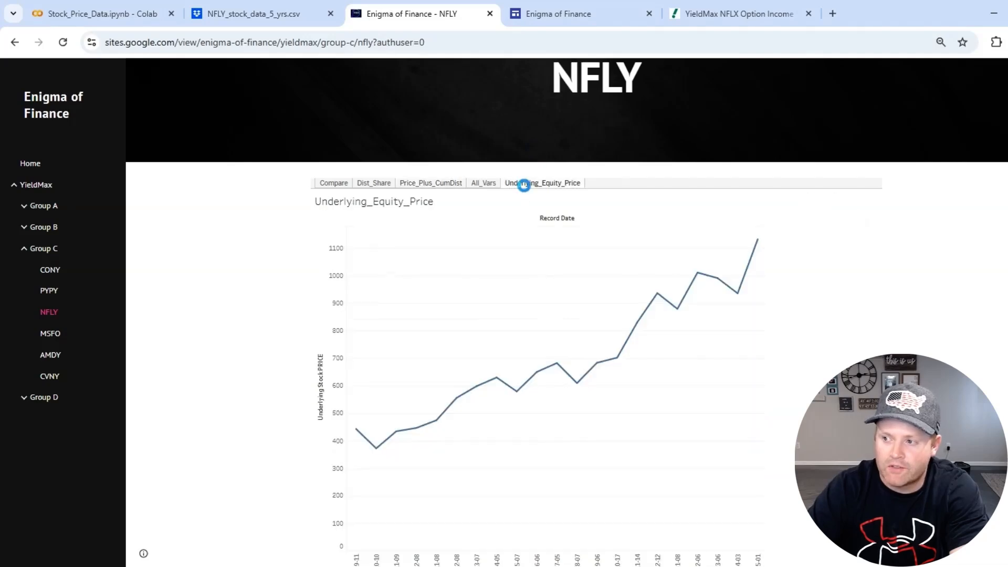